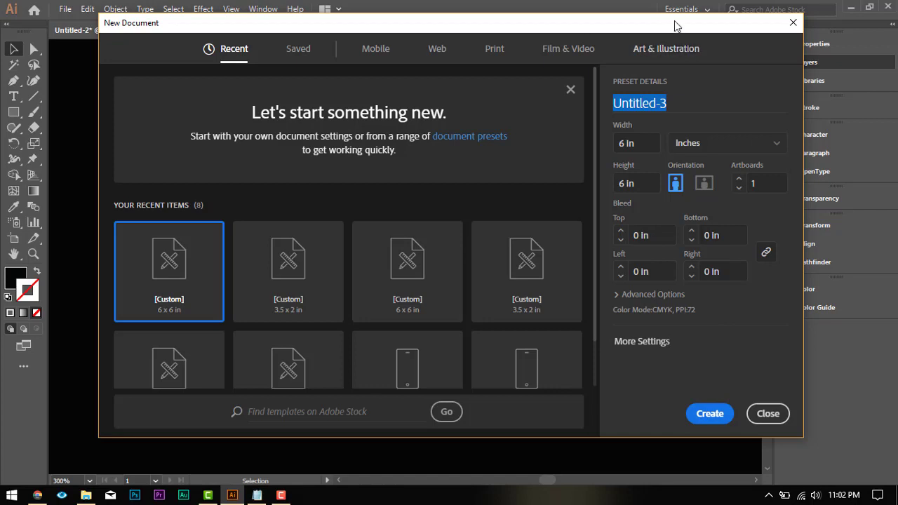
Step: Create a new document named Card, 3.5 in wide and 2 in high
{"action": "left_click_drag", "start_coordinate": [680, 26], "coordinate": [658, 52]}
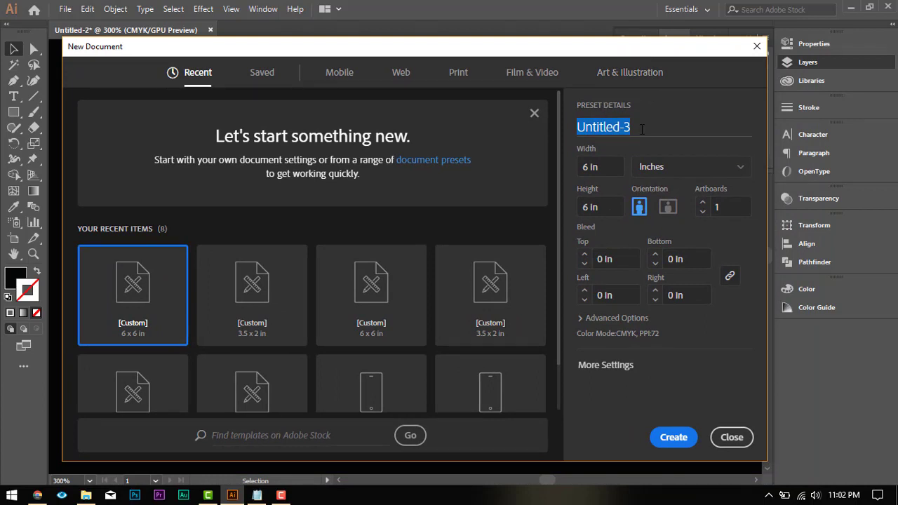
{"action": "left_click", "coordinate": [642, 129]}
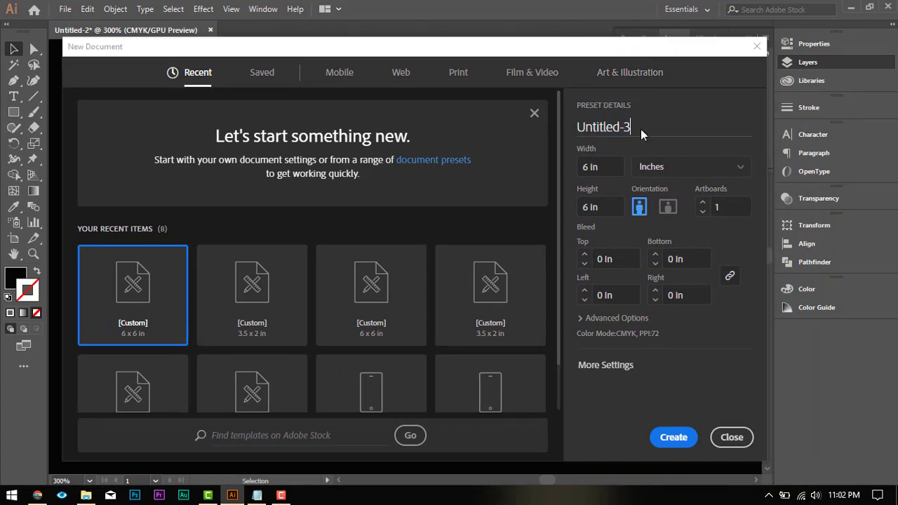
{"action": "key", "text": "ctrl+a"}
{"action": "type", "text": "Card"}
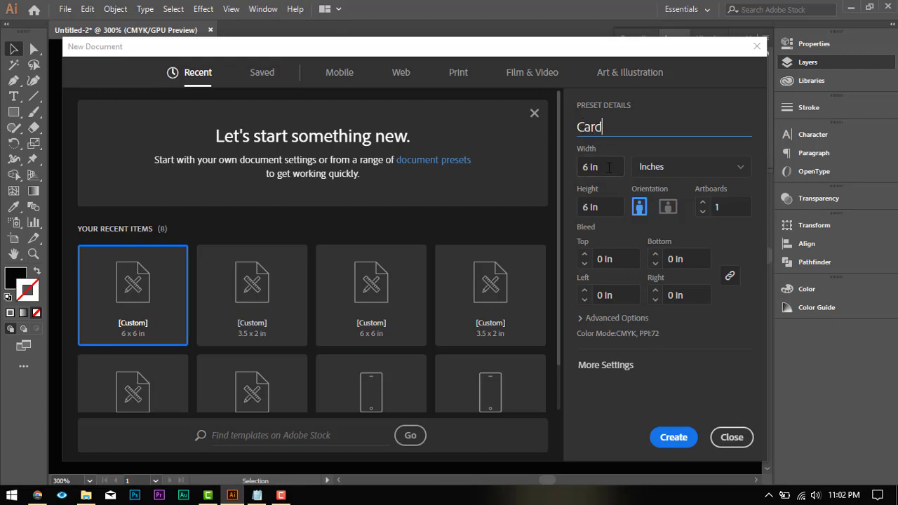
{"action": "left_click", "coordinate": [608, 172]}
{"action": "type", "text": "3.5"}
{"action": "key", "text": "Tab"}
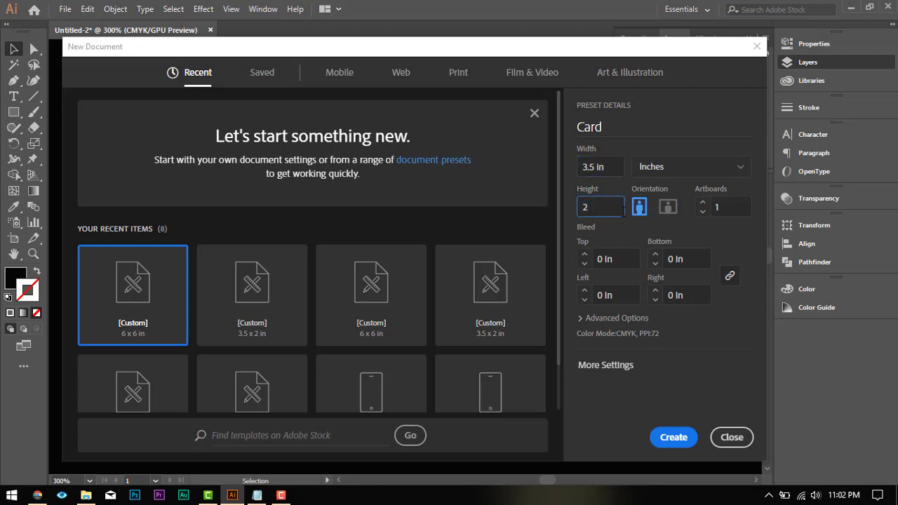
{"action": "type", "text": "2 in"}
{"action": "left_click", "coordinate": [674, 437]}
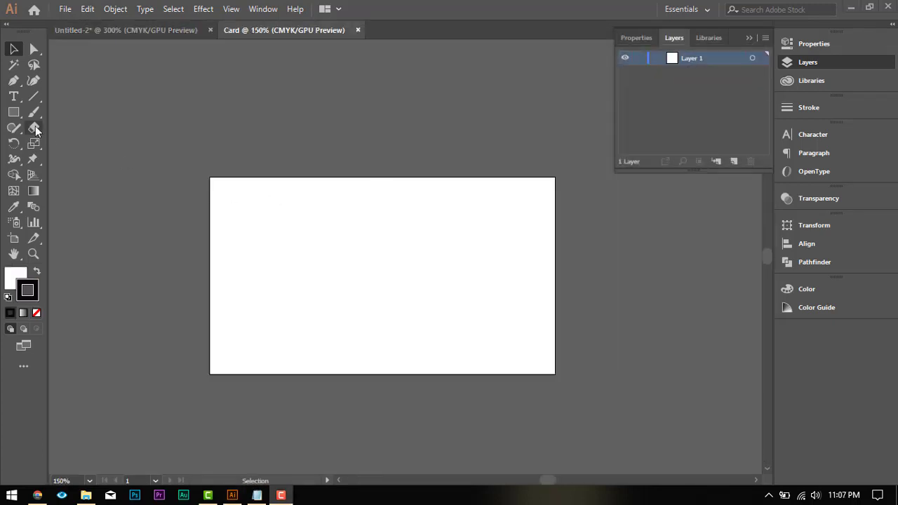
Step: Create a 3.75 in by 2.25 in rectangle on the artboard with the Rectangle tool
{"action": "left_click", "coordinate": [13, 112]}
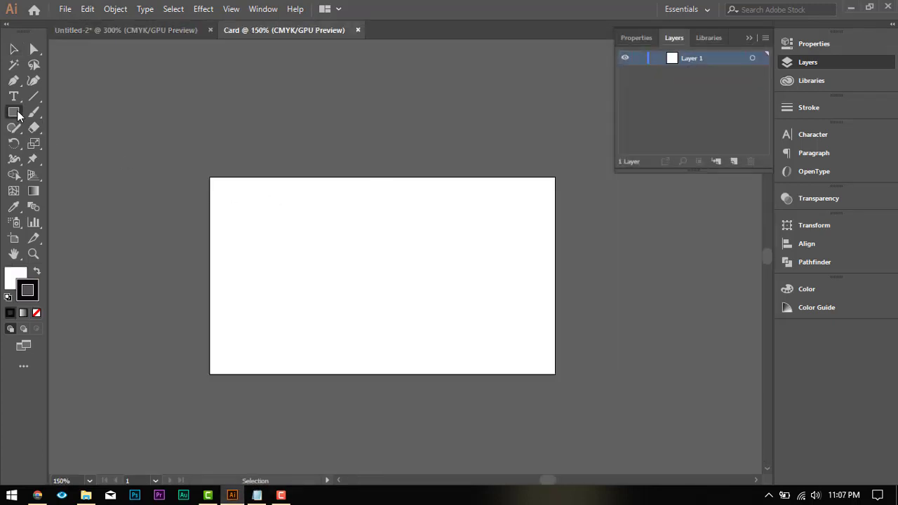
{"action": "left_click", "coordinate": [259, 195]}
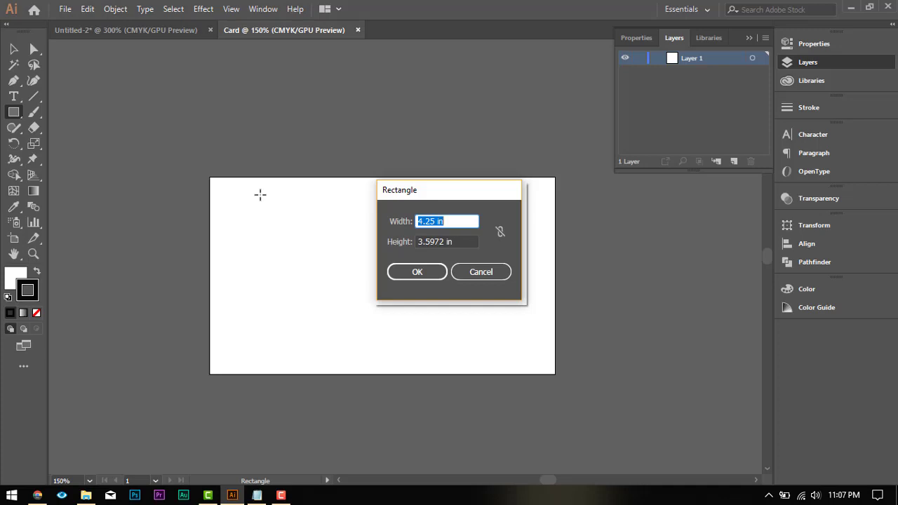
{"action": "type", "text": "3."}
{"action": "type", "text": "75 in"}
{"action": "key", "text": "Tab"}
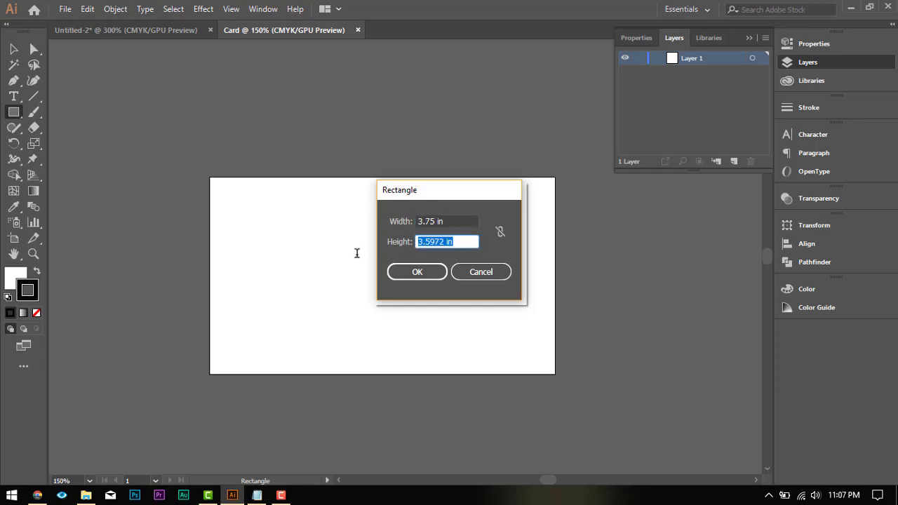
{"action": "type", "text": "2.25 in"}
{"action": "left_click", "coordinate": [426, 277]}
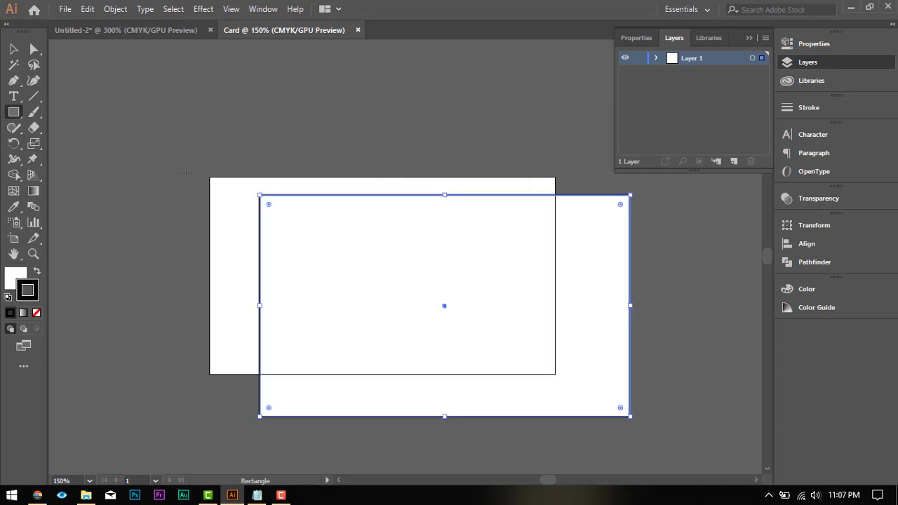
Step: Remove the stroke from the 3.75 in by 2.25 in rectangle and move it roughly over the artboard
{"action": "left_click", "coordinate": [14, 49]}
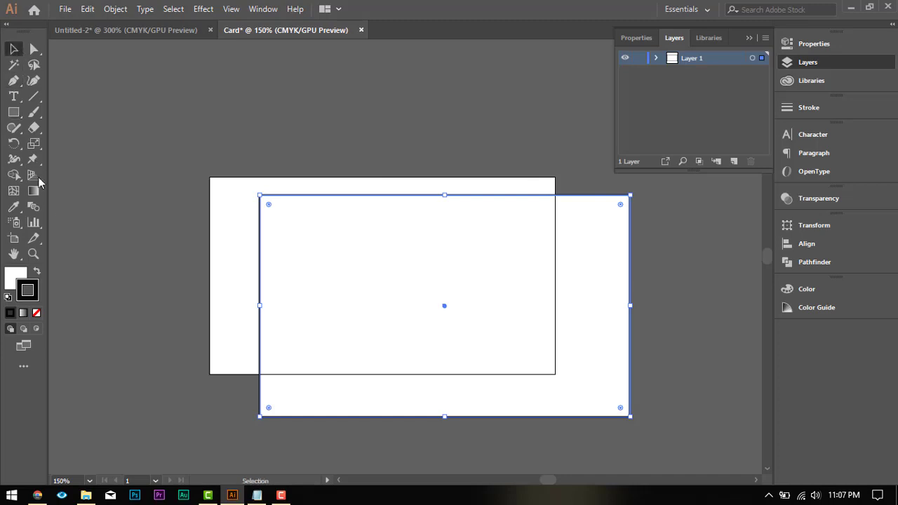
{"action": "left_click", "coordinate": [37, 313]}
{"action": "mouse_move", "coordinate": [409, 272]}
{"action": "left_mouse_down"}
{"action": "mouse_move", "coordinate": [377, 267]}
{"action": "mouse_move", "coordinate": [356, 247]}
{"action": "left_mouse_up"}
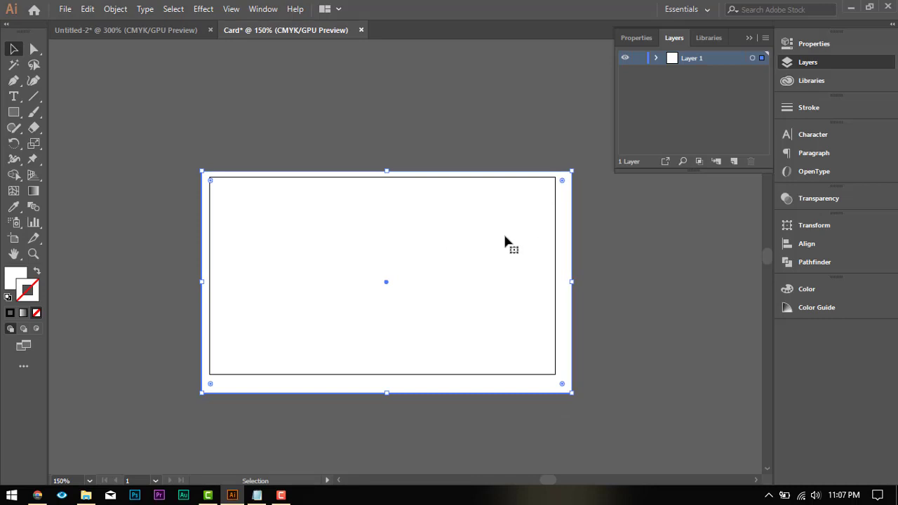
{"action": "key", "text": "ctrl+shift+a"}
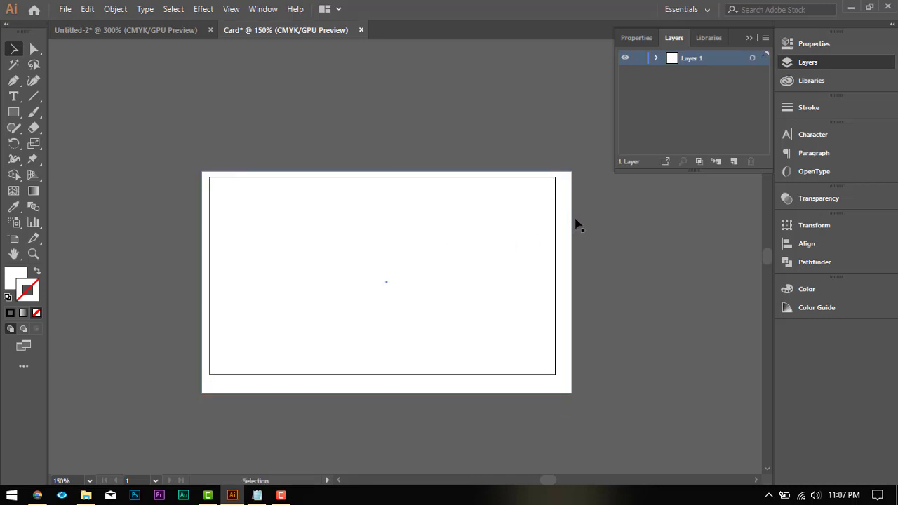
Step: Centre the 3.75 in by 2.25 in rectangle horizontally and vertically, aligned to the artboard
{"action": "left_click", "coordinate": [571, 214]}
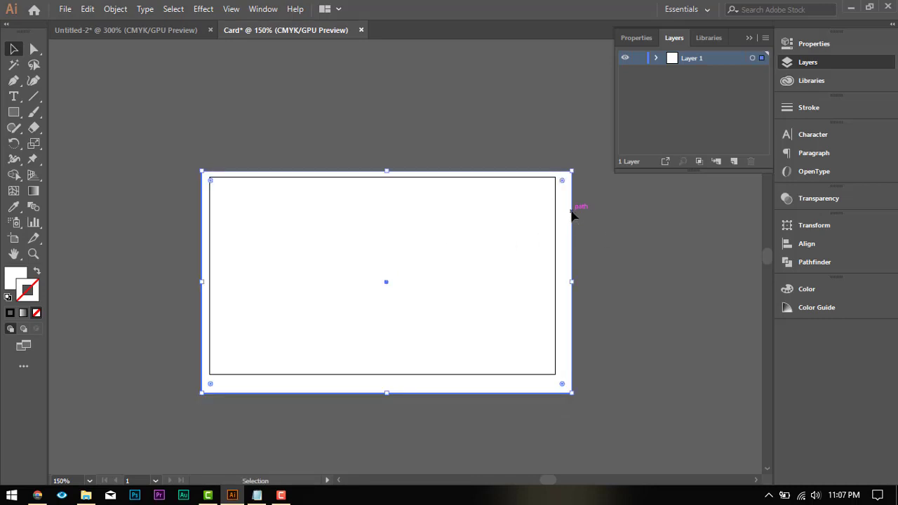
{"action": "double_click", "coordinate": [494, 262]}
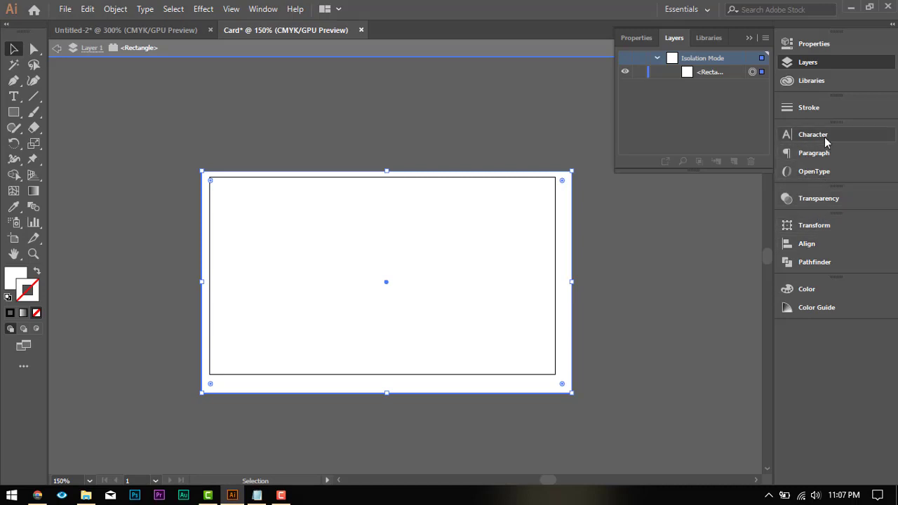
{"action": "left_click", "coordinate": [823, 247]}
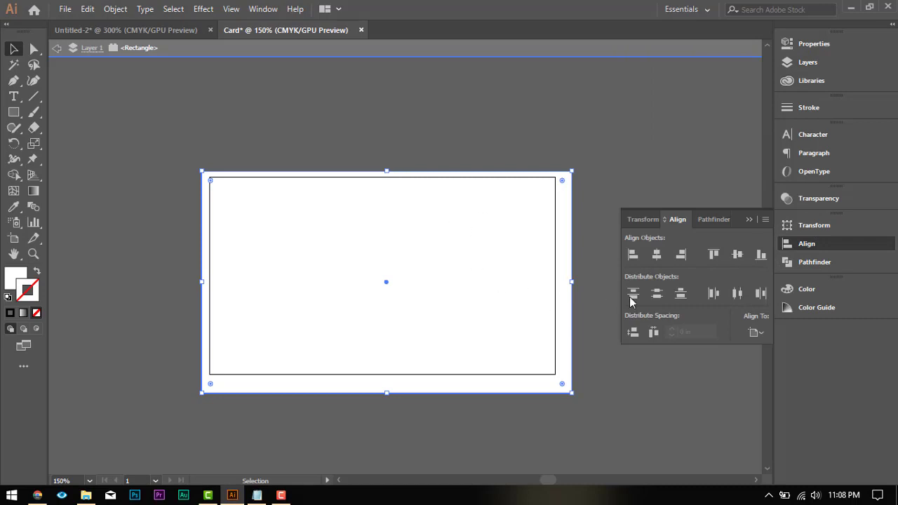
{"action": "double_click", "coordinate": [595, 322]}
{"action": "left_click", "coordinate": [453, 277]}
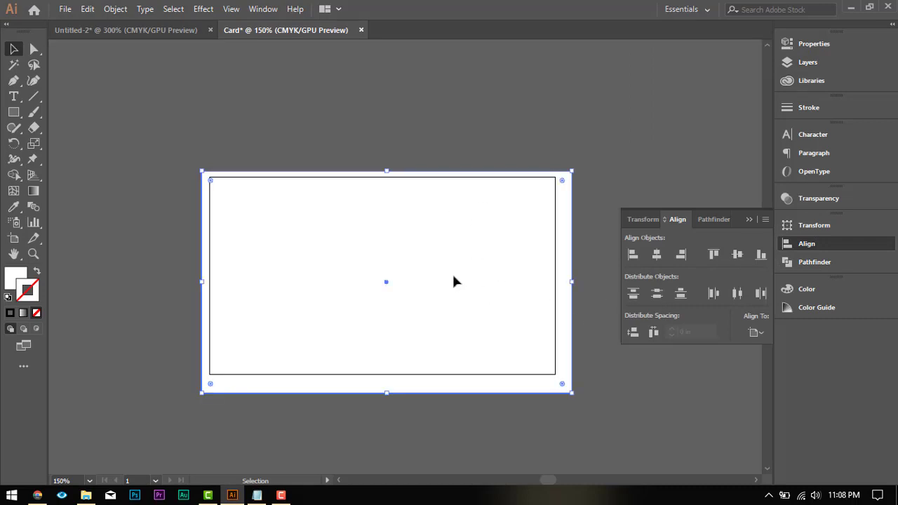
{"action": "left_click", "coordinate": [757, 338]}
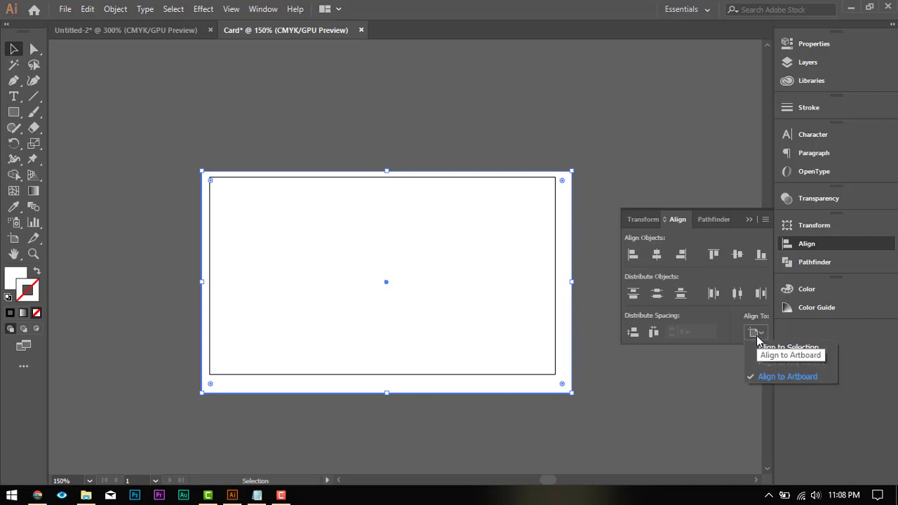
{"action": "left_click", "coordinate": [761, 337]}
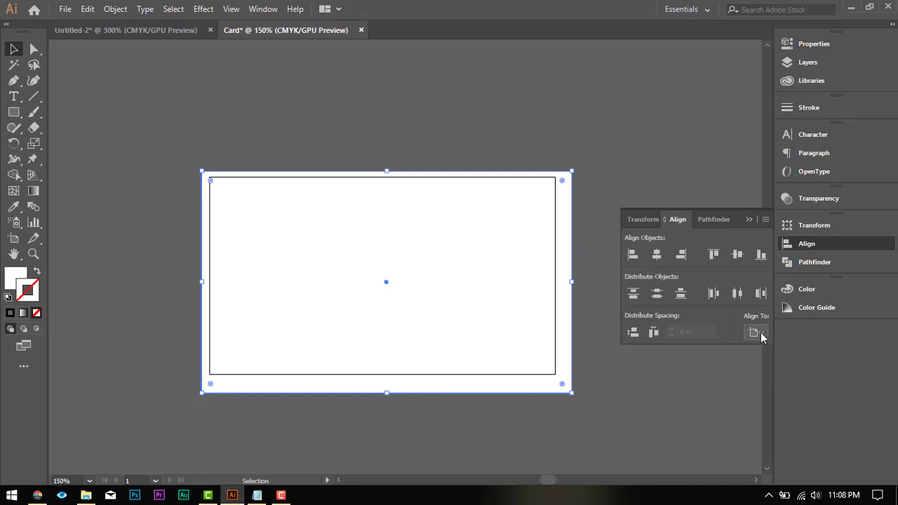
{"action": "left_click", "coordinate": [761, 337]}
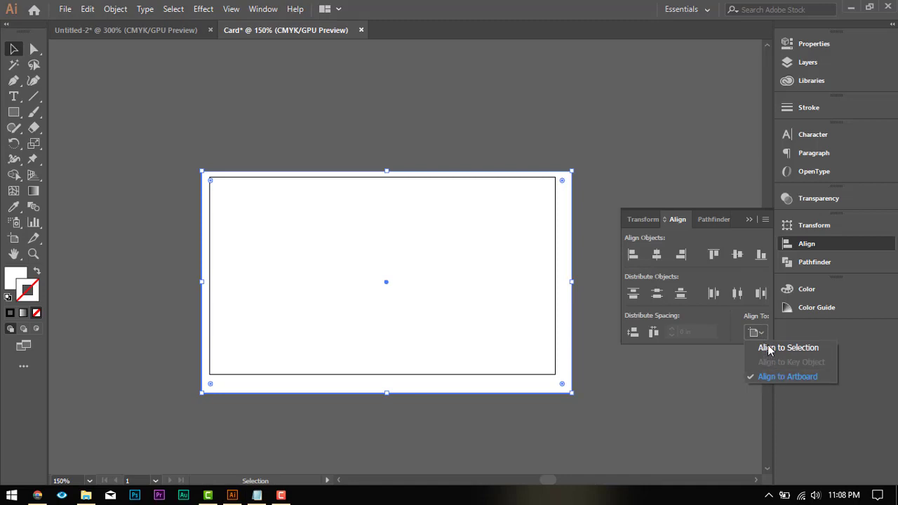
{"action": "left_click", "coordinate": [763, 334]}
{"action": "left_click", "coordinate": [765, 335]}
{"action": "left_click", "coordinate": [764, 335]}
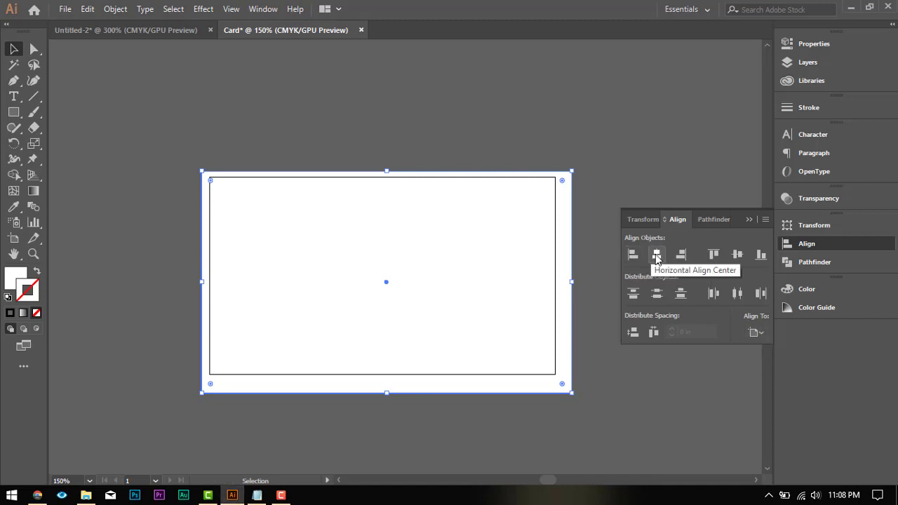
{"action": "left_click", "coordinate": [658, 257]}
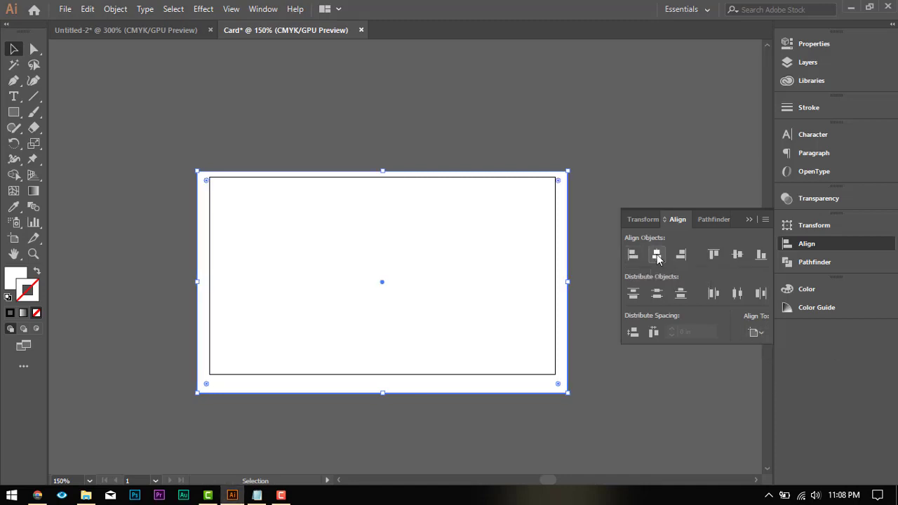
{"action": "left_click", "coordinate": [738, 256]}
{"action": "left_click", "coordinate": [427, 101]}
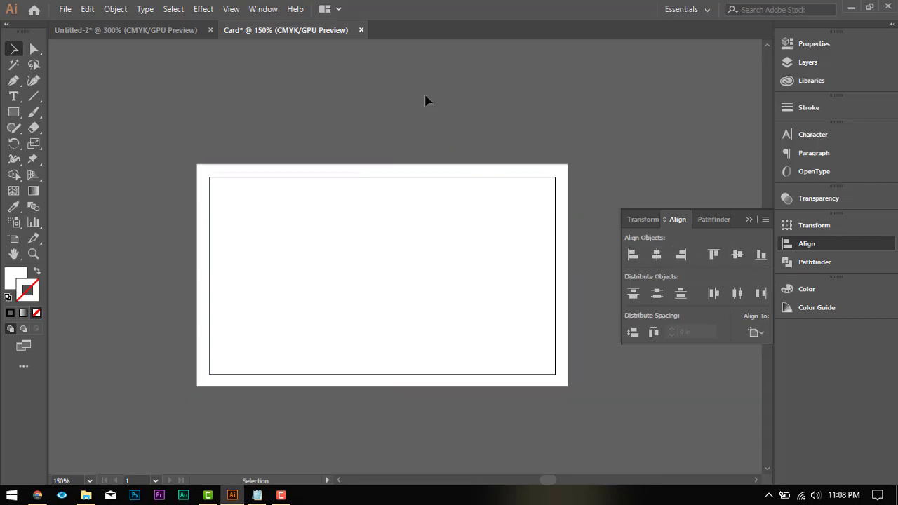
Step: Create a second rectangle, 3.25 in wide and 1.75 in high, on the artboard
{"action": "scroll", "coordinate": [413, 118], "scroll_direction": "down", "scroll_amount": 2}
{"action": "scroll", "coordinate": [430, 144], "scroll_direction": "up", "scroll_amount": 2}
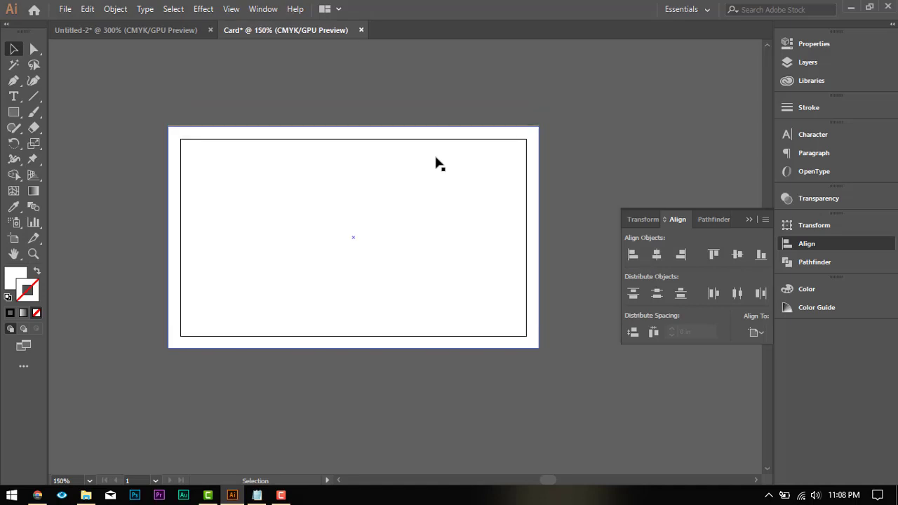
{"action": "left_click", "coordinate": [15, 114]}
{"action": "left_click", "coordinate": [257, 166]}
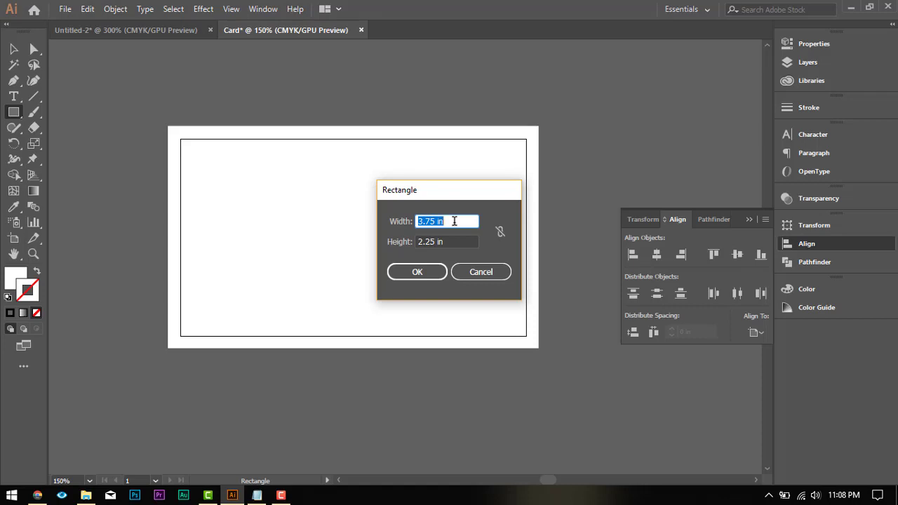
{"action": "type", "text": "3.35"}
{"action": "key", "text": "BackSpace"}
{"action": "key", "text": "BackSpace"}
{"action": "type", "text": "25 in"}
{"action": "key", "text": "Tab"}
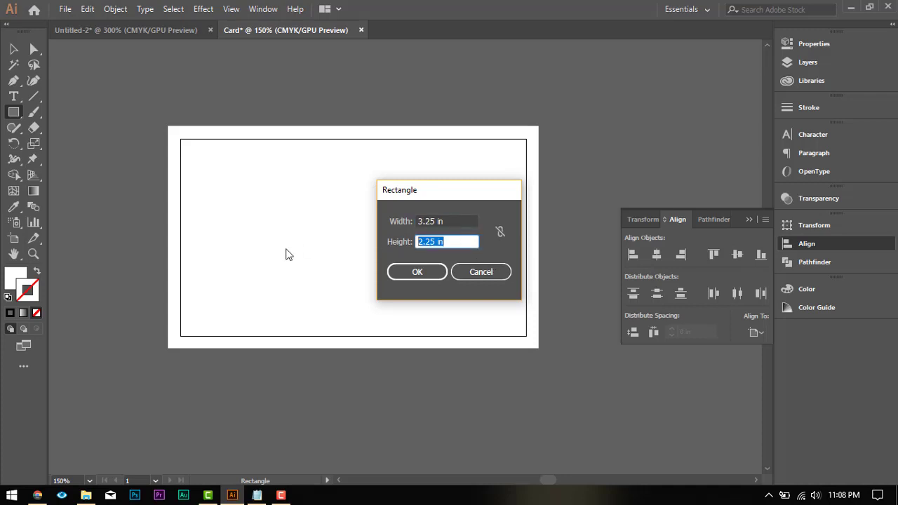
{"action": "type", "text": "1.75 in"}
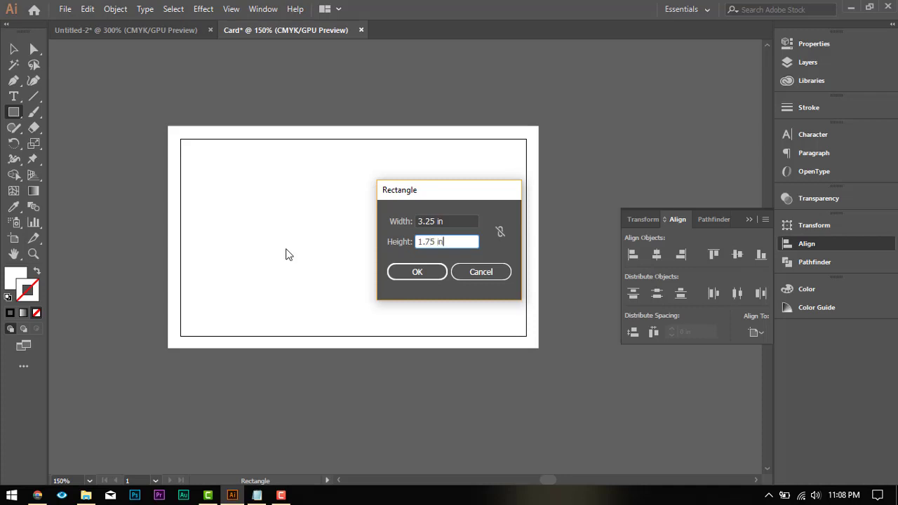
{"action": "left_click", "coordinate": [406, 271]}
Step: Centre the smaller rectangle horizontally and vertically on the larger one, using the larger rectangle as the key object
{"action": "left_click", "coordinate": [13, 48]}
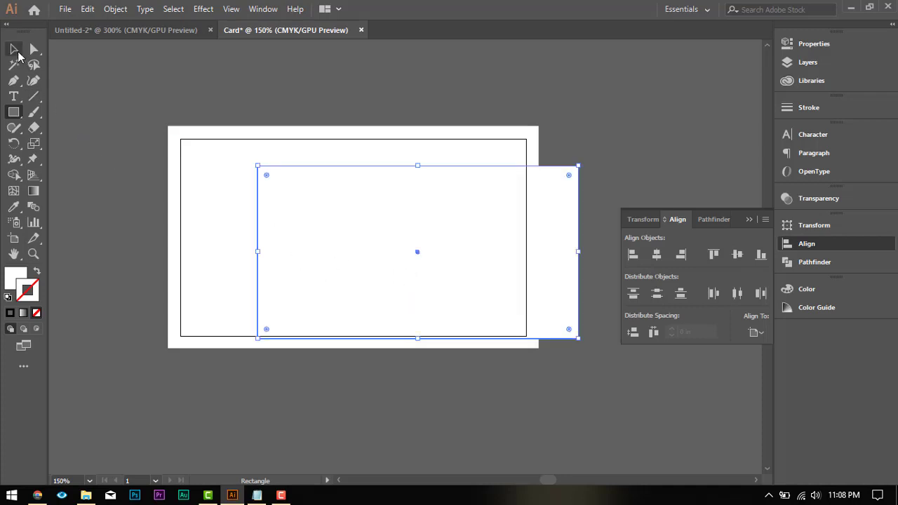
{"action": "left_click", "coordinate": [204, 139], "text": "shift"}
{"action": "left_click", "coordinate": [213, 136]}
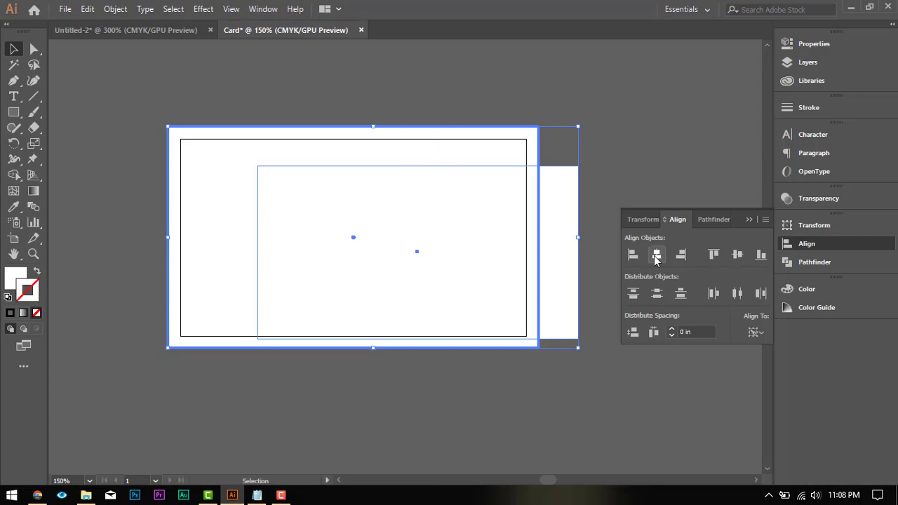
{"action": "left_click", "coordinate": [767, 332]}
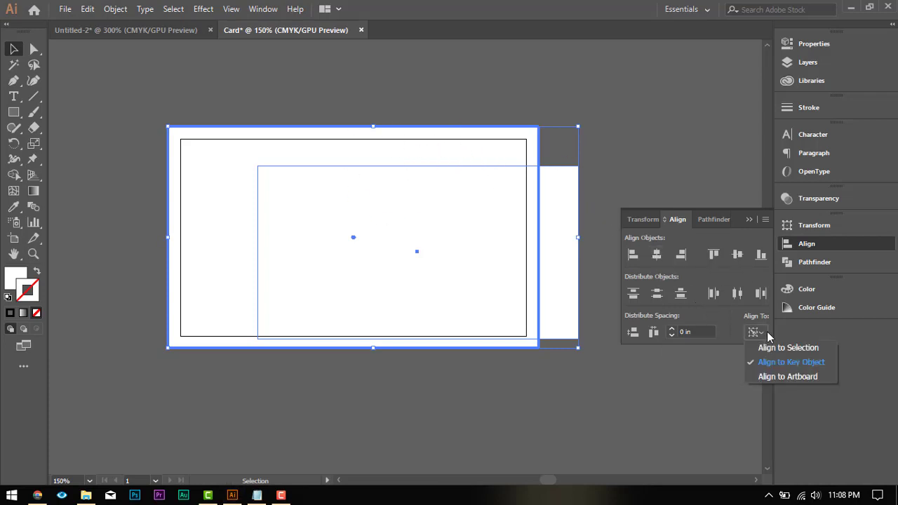
{"action": "left_click", "coordinate": [656, 258]}
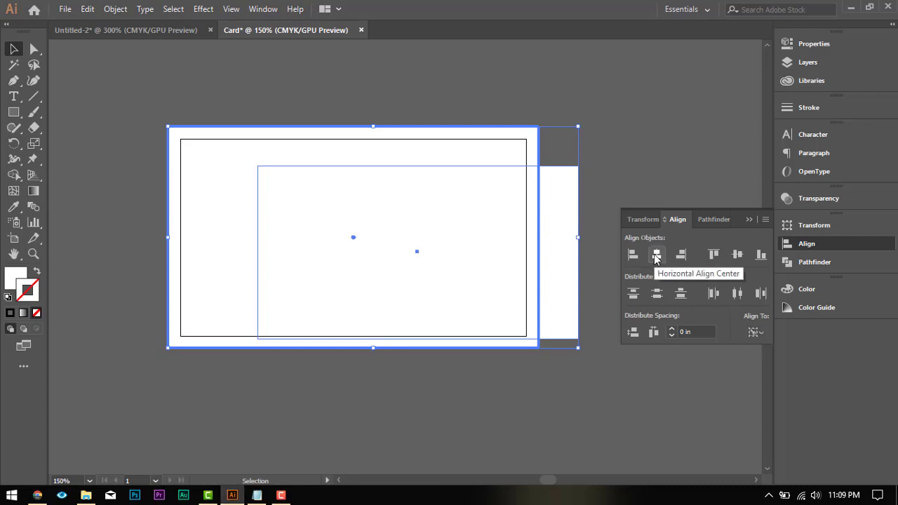
{"action": "left_click", "coordinate": [656, 257]}
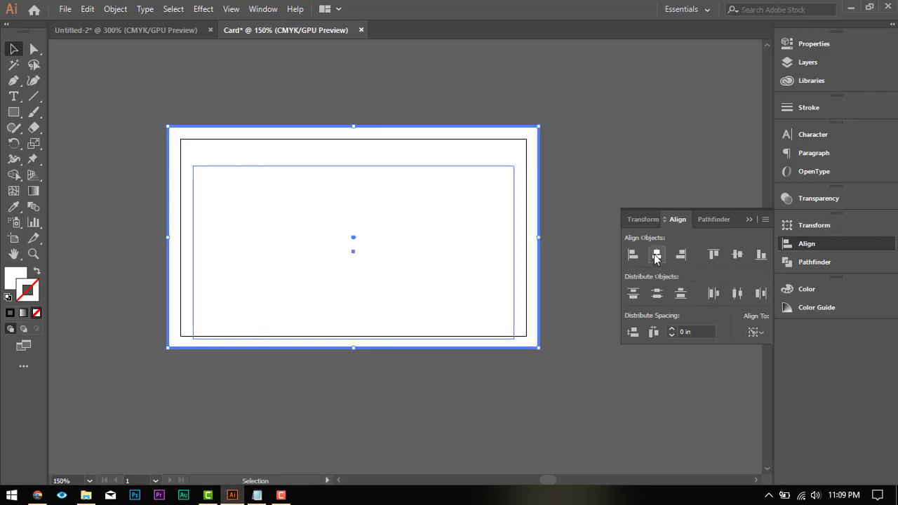
{"action": "left_click", "coordinate": [741, 260]}
{"action": "left_click", "coordinate": [571, 136]}
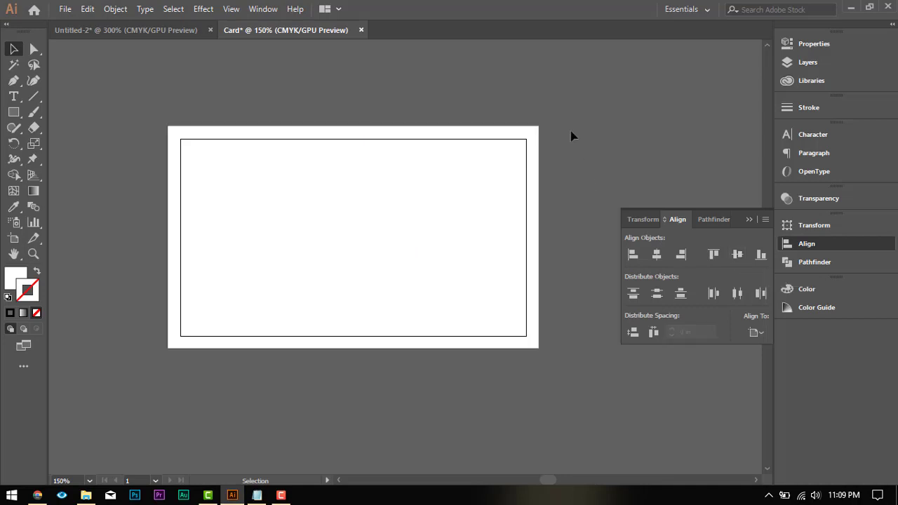
Step: Show the rulers in the card document
{"action": "left_click", "coordinate": [513, 170]}
{"action": "left_click", "coordinate": [825, 64]}
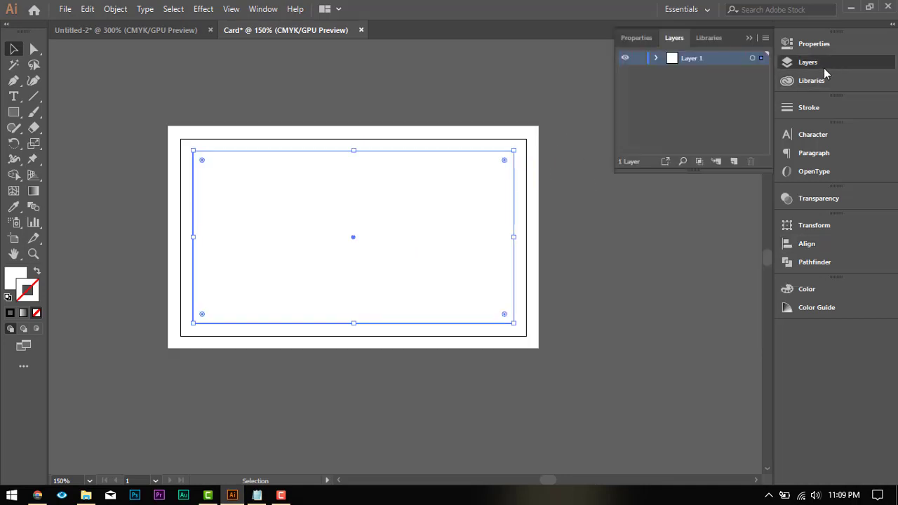
{"action": "left_click", "coordinate": [238, 9]}
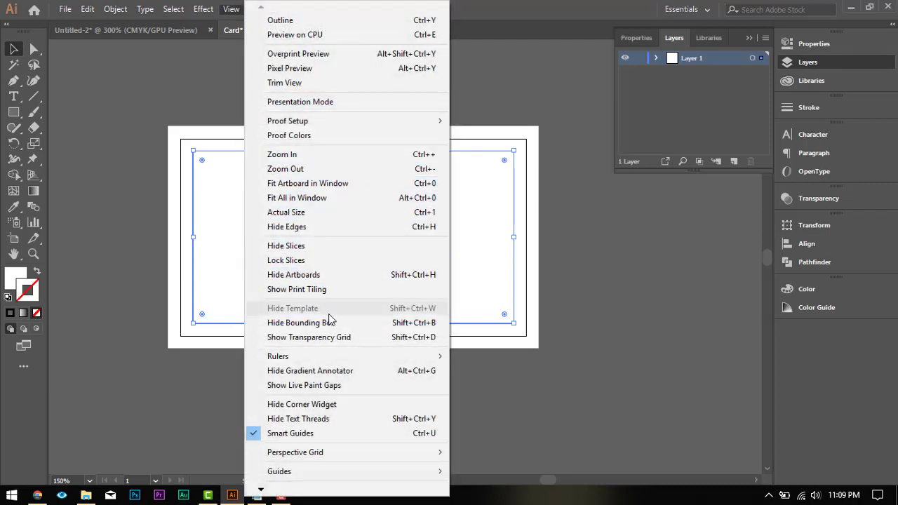
{"action": "mouse_move", "coordinate": [360, 356]}
{"action": "left_click", "coordinate": [496, 355]}
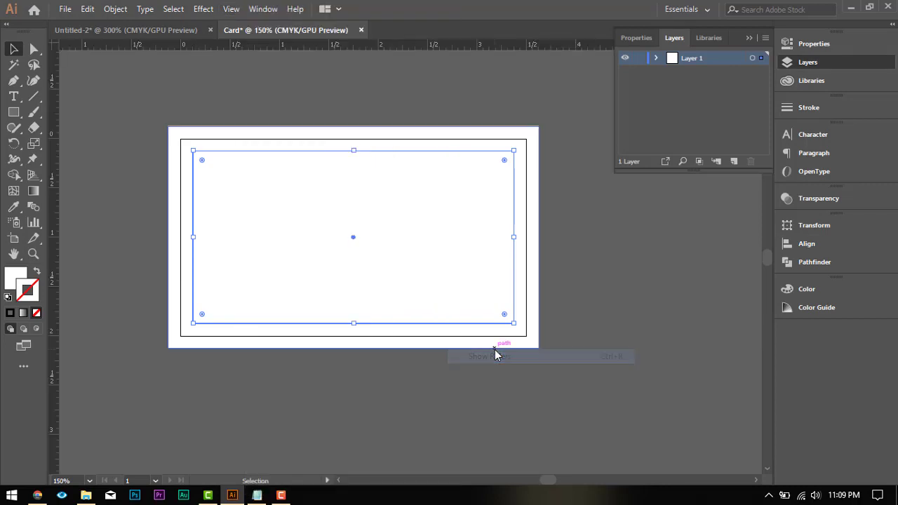
{"action": "left_click", "coordinate": [231, 10]}
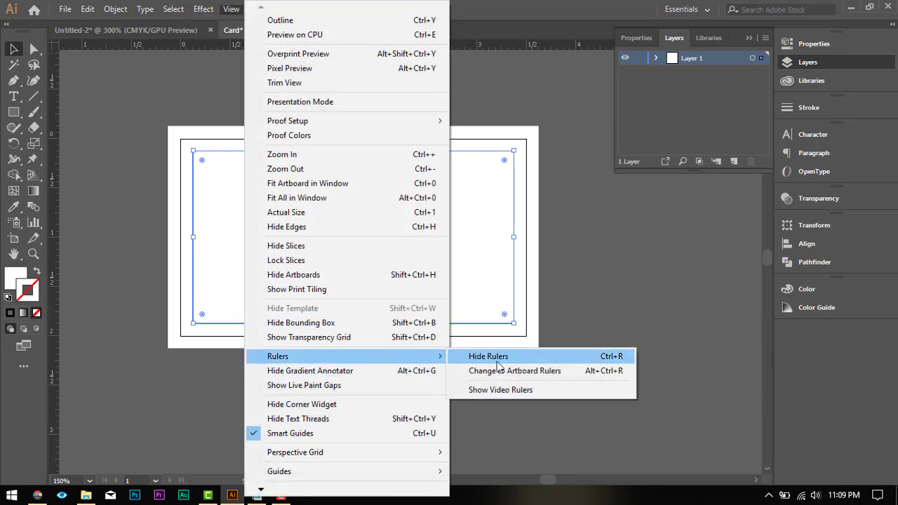
{"action": "left_click", "coordinate": [510, 95]}
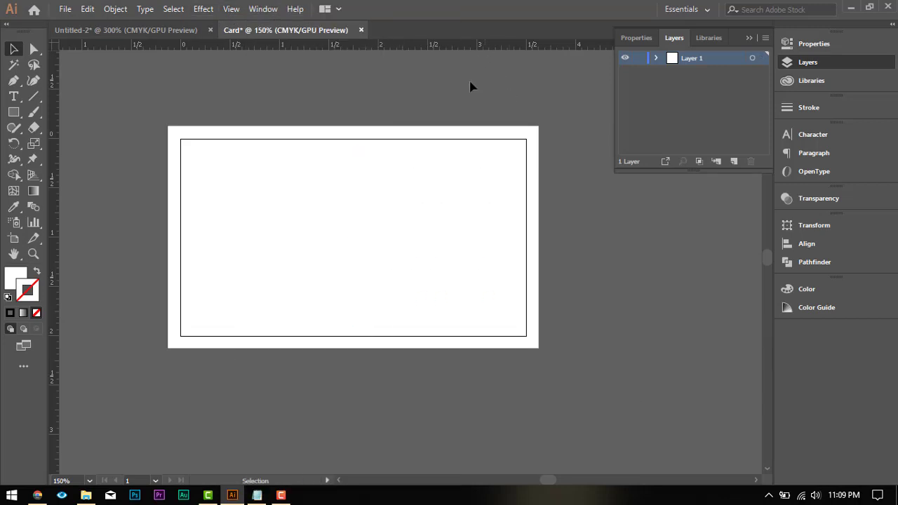
Step: Give the inner safe-area rectangle a 0.25 pt stroke
{"action": "left_click", "coordinate": [454, 157]}
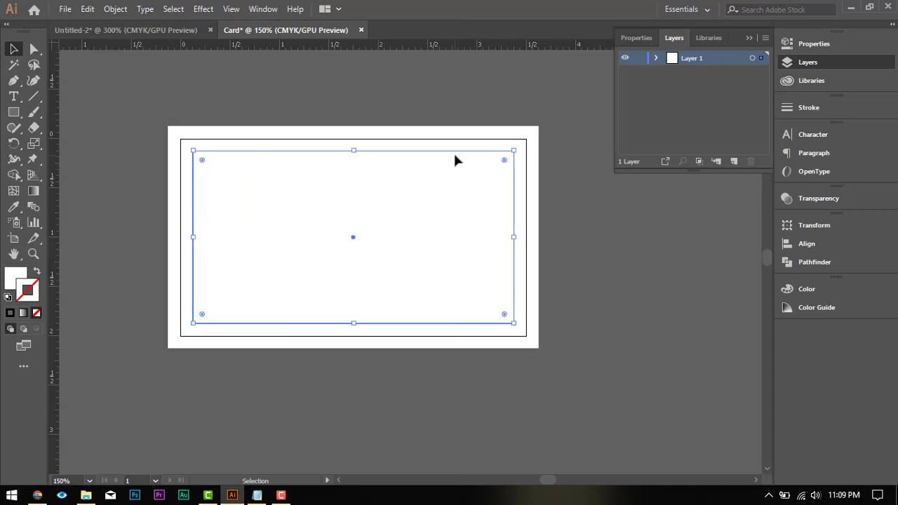
{"action": "left_click", "coordinate": [794, 110]}
{"action": "left_click", "coordinate": [670, 120]}
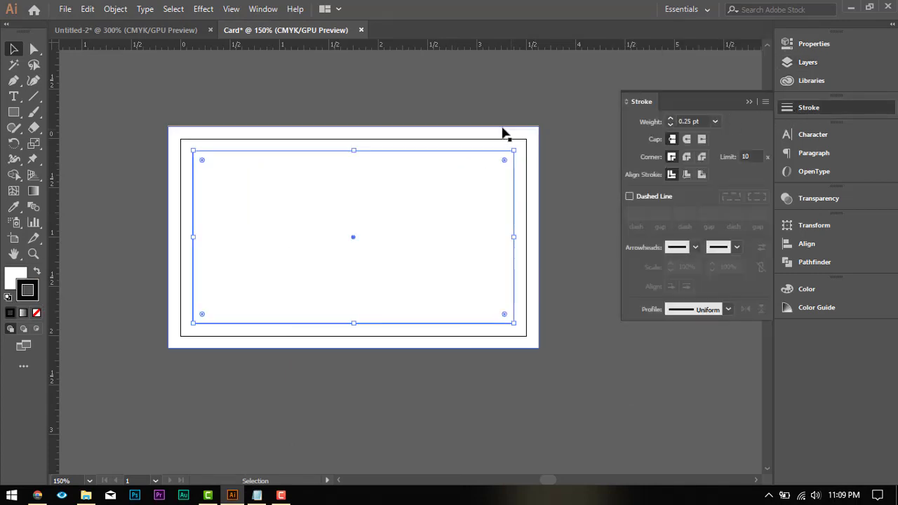
{"action": "left_click", "coordinate": [500, 134]}
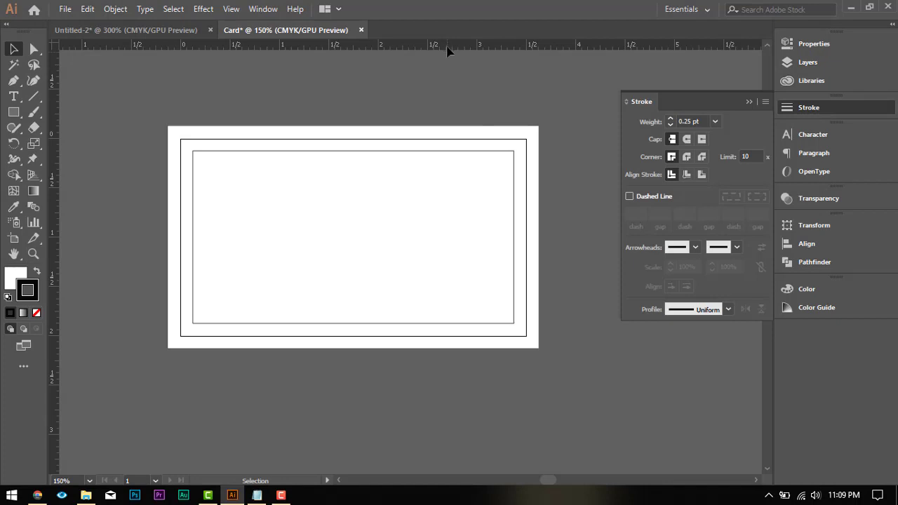
Step: Place two horizontal and two vertical ruler guides along the four edges of the inner rectangle
{"action": "left_click_drag", "start_coordinate": [449, 47], "coordinate": [450, 49]}
{"action": "left_click_drag", "start_coordinate": [452, 130], "coordinate": [461, 151]}
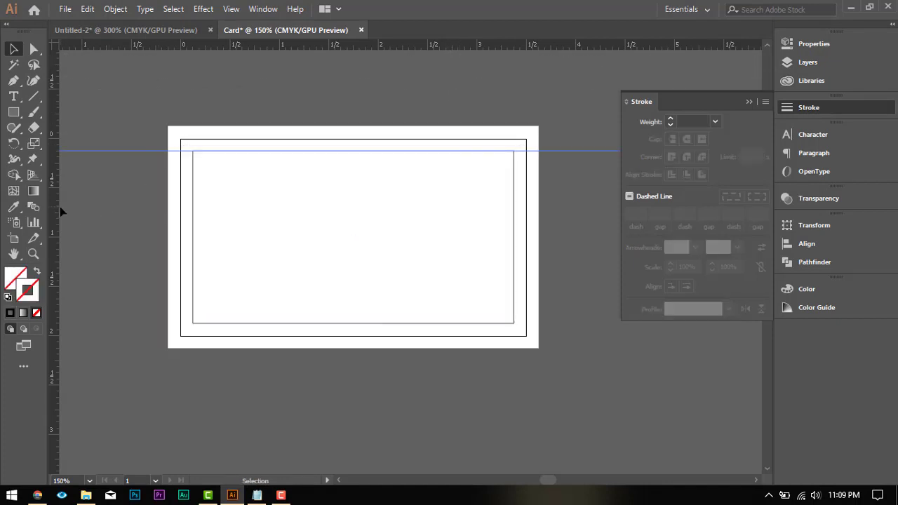
{"action": "left_click_drag", "start_coordinate": [57, 207], "coordinate": [56, 207]}
{"action": "left_click_drag", "start_coordinate": [170, 232], "coordinate": [194, 235]}
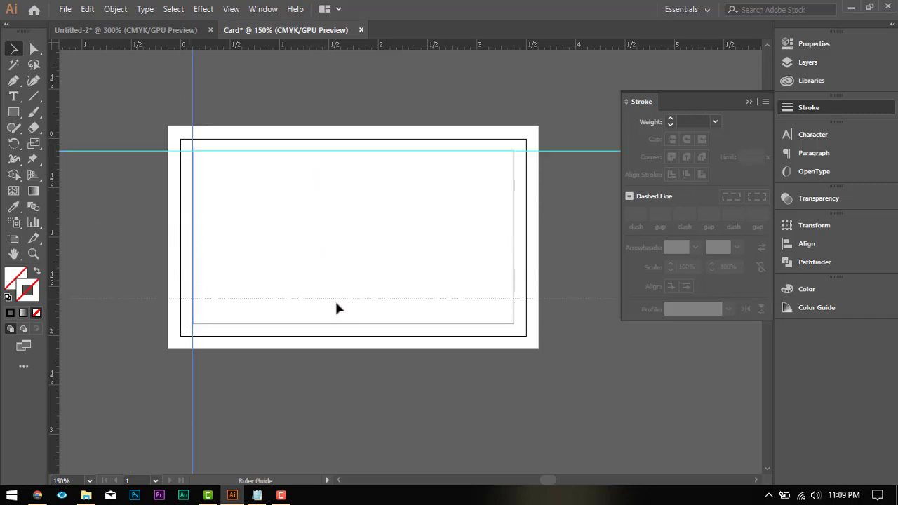
{"action": "left_click_drag", "start_coordinate": [345, 325], "coordinate": [345, 324]}
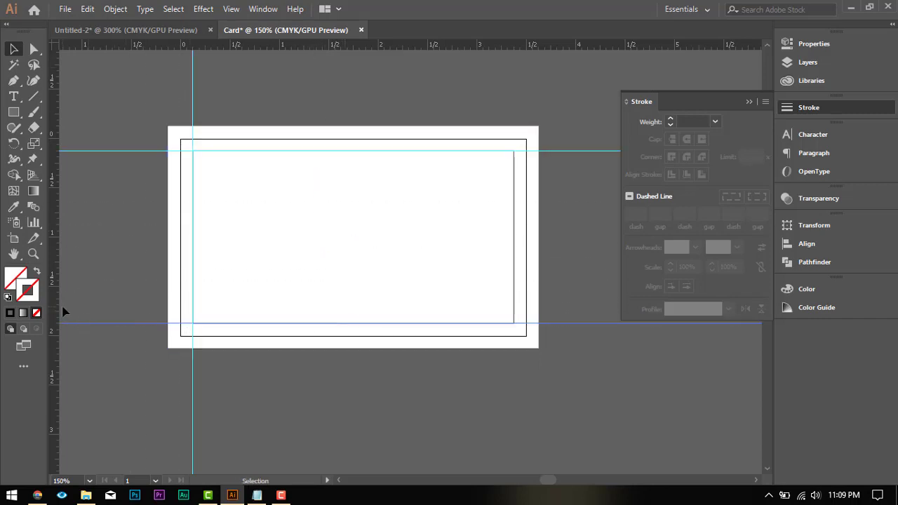
{"action": "left_click_drag", "start_coordinate": [56, 302], "coordinate": [514, 287]}
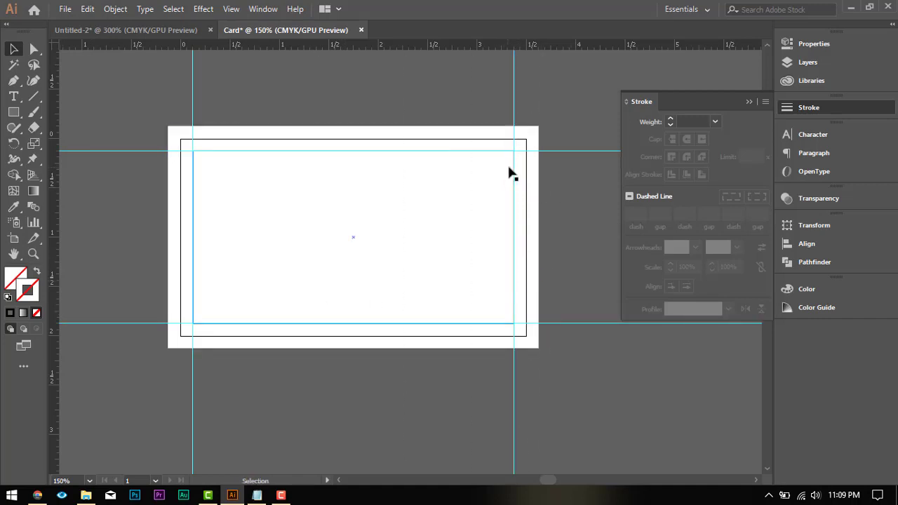
Step: Delete the inner rectangle and group the four guides that mark its edges
{"action": "left_click", "coordinate": [514, 174]}
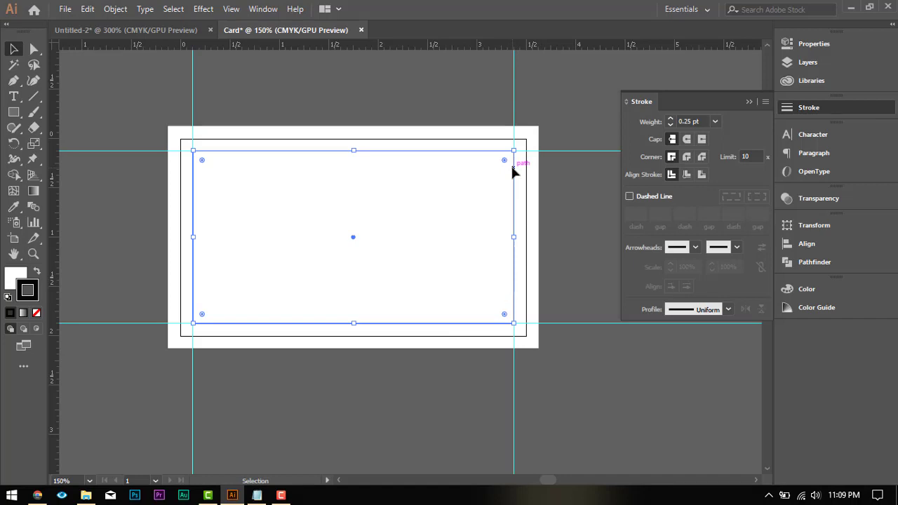
{"action": "left_click", "coordinate": [588, 172]}
{"action": "left_click", "coordinate": [191, 104]}
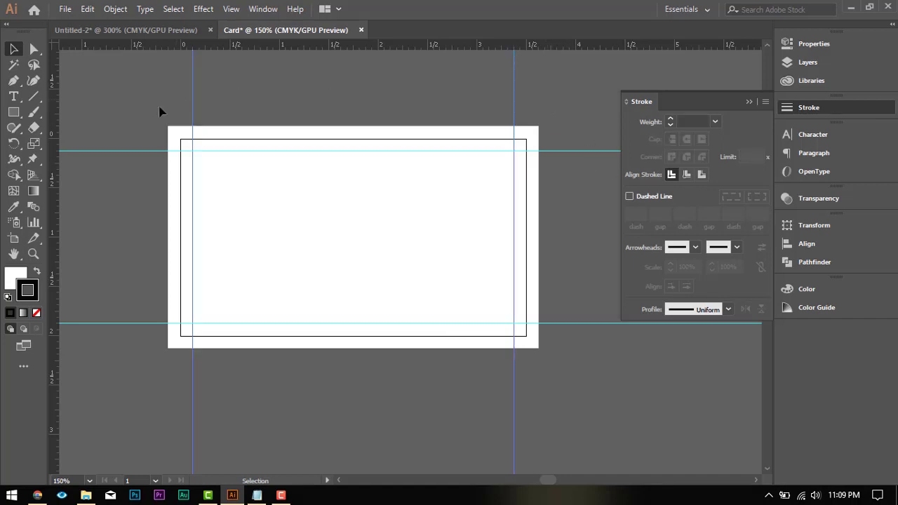
{"action": "key", "text": "shift"}
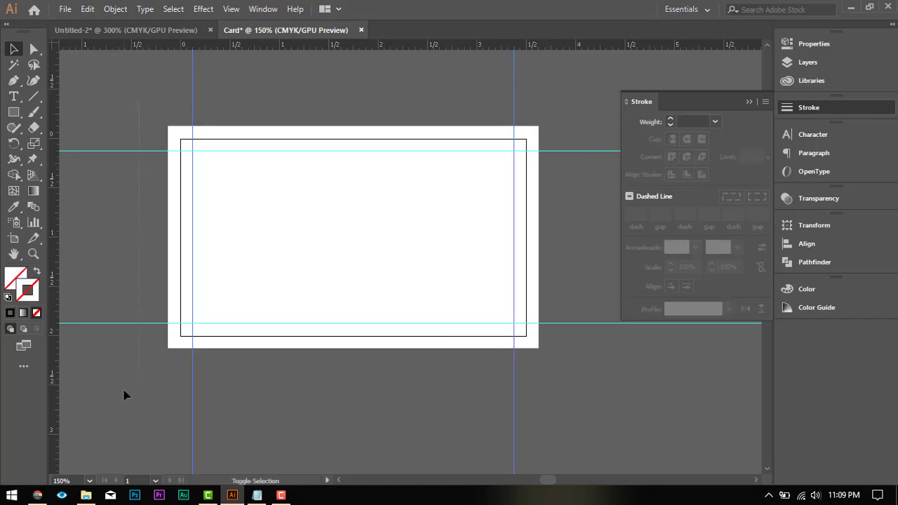
{"action": "left_click_drag", "start_coordinate": [124, 391], "coordinate": [124, 393]}
{"action": "key", "text": "a"}
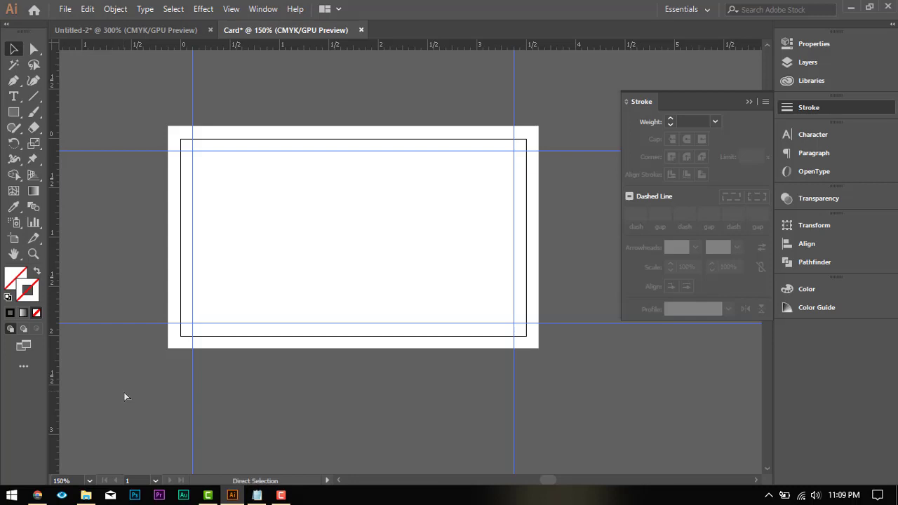
Step: Expand Layer 1 and lock both the guide group and the bleed rectangle
{"action": "left_click", "coordinate": [820, 60]}
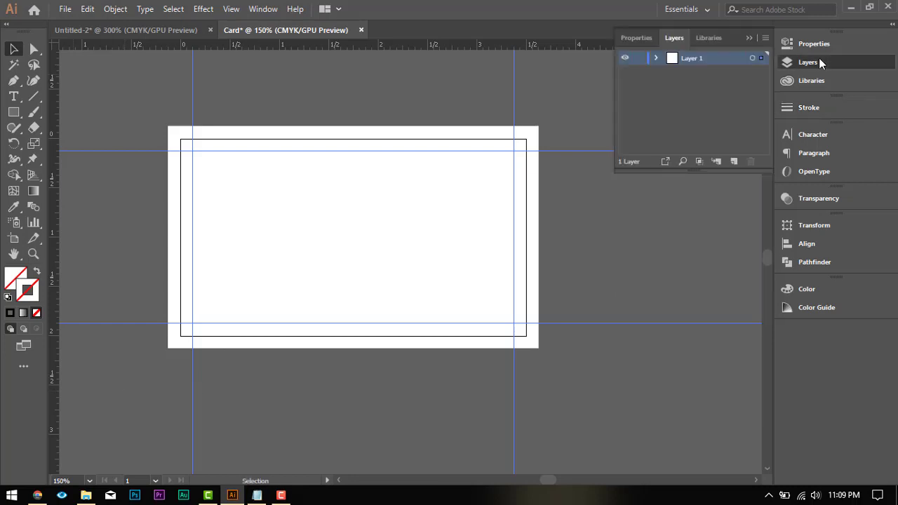
{"action": "left_click", "coordinate": [656, 57]}
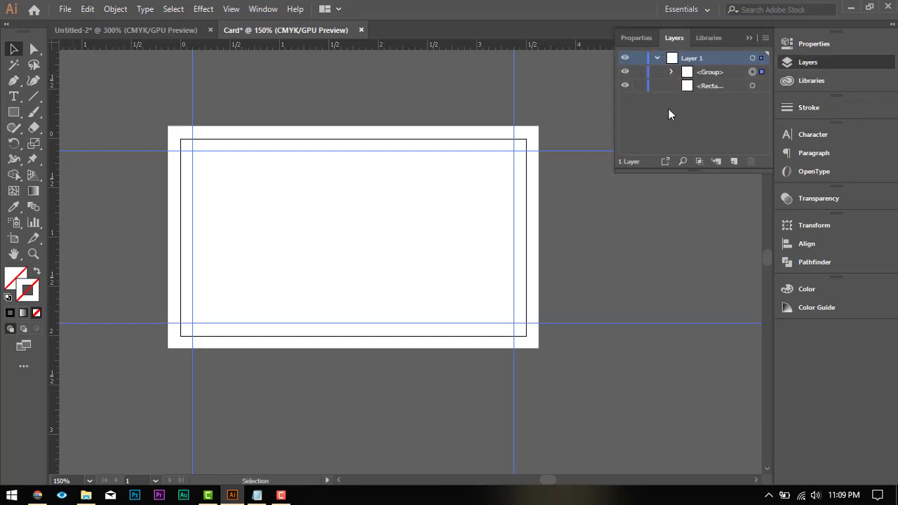
{"action": "left_click", "coordinate": [640, 72]}
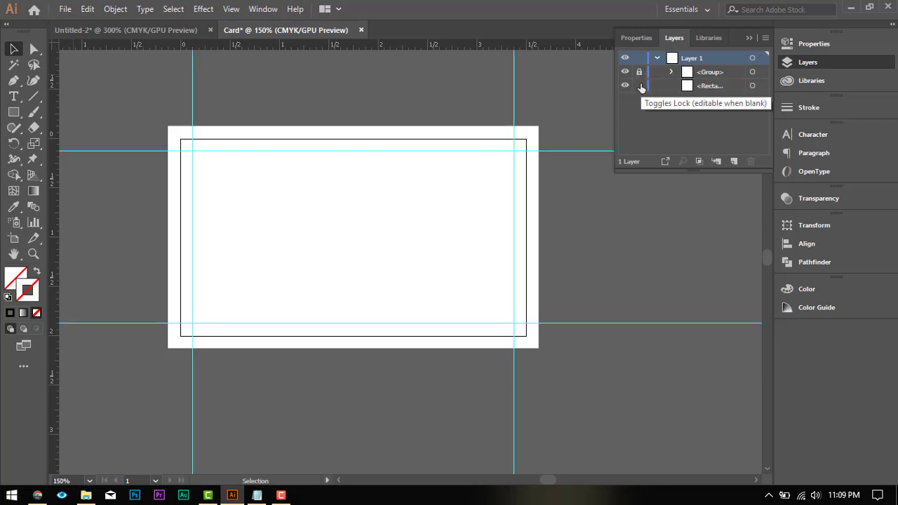
{"action": "left_click", "coordinate": [639, 85]}
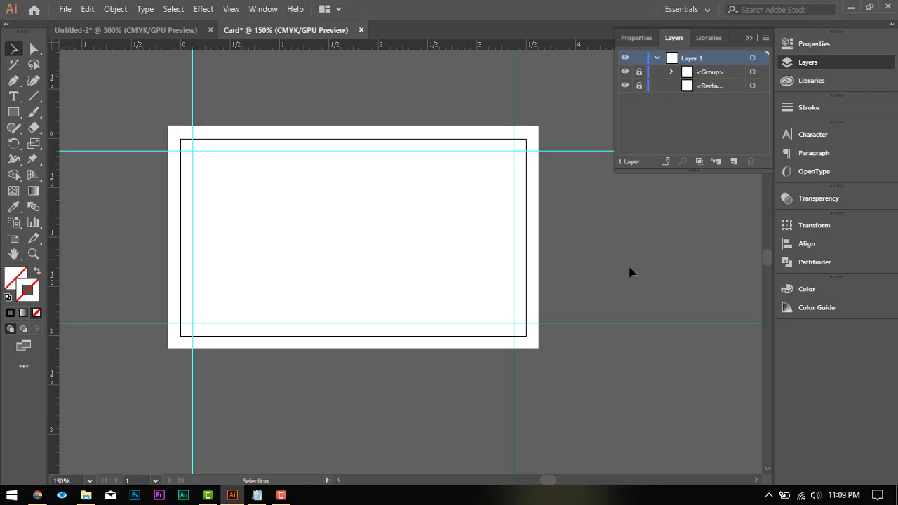
{"action": "scroll", "coordinate": [463, 264], "scroll_direction": "down", "scroll_amount": 3}
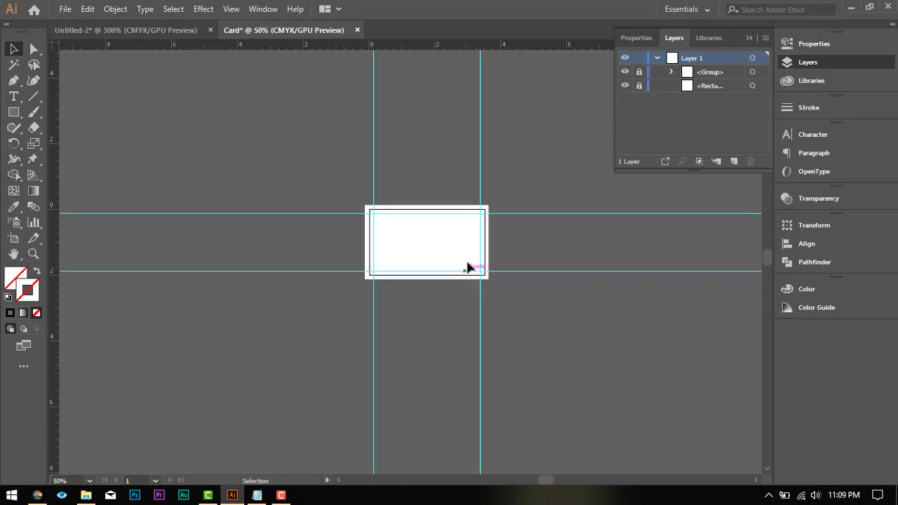
{"action": "scroll", "coordinate": [467, 271], "scroll_direction": "up", "scroll_amount": 4}
{"action": "scroll", "coordinate": [476, 220], "scroll_direction": "down", "scroll_amount": 1}
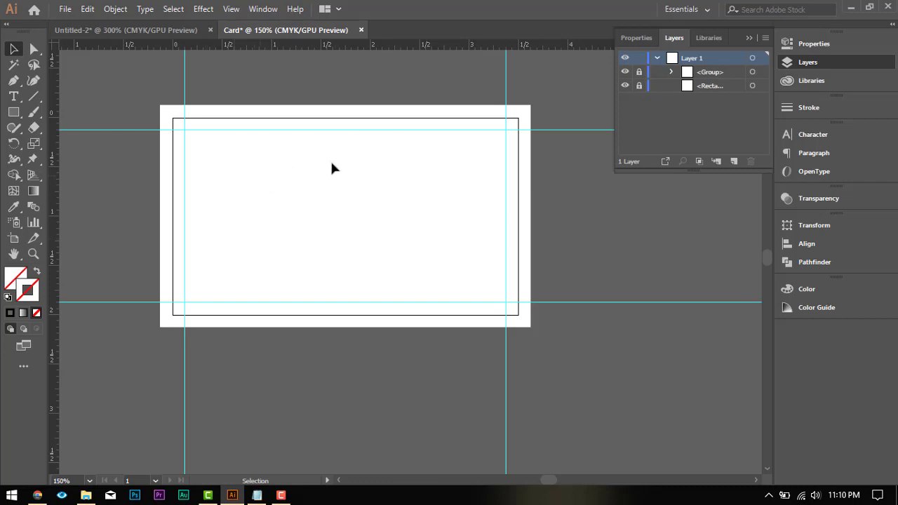
{"action": "scroll", "coordinate": [334, 159], "scroll_direction": "down", "scroll_amount": 2}
{"action": "scroll", "coordinate": [334, 159], "scroll_direction": "up", "scroll_amount": 2}
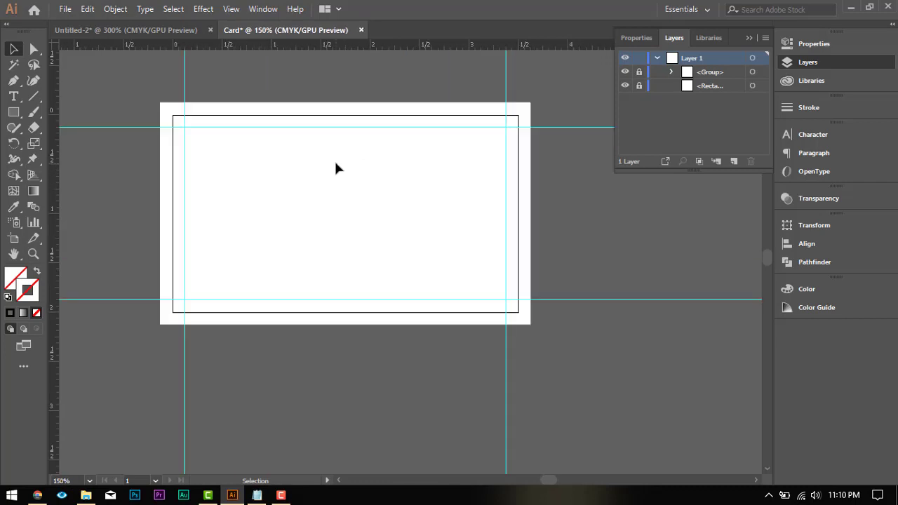
{"action": "left_click", "coordinate": [14, 112]}
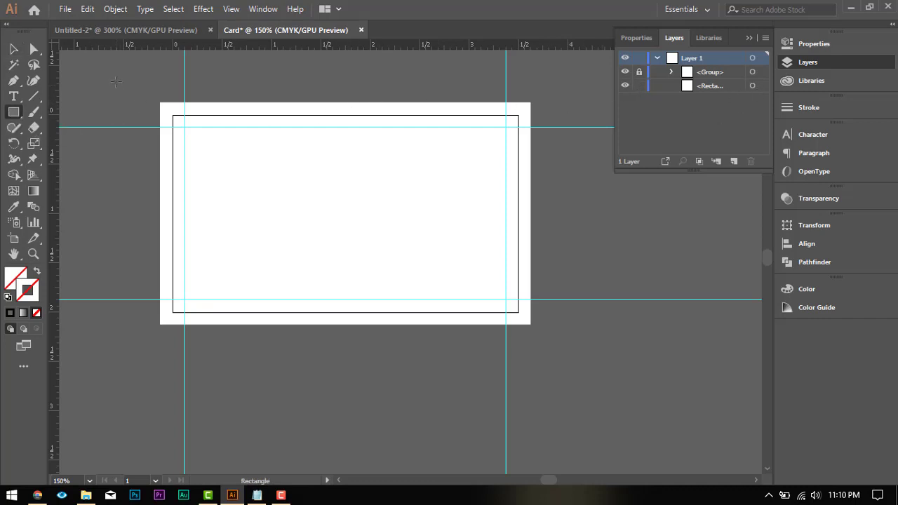
Step: Copy the four colour swatches and the Unicorn Products logo from the Untitled-2 document and paste them into the Card document
{"action": "left_click", "coordinate": [134, 30]}
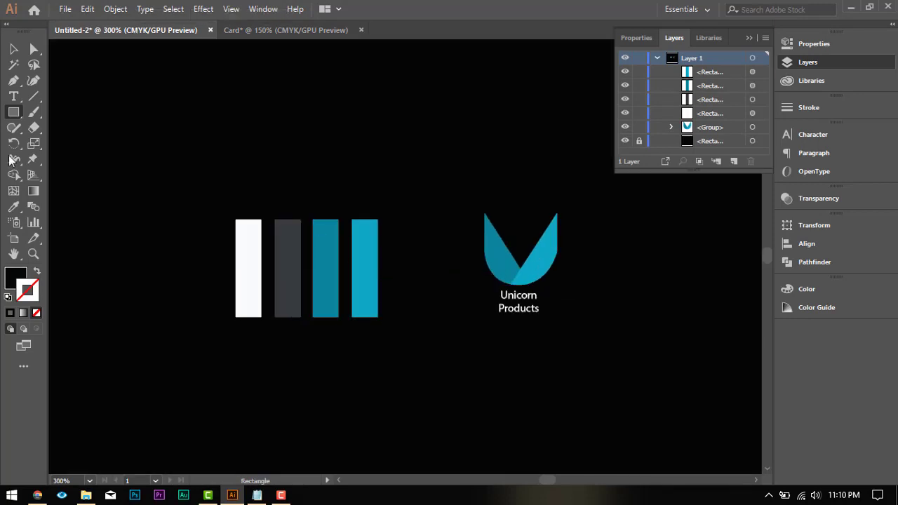
{"action": "left_click", "coordinate": [13, 49]}
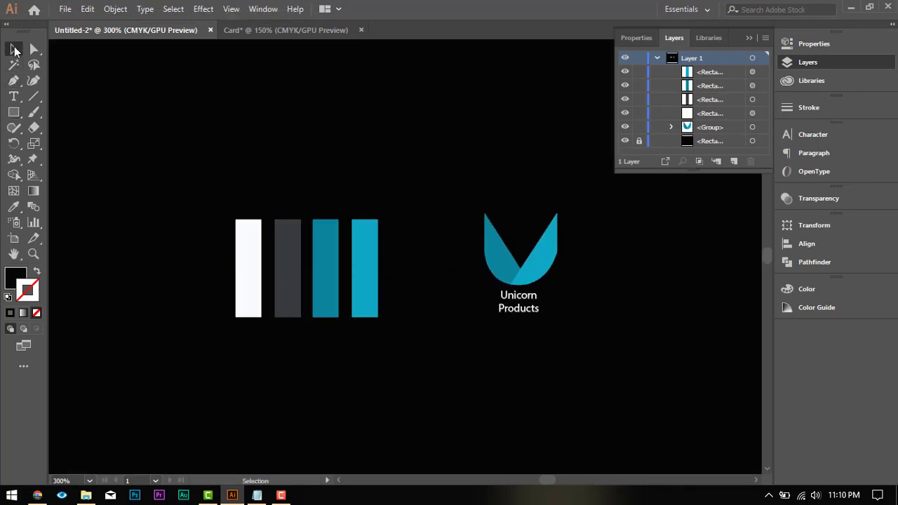
{"action": "left_click", "coordinate": [250, 241]}
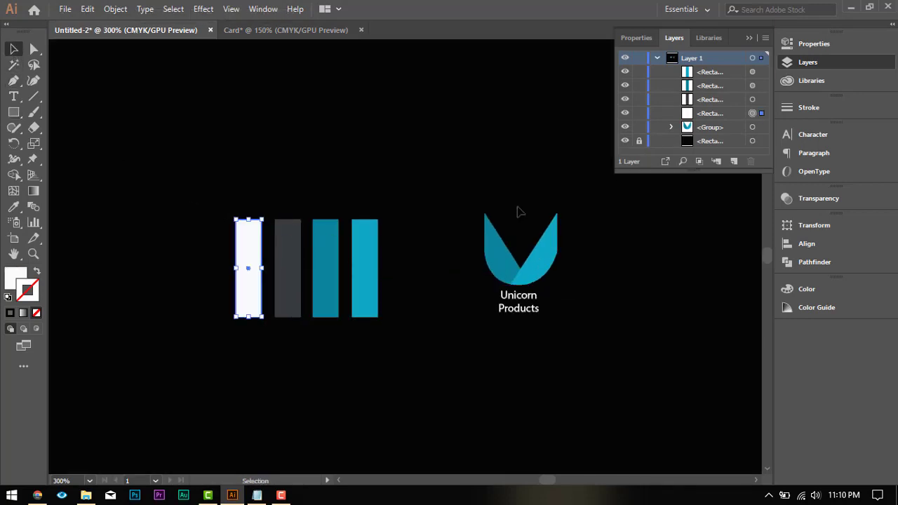
{"action": "left_click_drag", "start_coordinate": [187, 196], "coordinate": [630, 363]}
{"action": "key", "text": "a"}
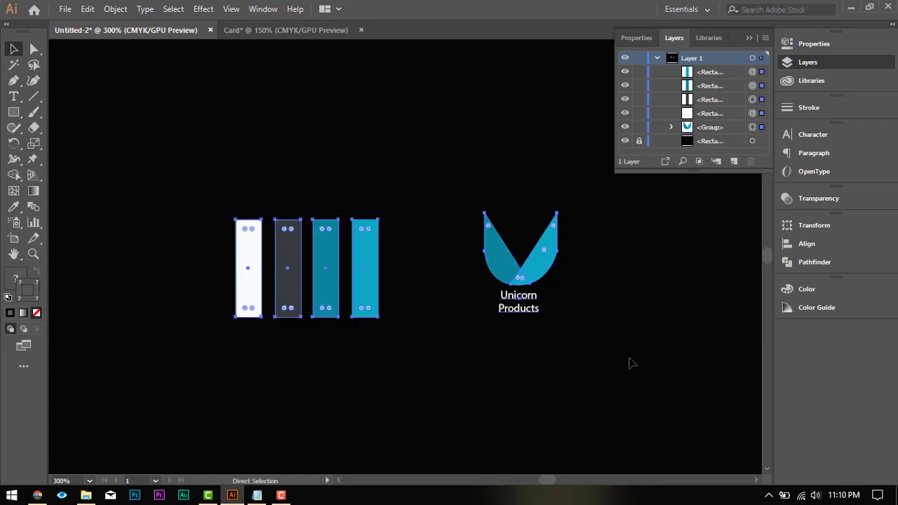
{"action": "left_click", "coordinate": [311, 32]}
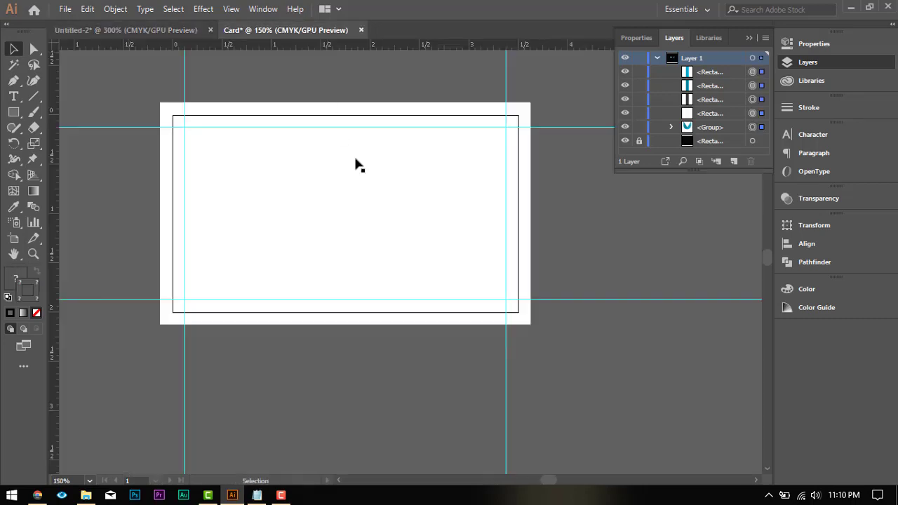
{"action": "key", "text": "ctrl+v"}
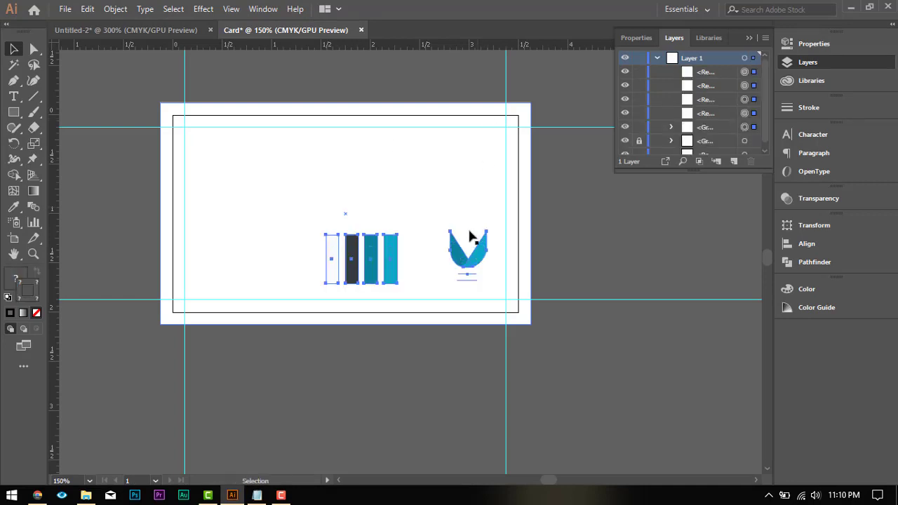
Step: Move the pasted swatches and logo together off the card, just above the artboard, and deselect them
{"action": "key", "text": "v"}
{"action": "scroll", "coordinate": [430, 280], "scroll_direction": "up", "scroll_amount": 1}
{"action": "left_click_drag", "start_coordinate": [396, 304], "coordinate": [346, 108]}
{"action": "left_click", "coordinate": [460, 103]}
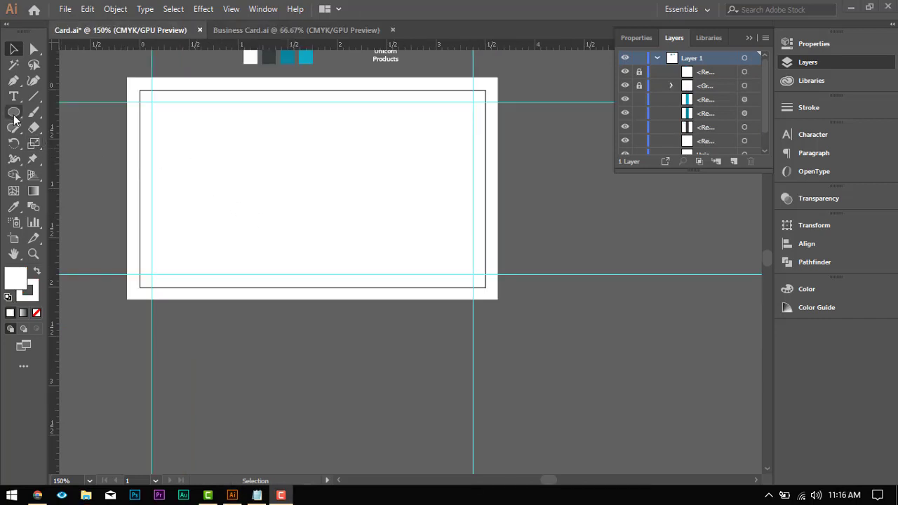
Step: Create a white rectangle 3.75 in wide and 1.5 in high over the card with the Rectangle tool
{"action": "left_click_drag", "start_coordinate": [14, 120], "coordinate": [55, 112]}
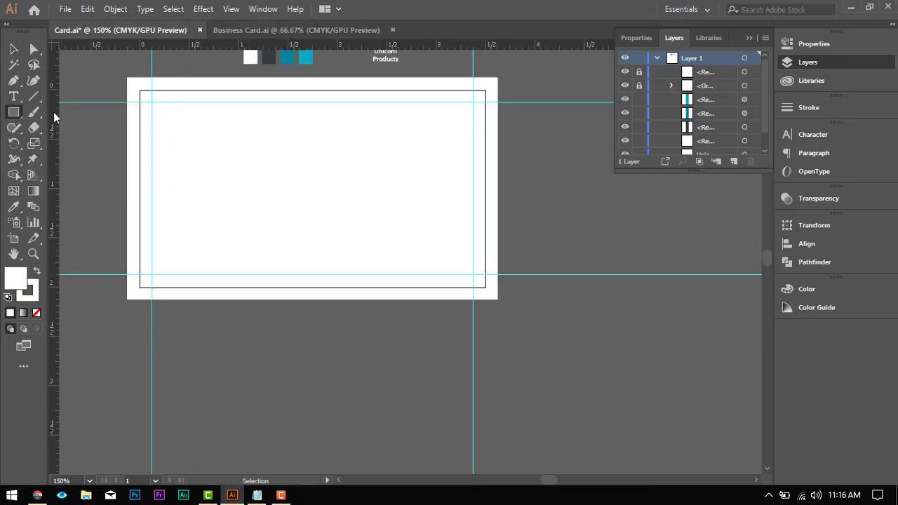
{"action": "scroll", "coordinate": [187, 160], "scroll_direction": "down", "scroll_amount": 1}
{"action": "scroll", "coordinate": [188, 160], "scroll_direction": "up", "scroll_amount": 2}
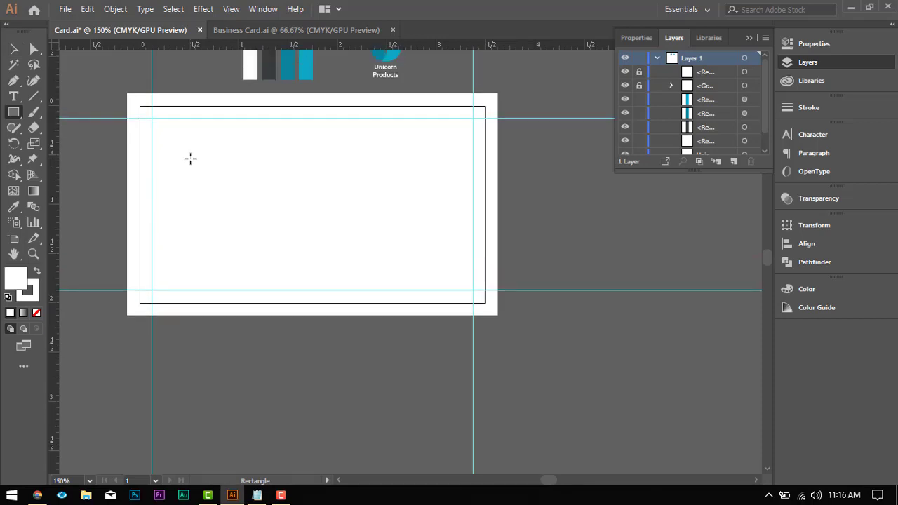
{"action": "left_click", "coordinate": [190, 158]}
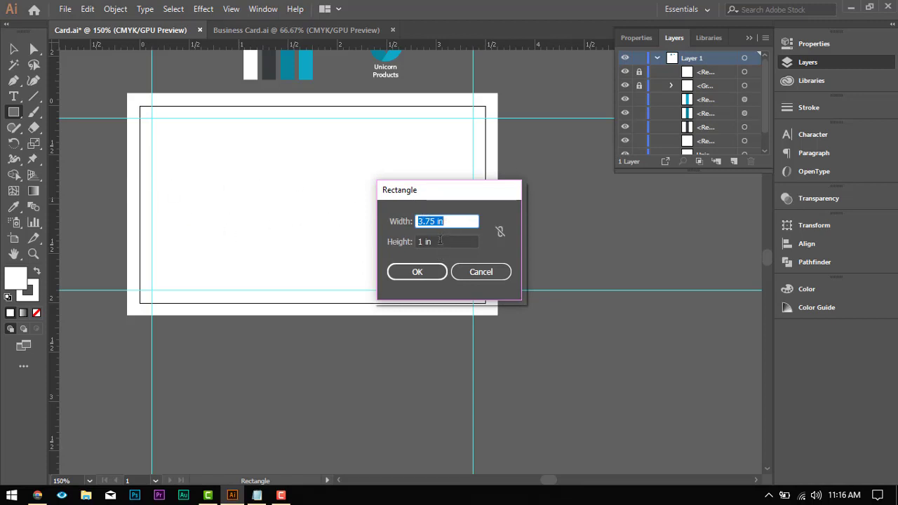
{"action": "left_click_drag", "start_coordinate": [440, 241], "coordinate": [419, 242]}
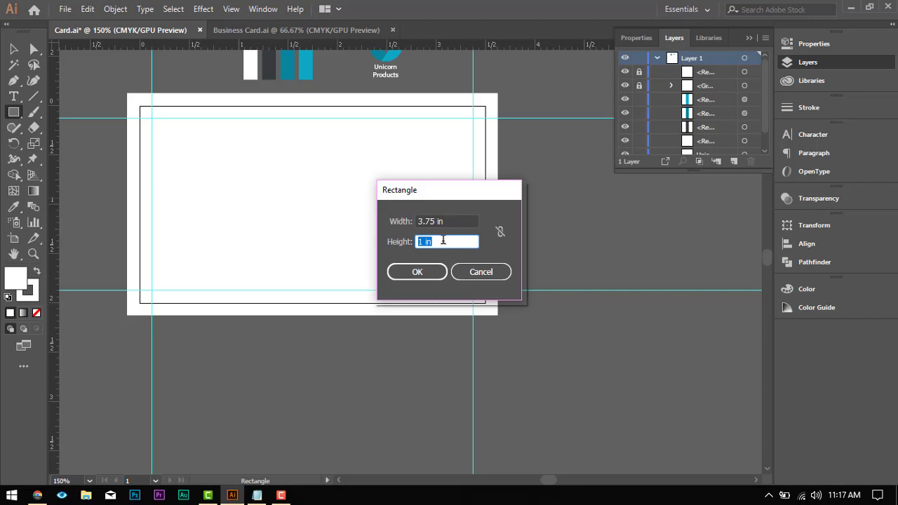
{"action": "type", "text": "1.5"}
{"action": "key", "text": "Return"}
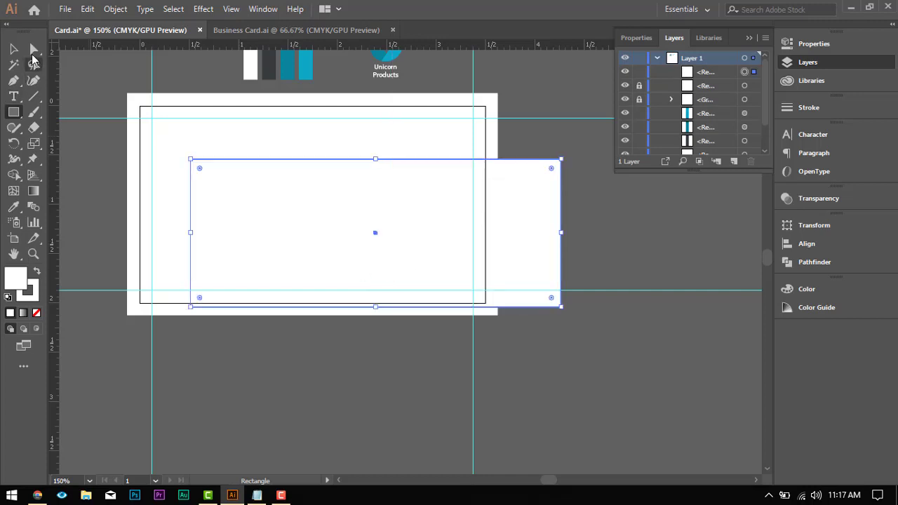
Step: Deselect the new rectangle, then unlock and select the bleed rectangle in Layer 1
{"action": "left_click", "coordinate": [14, 49]}
{"action": "key", "text": "Caps_Lock"}
{"action": "left_click", "coordinate": [280, 111]}
{"action": "key", "text": "Caps_Lock"}
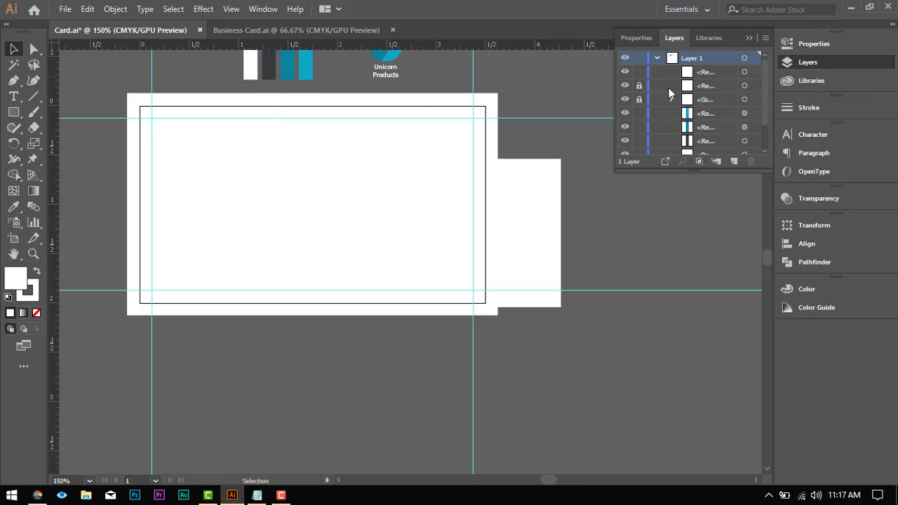
{"action": "left_click", "coordinate": [639, 85]}
{"action": "left_click", "coordinate": [744, 85]}
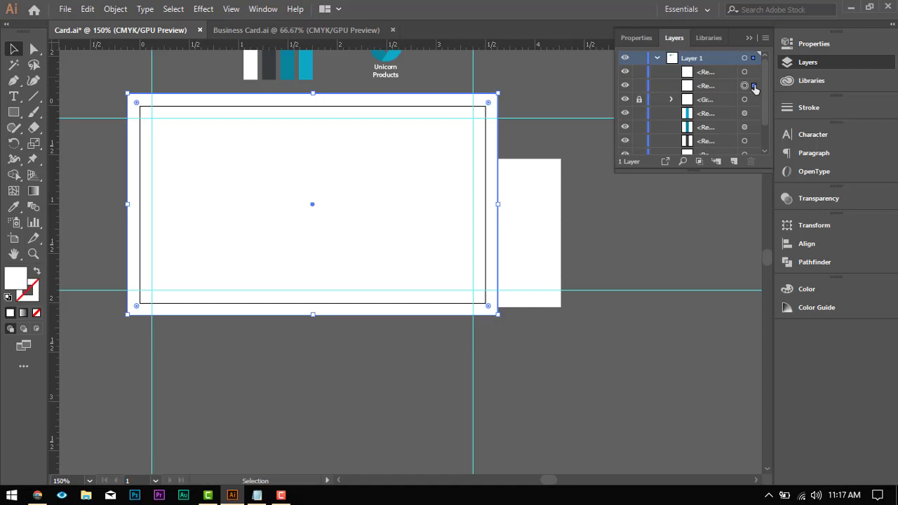
Step: Align the new rectangle to the left and bottom edges of the bleed rectangle, using the bleed rectangle as key object
{"action": "left_click", "coordinate": [540, 195]}
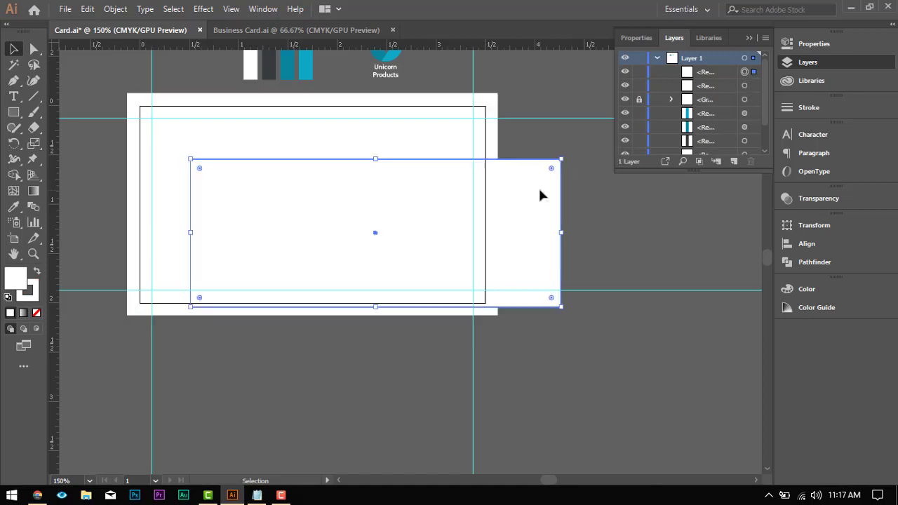
{"action": "left_click", "coordinate": [396, 107], "text": "shift"}
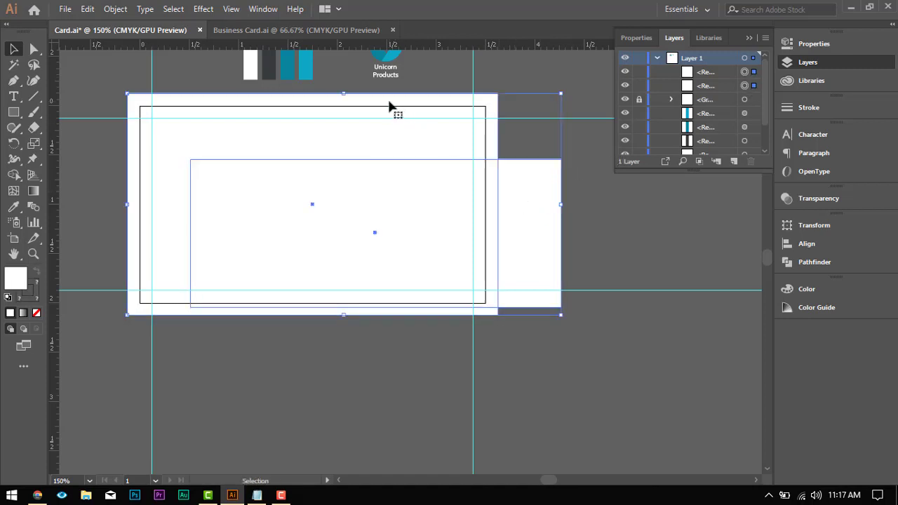
{"action": "left_click", "coordinate": [390, 105]}
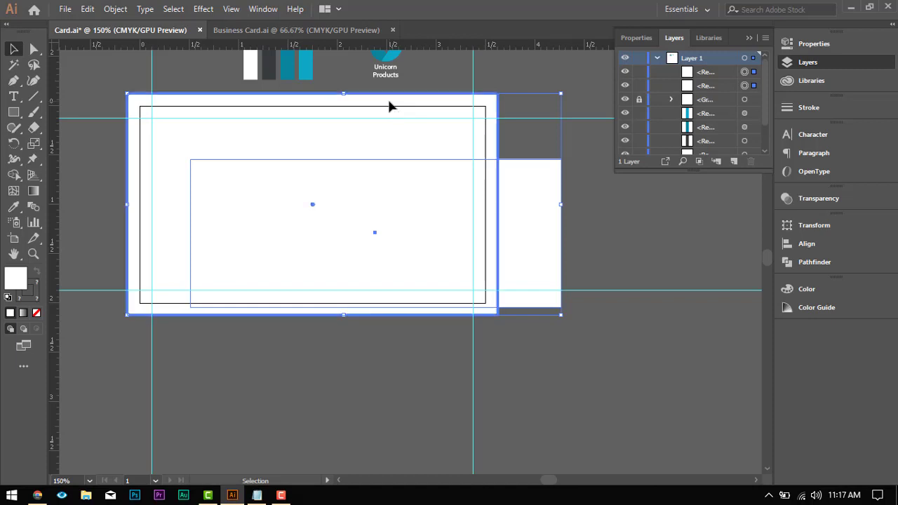
{"action": "left_click", "coordinate": [841, 245]}
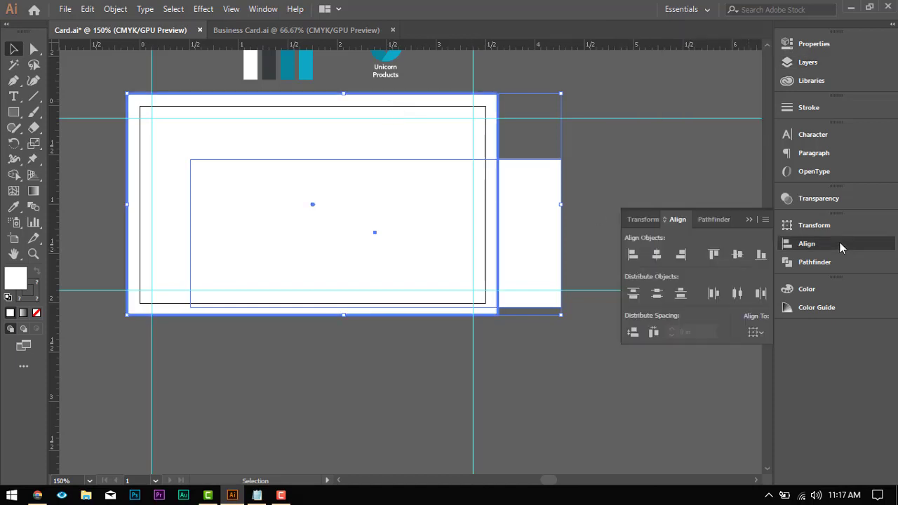
{"action": "left_click", "coordinate": [637, 257]}
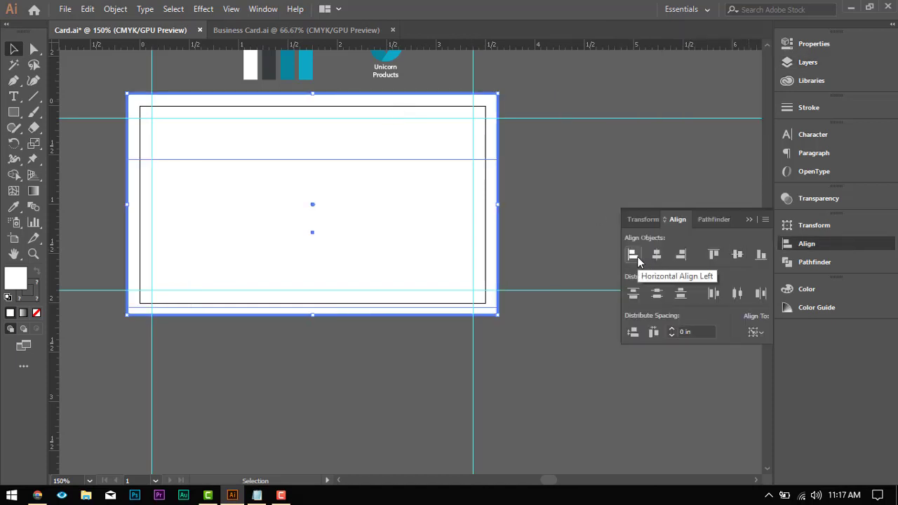
{"action": "left_click", "coordinate": [762, 254]}
{"action": "left_click", "coordinate": [529, 197]}
Step: Fill the lower rectangle with the light blue swatch colour using the Eyedropper and deselect it
{"action": "left_click", "coordinate": [460, 170]}
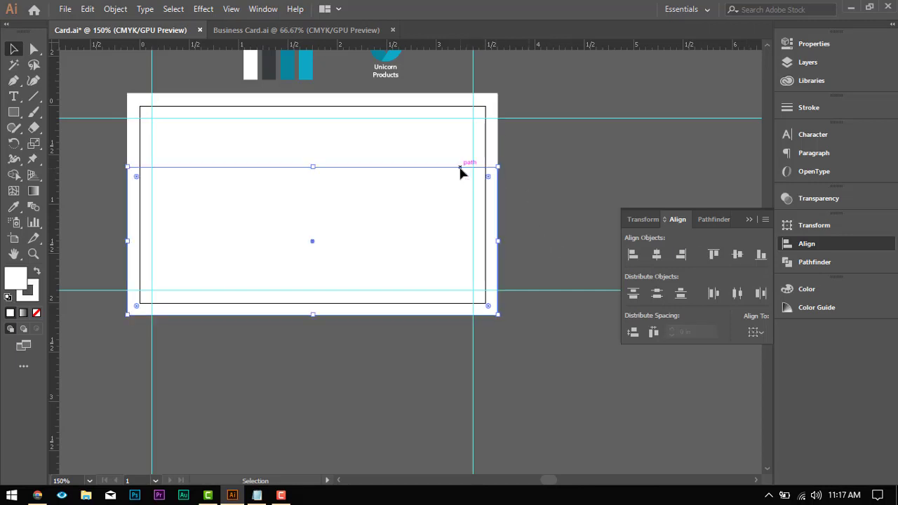
{"action": "scroll", "coordinate": [454, 204], "scroll_direction": "up", "scroll_amount": 2}
{"action": "left_click", "coordinate": [13, 207]}
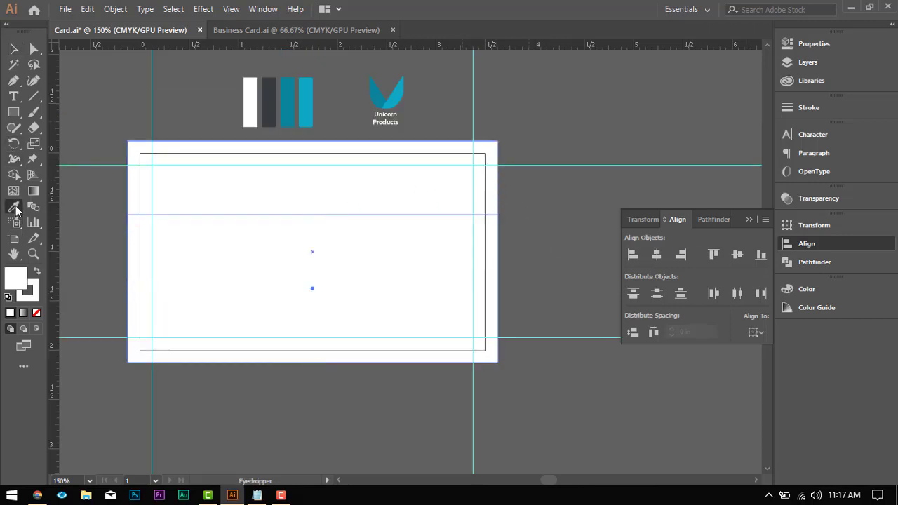
{"action": "left_click", "coordinate": [306, 105]}
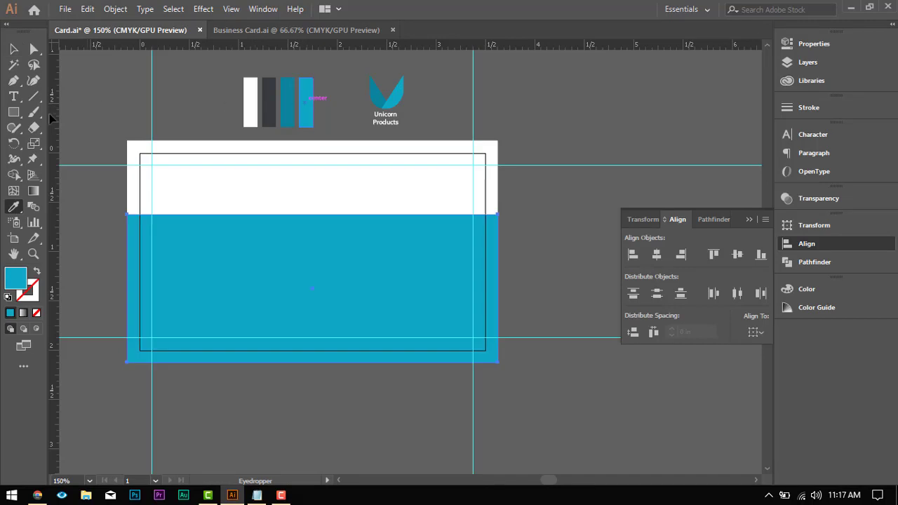
{"action": "left_click", "coordinate": [14, 50]}
{"action": "left_click", "coordinate": [303, 402]}
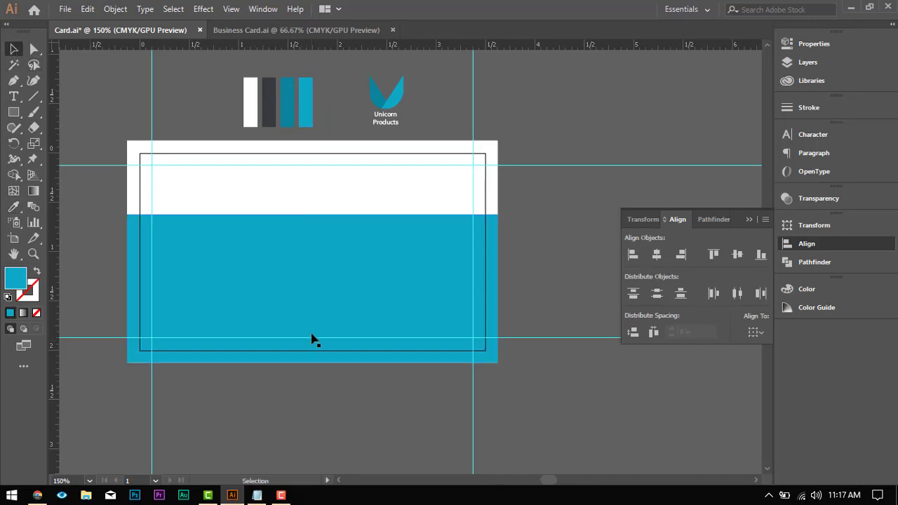
Step: Start a Pen path just outside the card's upper-left corner and run it diagonally about 1.48 in down into the blue area
{"action": "scroll", "coordinate": [313, 328], "scroll_direction": "down", "scroll_amount": 2}
{"action": "scroll", "coordinate": [311, 326], "scroll_direction": "up", "scroll_amount": 1}
{"action": "scroll", "coordinate": [271, 197], "scroll_direction": "down", "scroll_amount": 3}
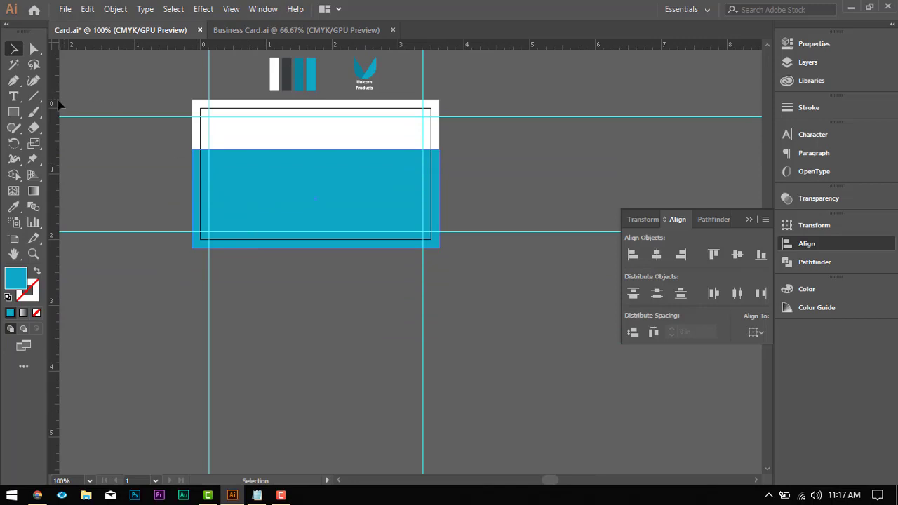
{"action": "left_click", "coordinate": [14, 81]}
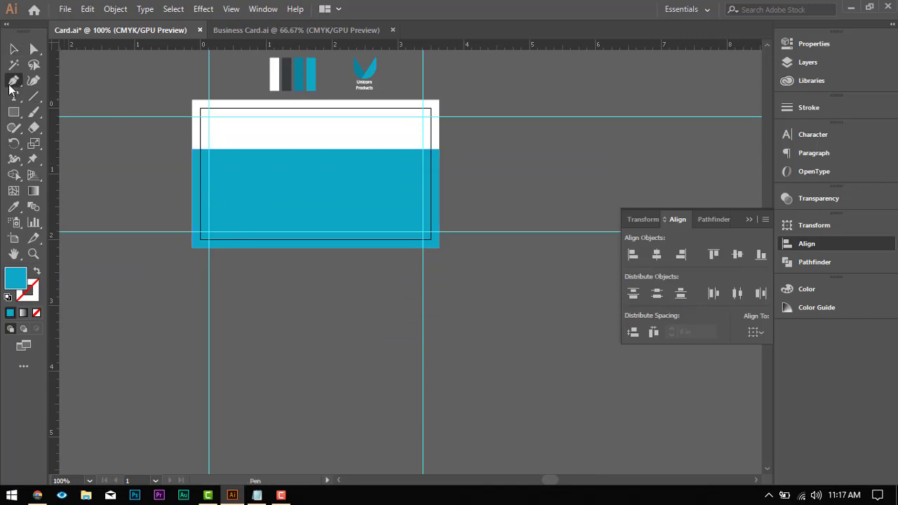
{"action": "left_click", "coordinate": [187, 99]}
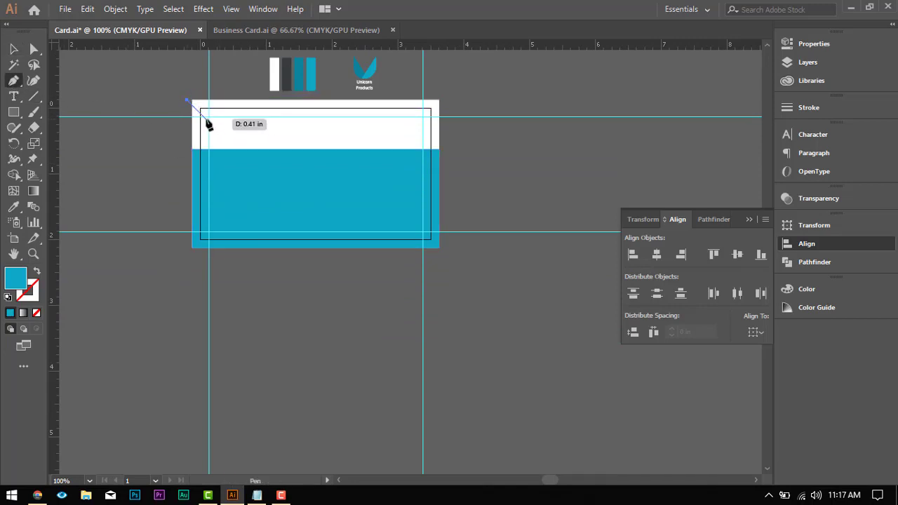
{"action": "key", "text": "ctrl+z"}
{"action": "scroll", "coordinate": [210, 112], "scroll_direction": "up", "scroll_amount": 3}
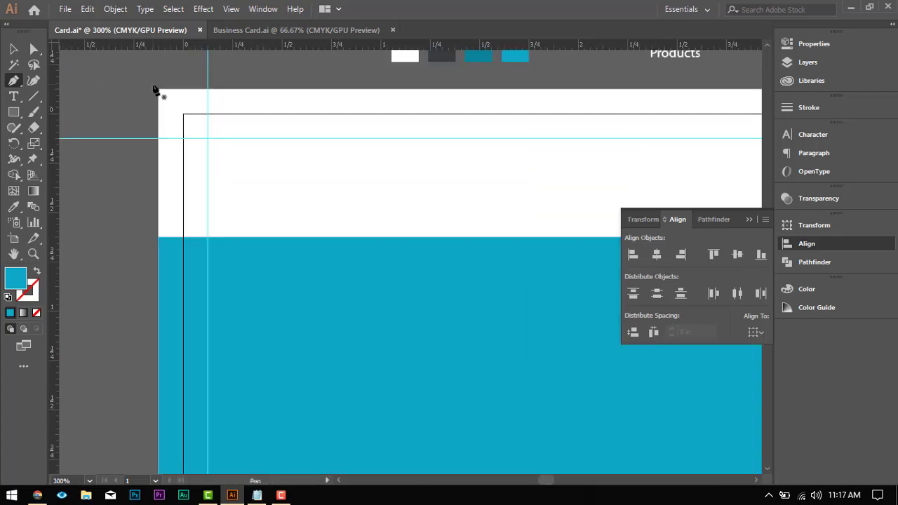
{"action": "left_click", "coordinate": [156, 87]}
{"action": "scroll", "coordinate": [281, 238], "scroll_direction": "down", "scroll_amount": 2}
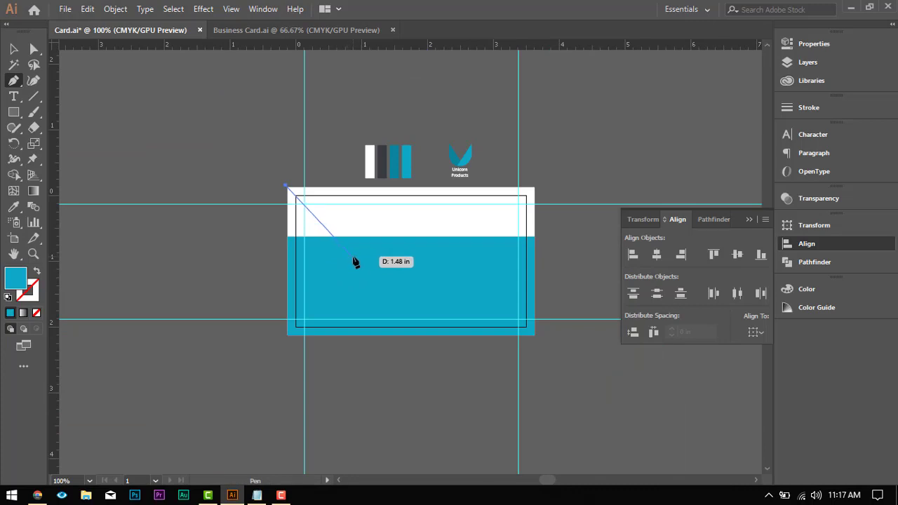
{"action": "left_click", "coordinate": [352, 255]}
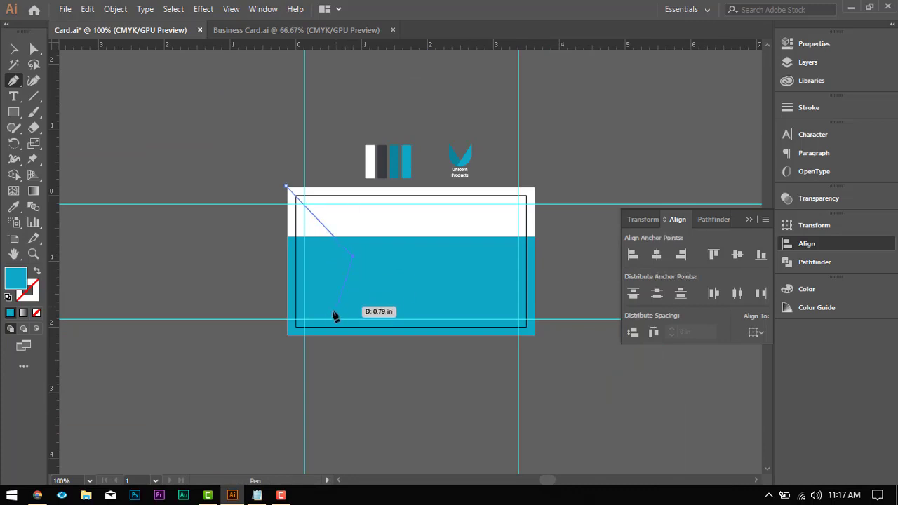
Step: Continue the path about 1.31 in to the card's bottom edge, on to its lower-left corner, and close it at the starting point
{"action": "scroll", "coordinate": [354, 257], "scroll_direction": "up", "scroll_amount": 4}
{"action": "scroll", "coordinate": [354, 258], "scroll_direction": "down", "scroll_amount": 2}
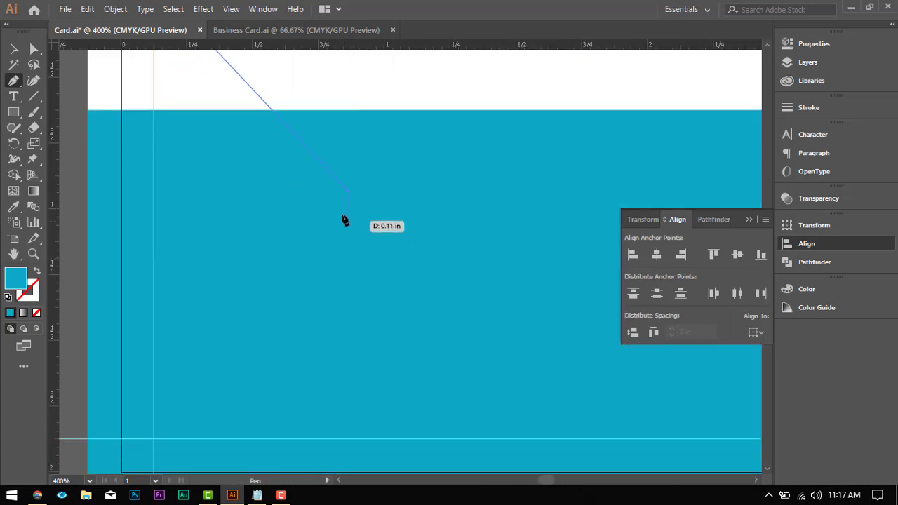
{"action": "scroll", "coordinate": [349, 211], "scroll_direction": "down", "scroll_amount": 5}
{"action": "scroll", "coordinate": [327, 267], "scroll_direction": "up", "scroll_amount": 2}
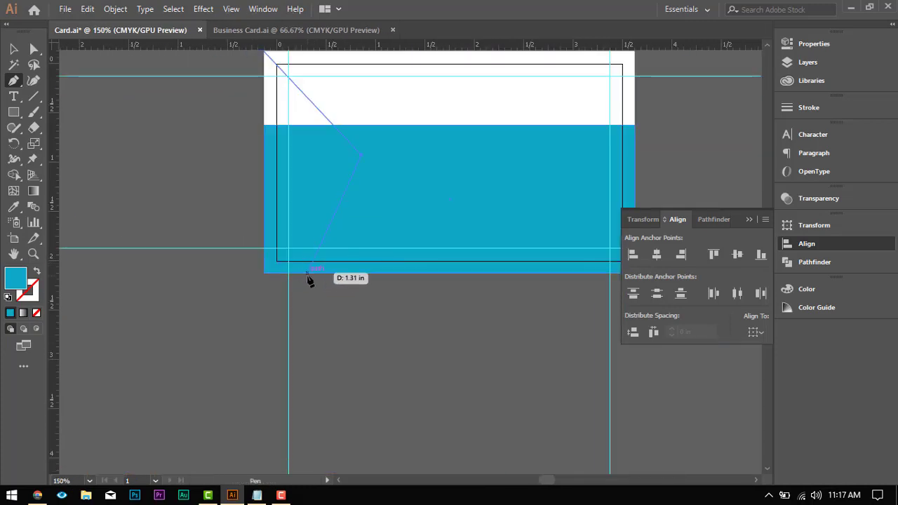
{"action": "left_click", "coordinate": [308, 273]}
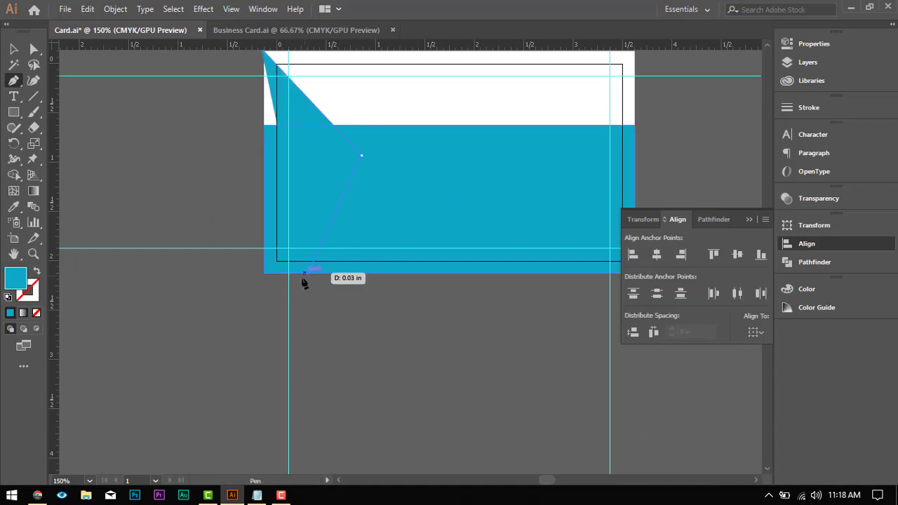
{"action": "left_click", "coordinate": [267, 274]}
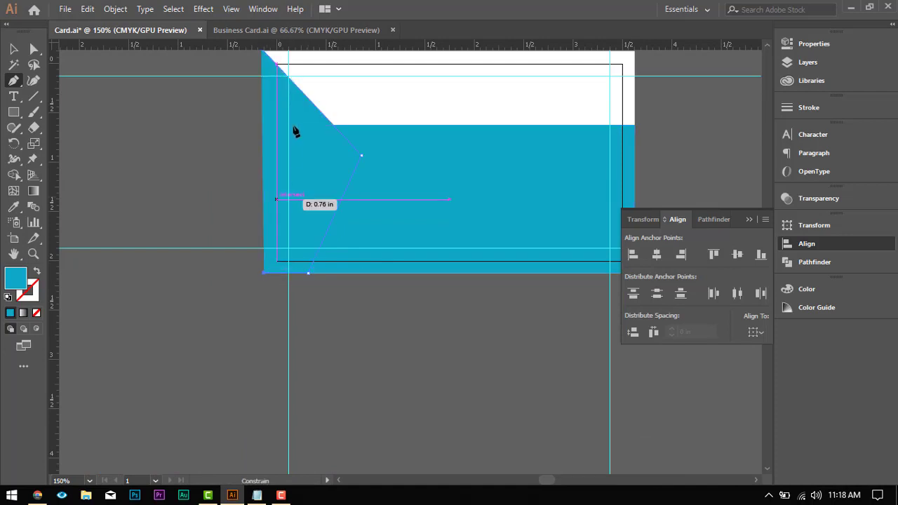
{"action": "scroll", "coordinate": [280, 211], "scroll_direction": "up", "scroll_amount": 5}
{"action": "scroll", "coordinate": [279, 241], "scroll_direction": "down", "scroll_amount": 5}
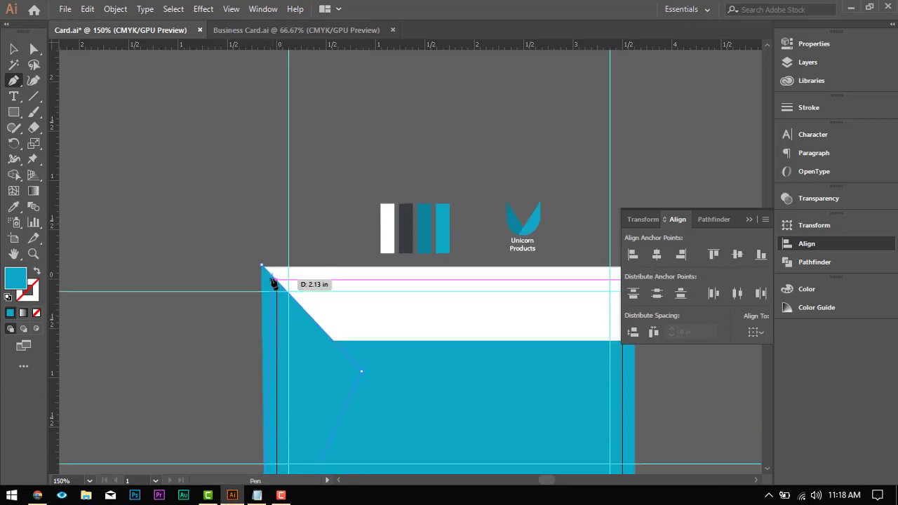
{"action": "left_click", "coordinate": [263, 220]}
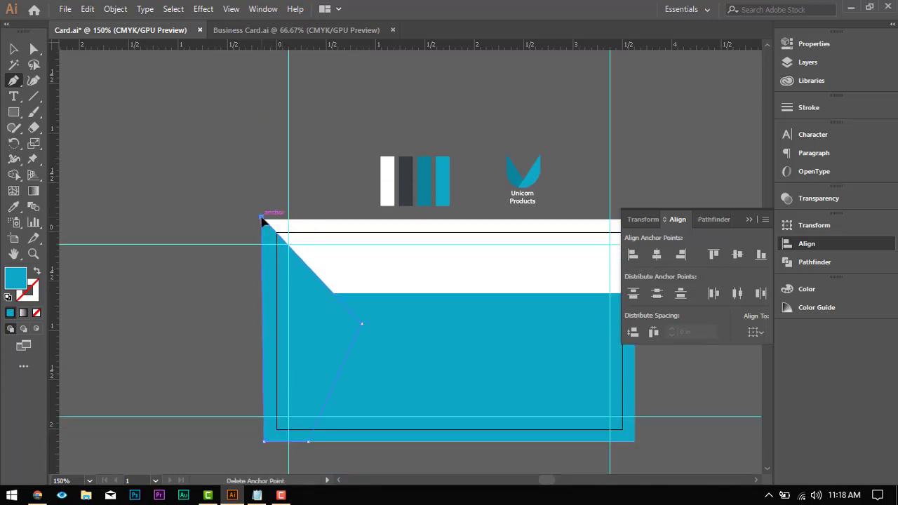
Step: Fill the pointed shape with the dark grey swatch colour using the Eyedropper and deselect it
{"action": "left_click", "coordinate": [14, 48]}
{"action": "scroll", "coordinate": [149, 238], "scroll_direction": "down", "scroll_amount": 3}
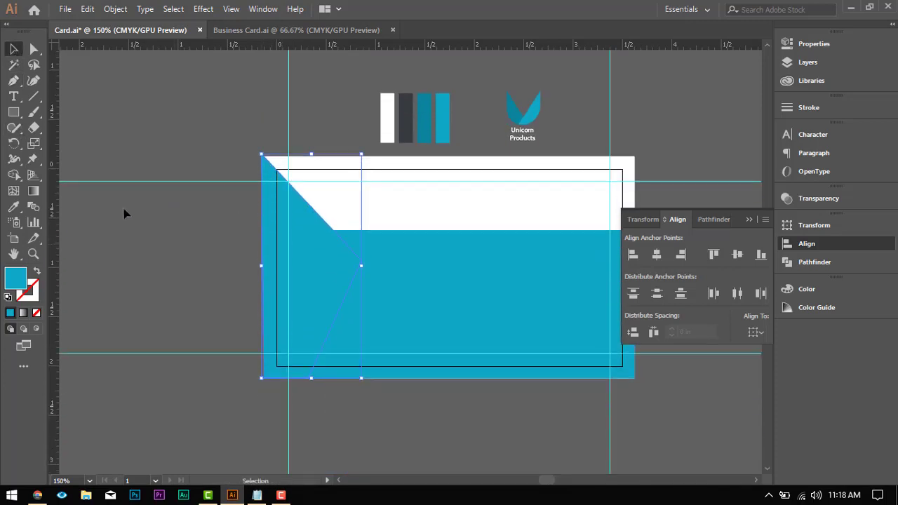
{"action": "left_click", "coordinate": [14, 206]}
{"action": "left_click", "coordinate": [407, 107]}
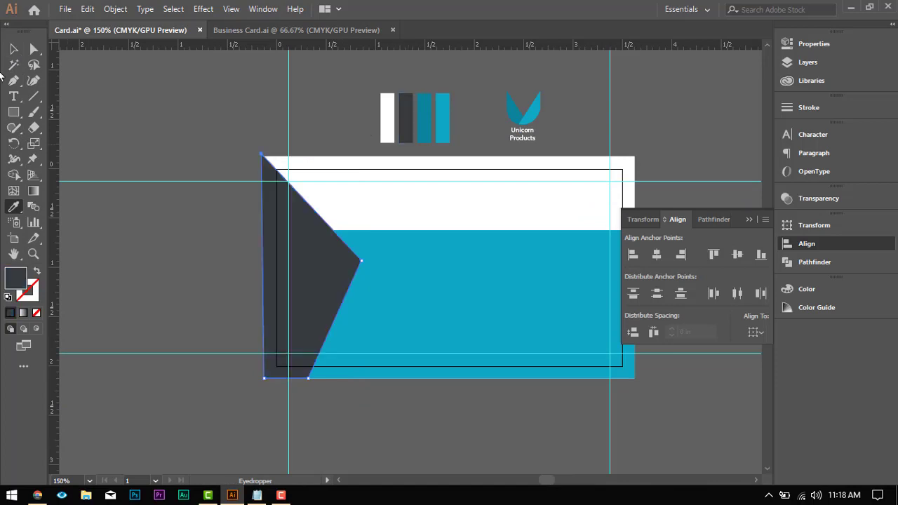
{"action": "left_click", "coordinate": [12, 48]}
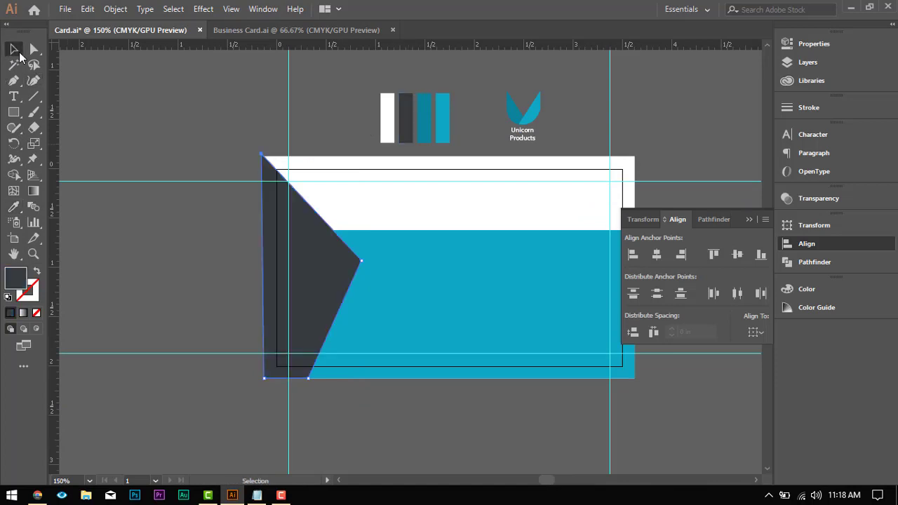
{"action": "left_click", "coordinate": [352, 400]}
Step: Widen the dark grey shape to about 1.1 in so its point extends further into the blue area, then deselect it
{"action": "left_click_drag", "start_coordinate": [527, 386], "coordinate": [374, 360]}
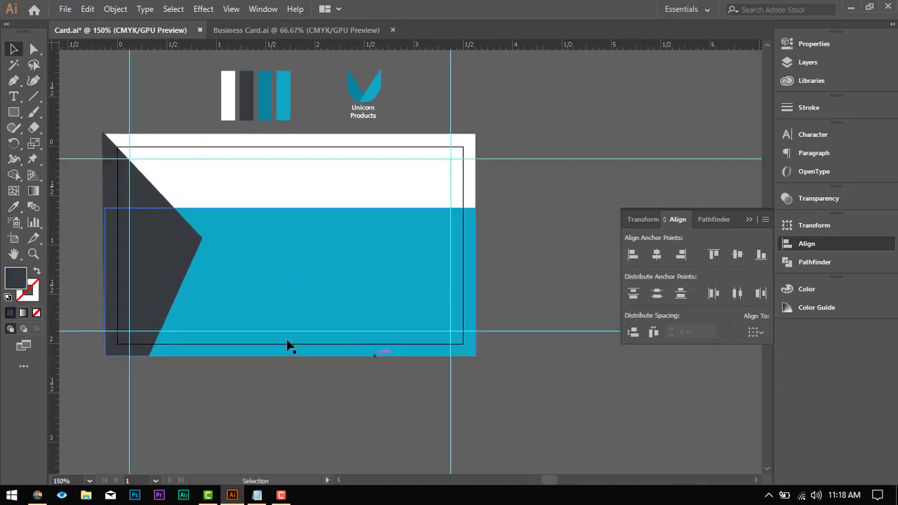
{"action": "left_click", "coordinate": [188, 261]}
{"action": "left_click_drag", "start_coordinate": [201, 243], "coordinate": [214, 242]}
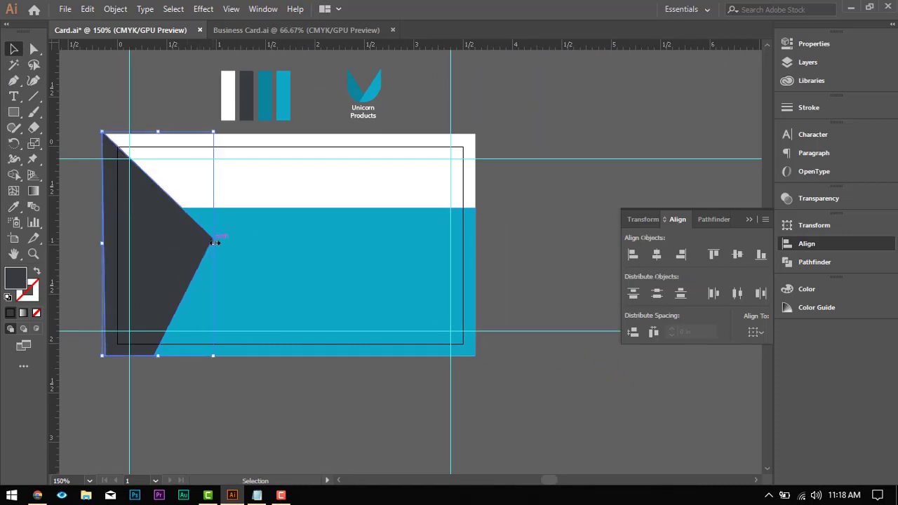
{"action": "left_click", "coordinate": [289, 409]}
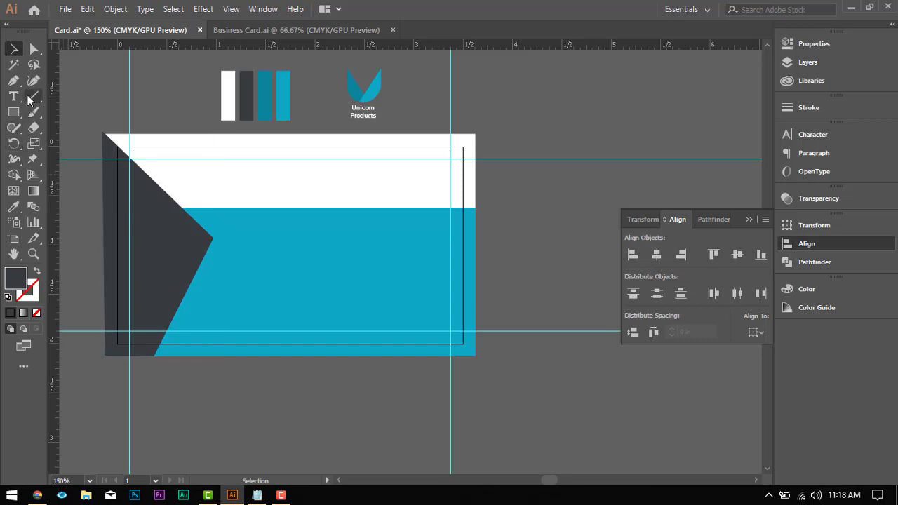
Step: Create a dark grey rectangle 3.75 in wide and 1 in high over the blue area
{"action": "left_click", "coordinate": [15, 113]}
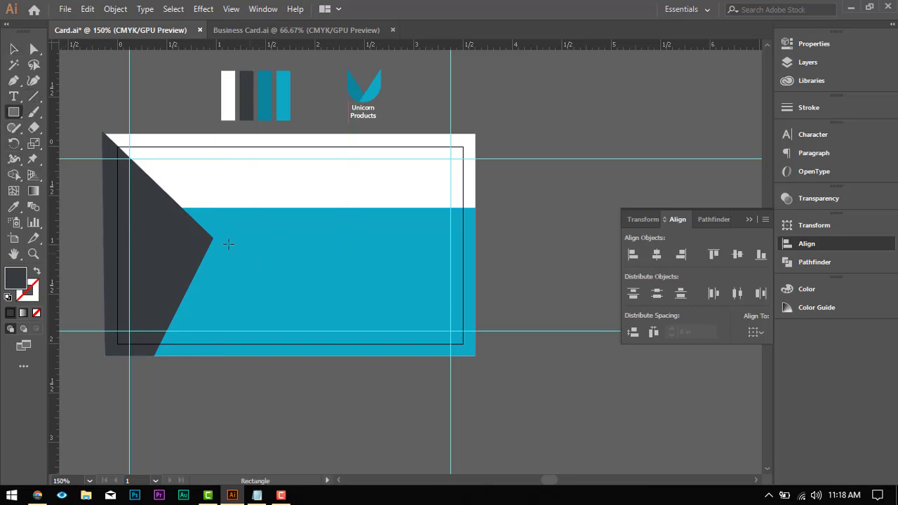
{"action": "left_click", "coordinate": [304, 237]}
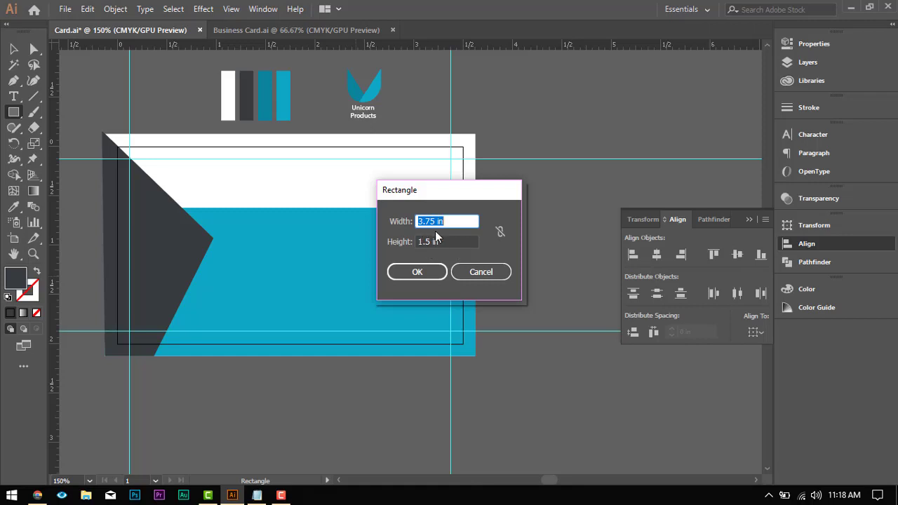
{"action": "left_click_drag", "start_coordinate": [447, 241], "coordinate": [370, 242]}
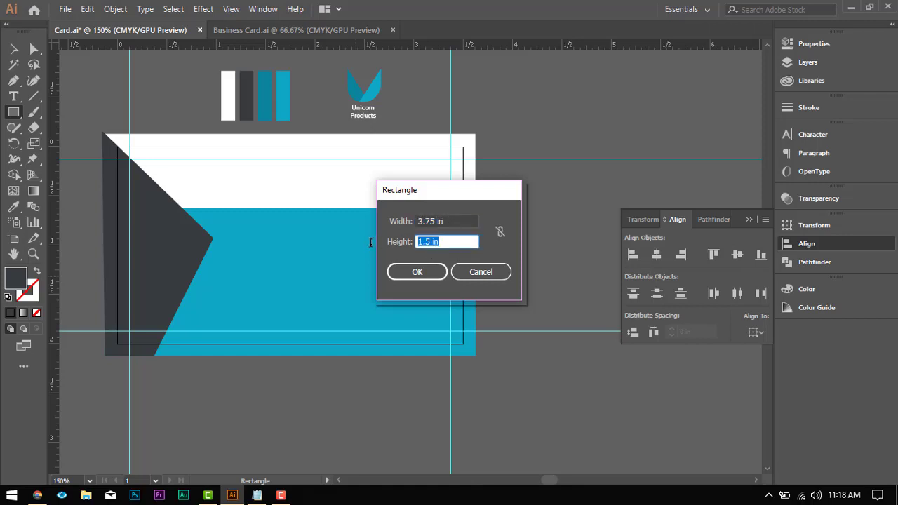
{"action": "type", "text": "1"}
{"action": "left_click", "coordinate": [426, 272]}
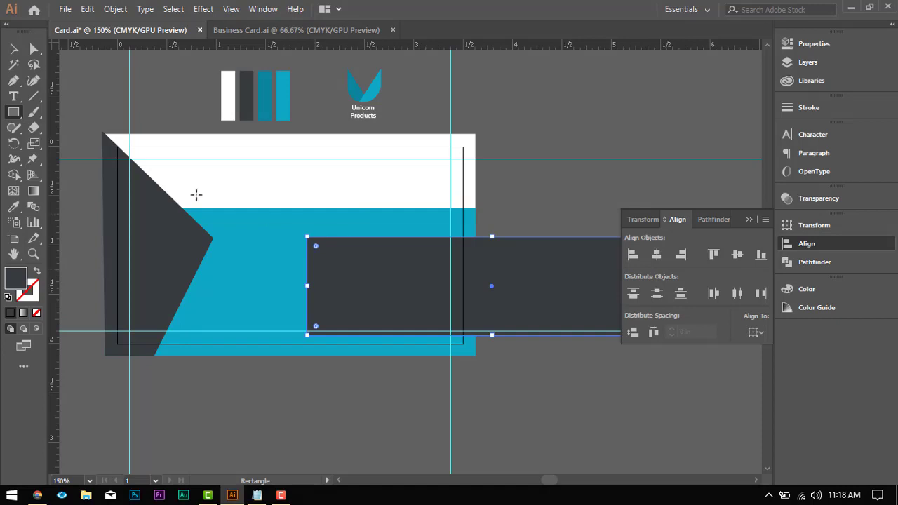
Step: Align the new dark grey rectangle with the blue rectangle's left and bottom edges, then clear the selection
{"action": "left_click", "coordinate": [14, 50]}
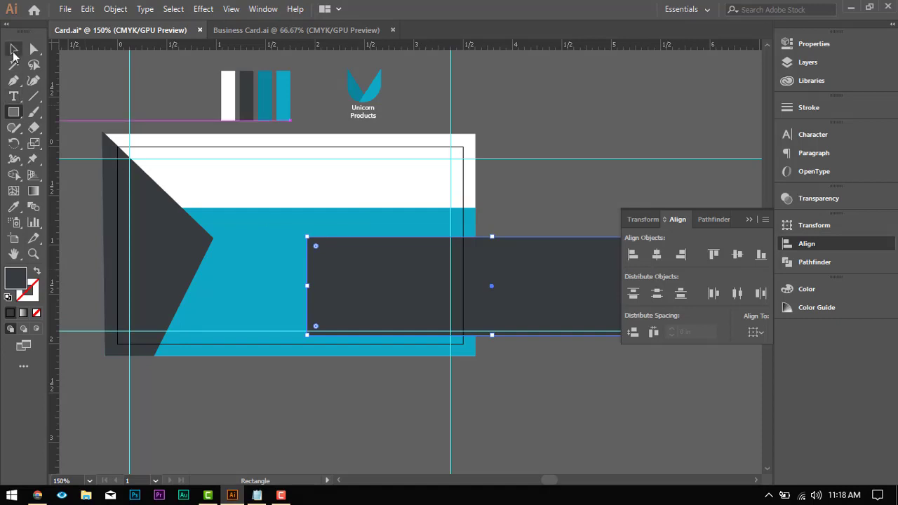
{"action": "left_click", "coordinate": [383, 222], "text": "shift"}
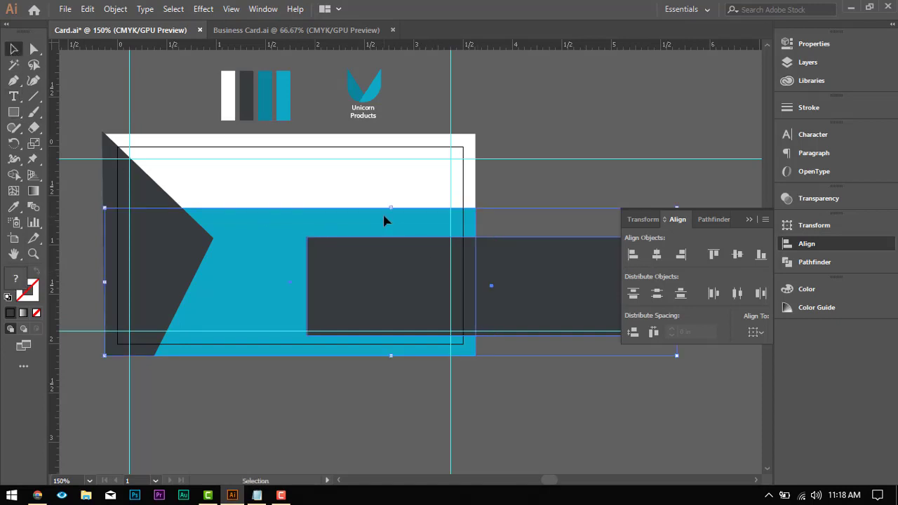
{"action": "scroll", "coordinate": [383, 222], "scroll_direction": "down", "scroll_amount": 2}
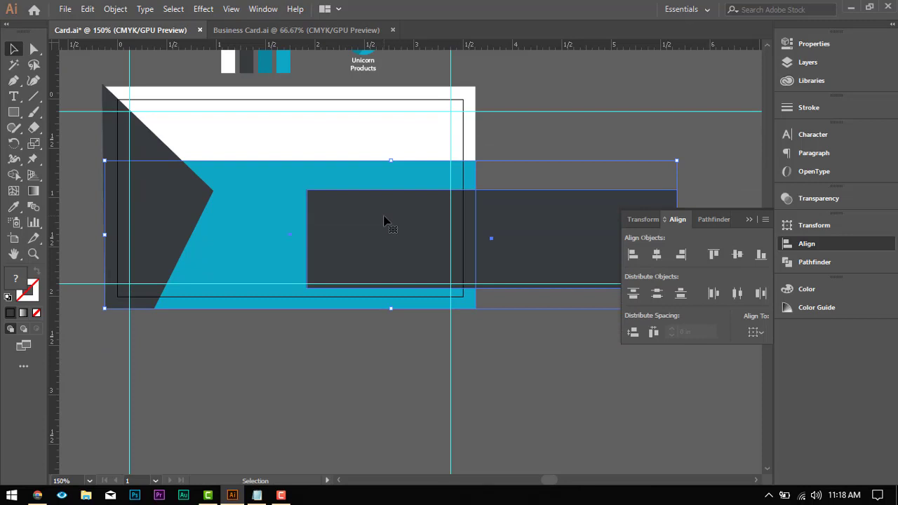
{"action": "left_click", "coordinate": [632, 256]}
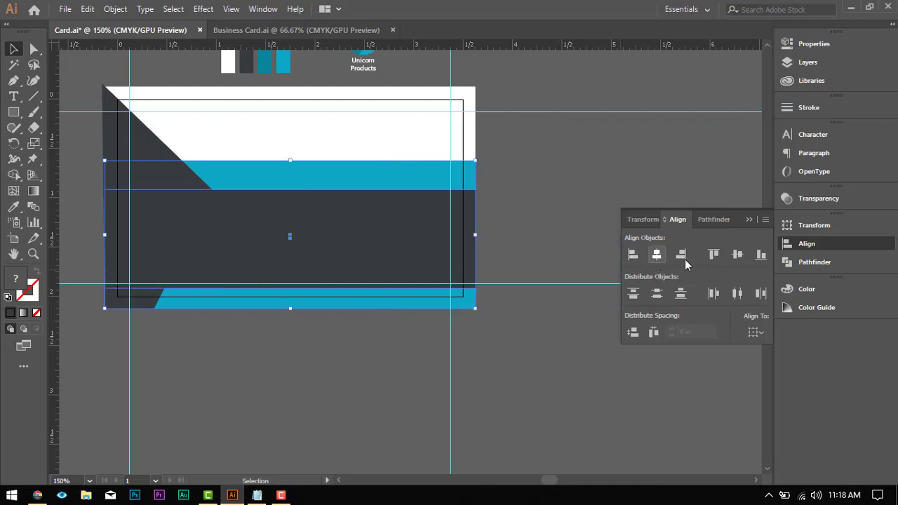
{"action": "left_click", "coordinate": [761, 255]}
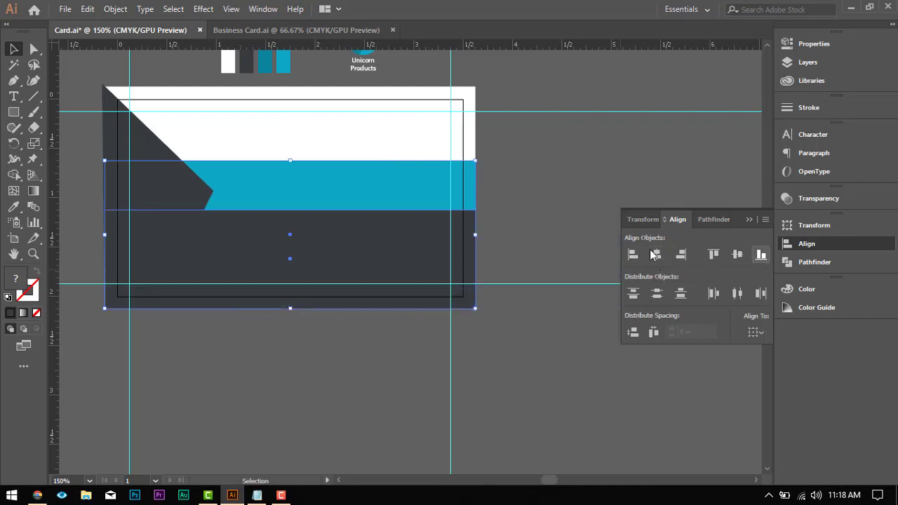
{"action": "left_click", "coordinate": [551, 185]}
Step: Extend the dark grey rectangle's top edge upward until it lines up with the tip of the pointed shape
{"action": "left_click", "coordinate": [271, 236]}
{"action": "left_click_drag", "start_coordinate": [290, 208], "coordinate": [289, 190]}
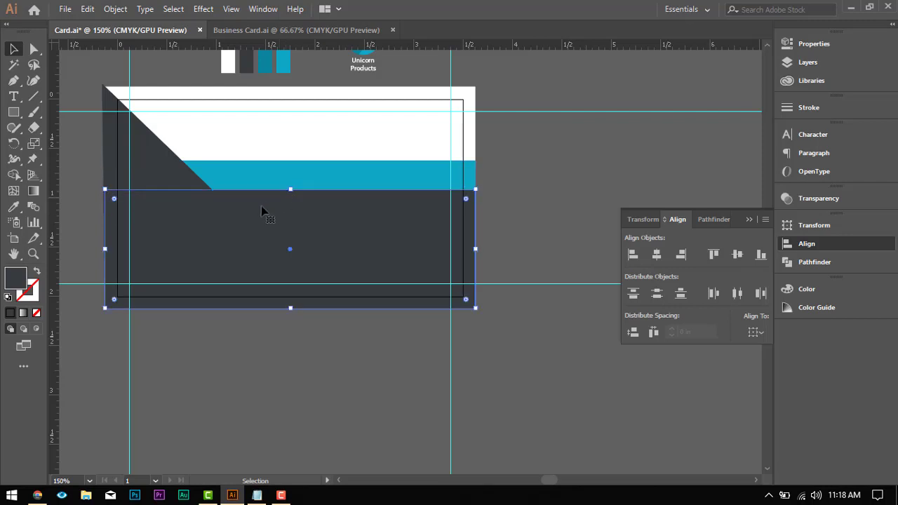
{"action": "scroll", "coordinate": [233, 207], "scroll_direction": "up", "scroll_amount": 1}
{"action": "left_click", "coordinate": [161, 166]}
{"action": "left_click", "coordinate": [283, 207]}
{"action": "scroll", "coordinate": [283, 204], "scroll_direction": "up", "scroll_amount": 1}
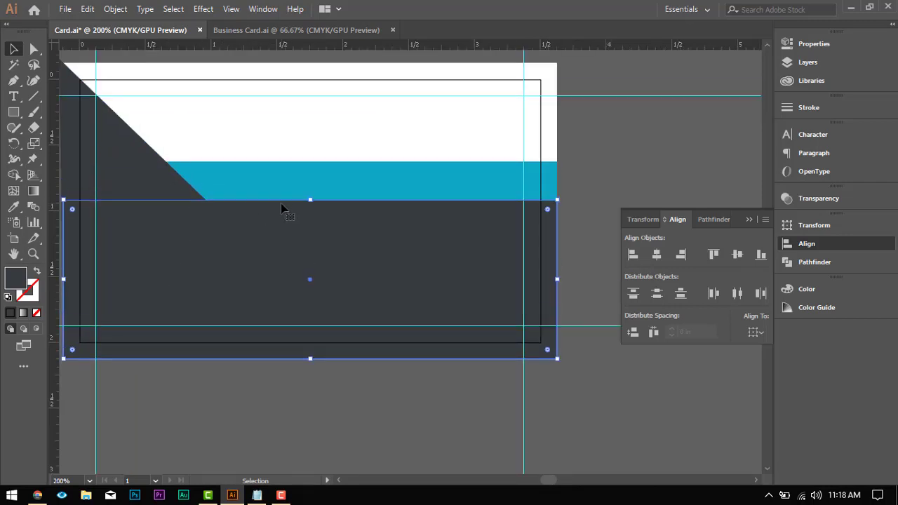
{"action": "scroll", "coordinate": [315, 202], "scroll_direction": "up", "scroll_amount": 1}
{"action": "left_click_drag", "start_coordinate": [340, 197], "coordinate": [341, 201]}
{"action": "scroll", "coordinate": [341, 202], "scroll_direction": "down", "scroll_amount": 3}
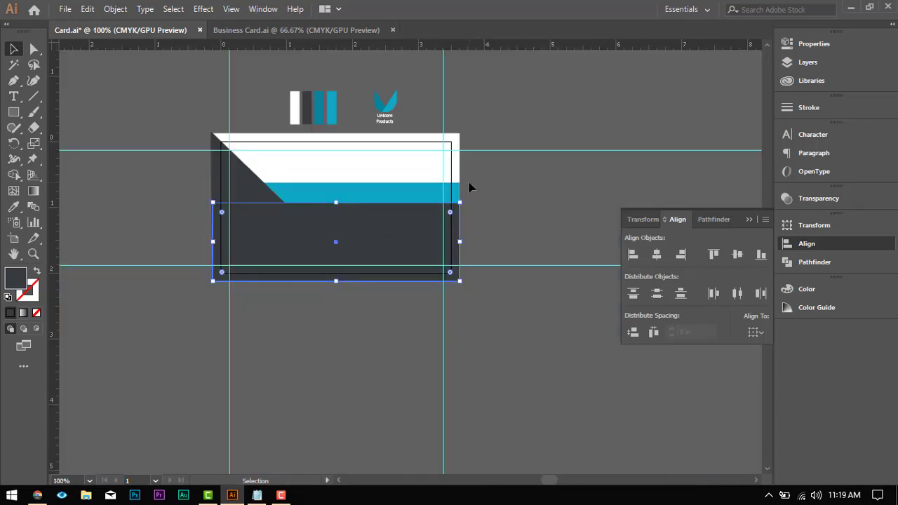
Step: Offset the pointed dark grey shape's path outward by 0.0694 in with mitered joins and a miter limit of 4
{"action": "scroll", "coordinate": [287, 251], "scroll_direction": "up", "scroll_amount": 1}
{"action": "left_click", "coordinate": [238, 160]}
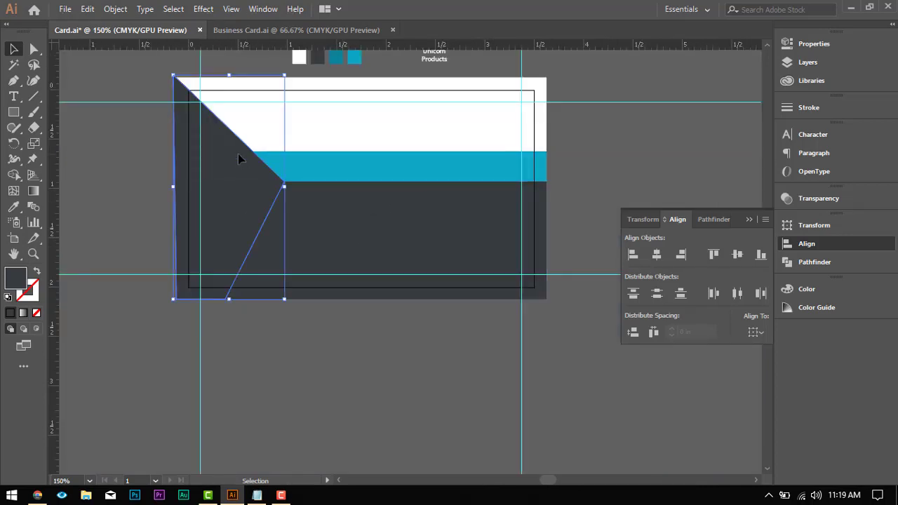
{"action": "left_click", "coordinate": [266, 196], "text": "shift"}
{"action": "left_click", "coordinate": [118, 9]}
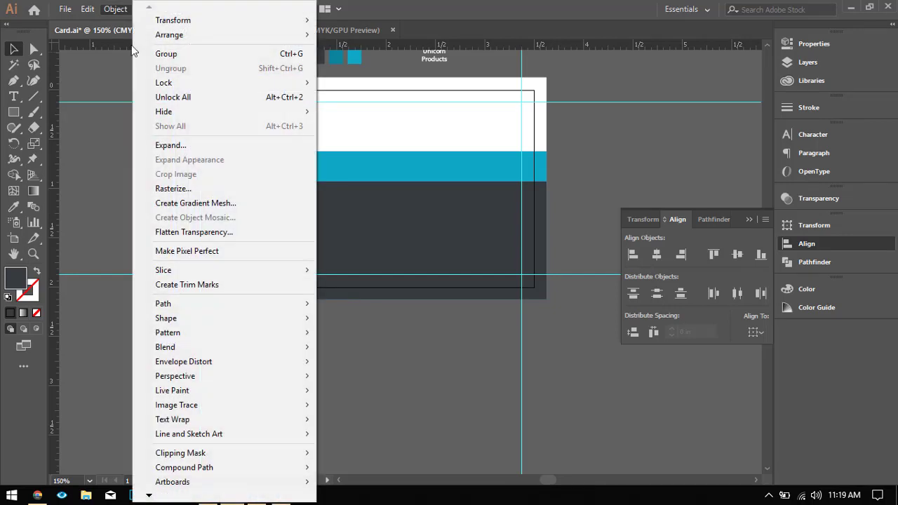
{"action": "mouse_move", "coordinate": [230, 306]}
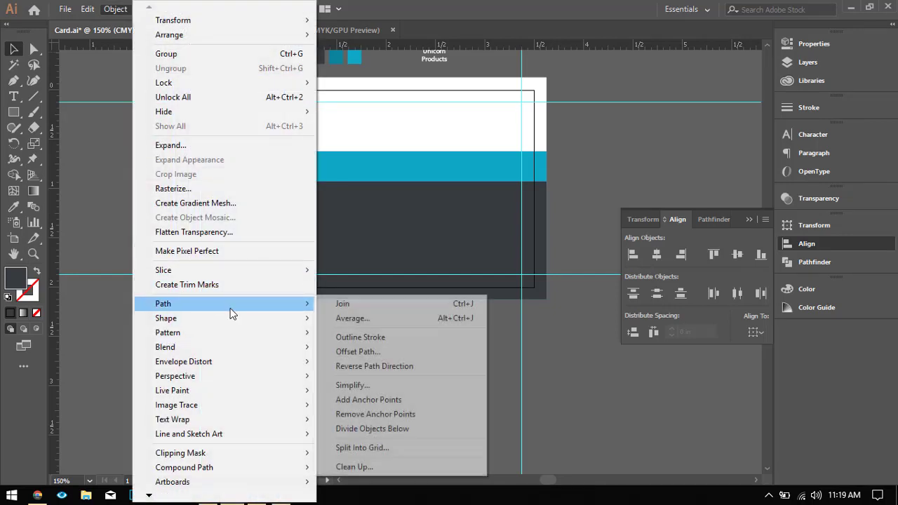
{"action": "left_click", "coordinate": [358, 351]}
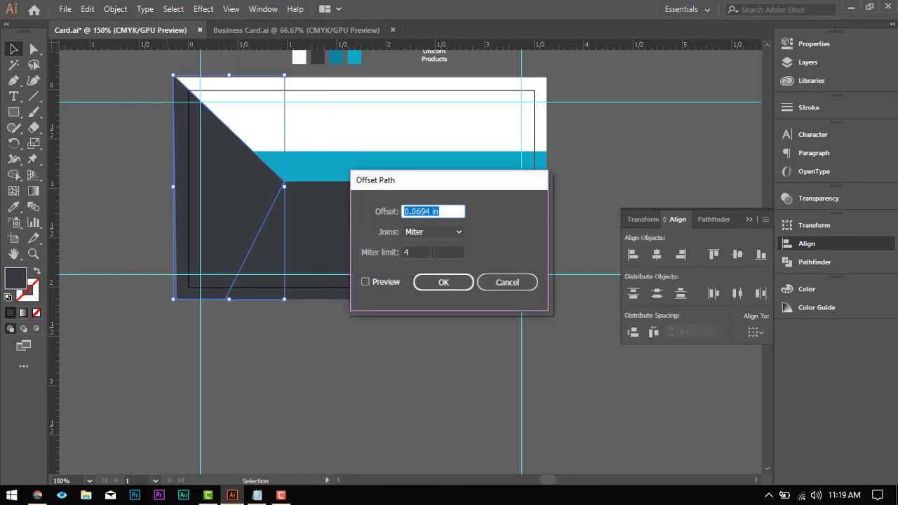
{"action": "type", "text": "5"}
{"action": "left_click", "coordinate": [384, 280]}
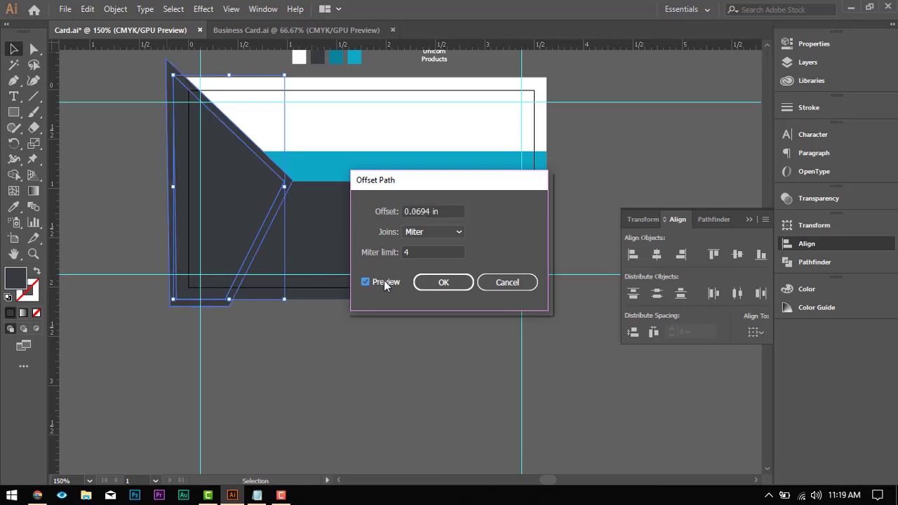
{"action": "left_click", "coordinate": [459, 283]}
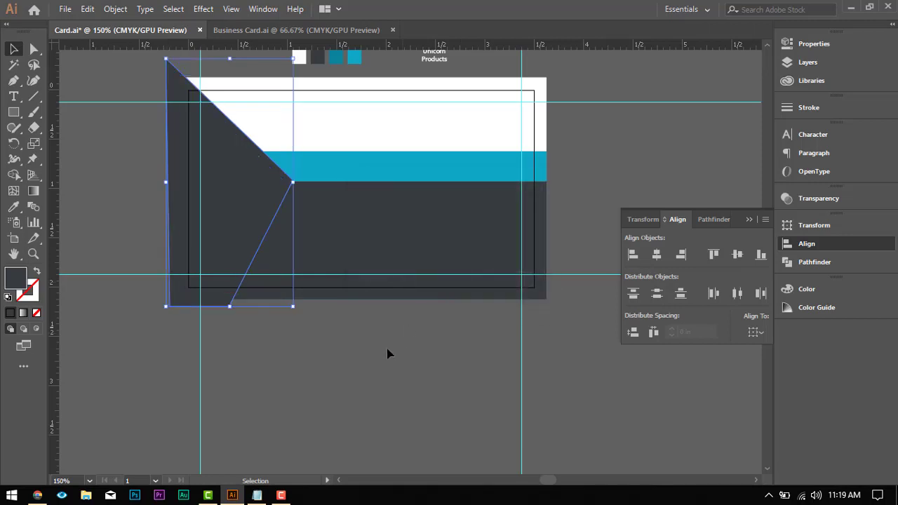
Step: Select the original pointed shape, its offset copy and the lower dark grey rectangle together
{"action": "left_click", "coordinate": [219, 218]}
{"action": "left_click", "coordinate": [236, 151]}
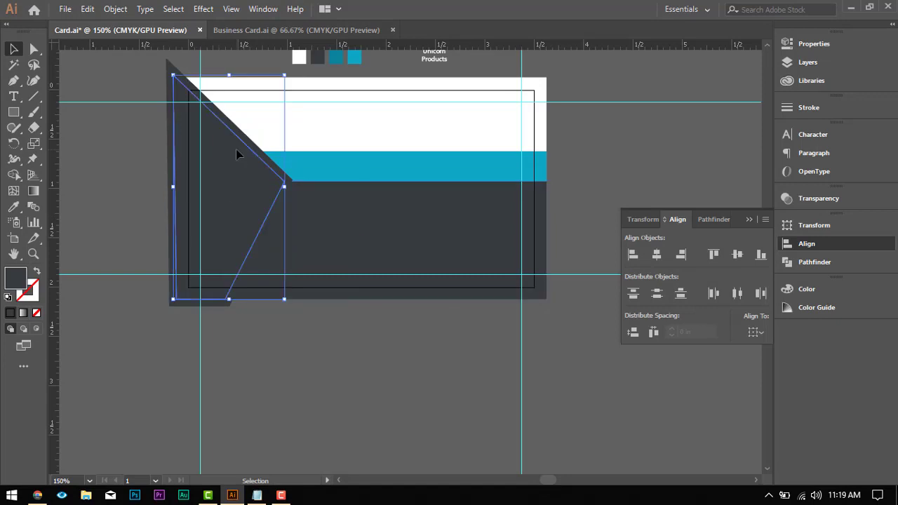
{"action": "left_click", "coordinate": [789, 62]}
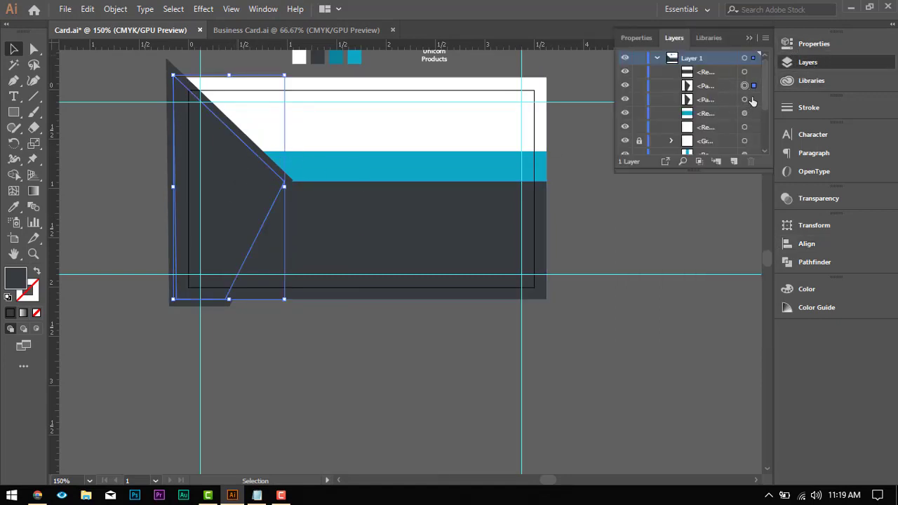
{"action": "left_click", "coordinate": [752, 100]}
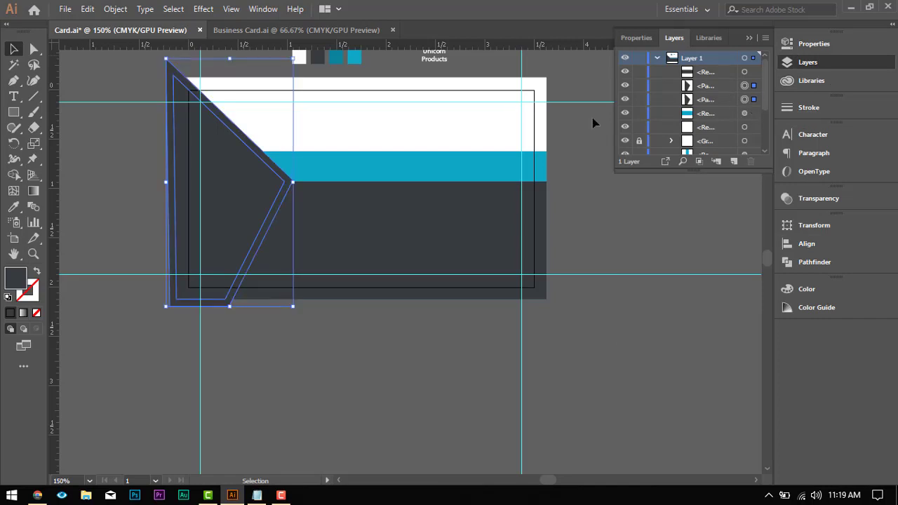
{"action": "left_click", "coordinate": [430, 199], "text": "shift"}
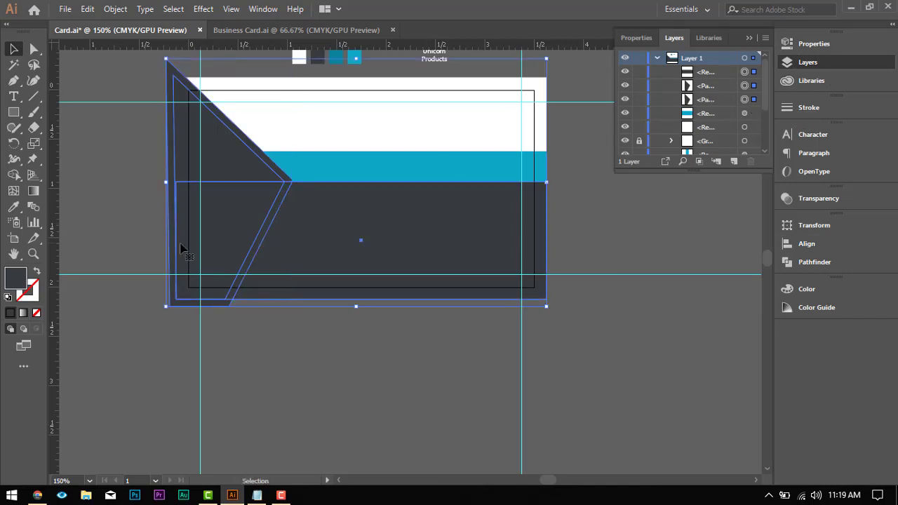
Step: Cut a thin diagonal blue gap between the dark shapes and remove the remaining offset border with Shape Builder, then deselect everything
{"action": "left_click", "coordinate": [14, 176]}
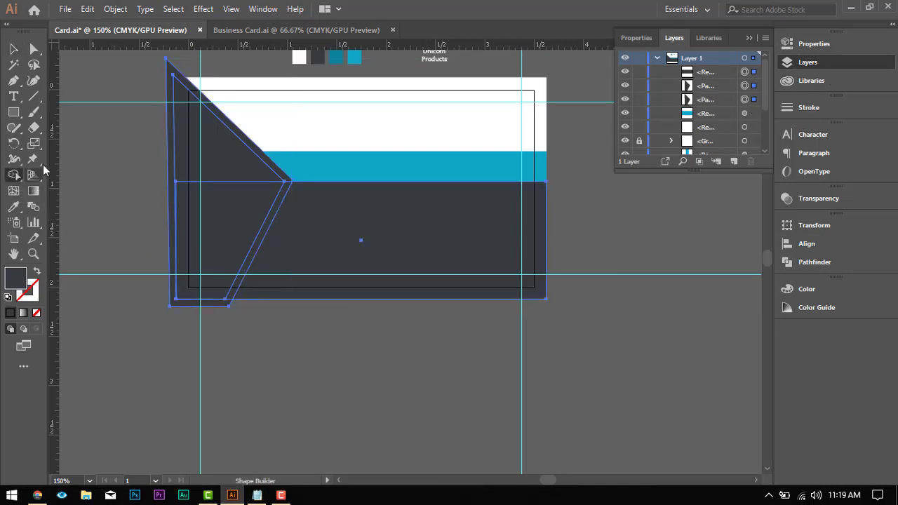
{"action": "left_click", "coordinate": [285, 193]}
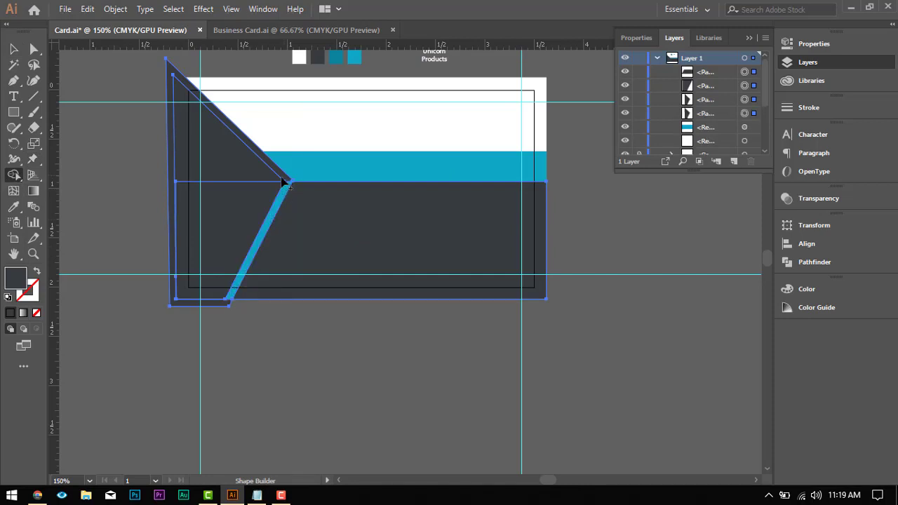
{"action": "left_click", "coordinate": [285, 178], "text": "alt"}
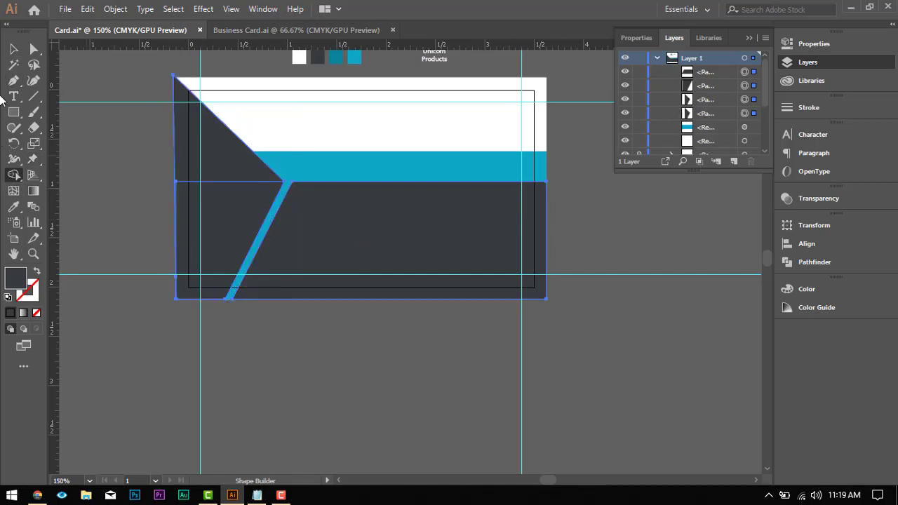
{"action": "left_click", "coordinate": [13, 48]}
{"action": "left_click", "coordinate": [337, 378]}
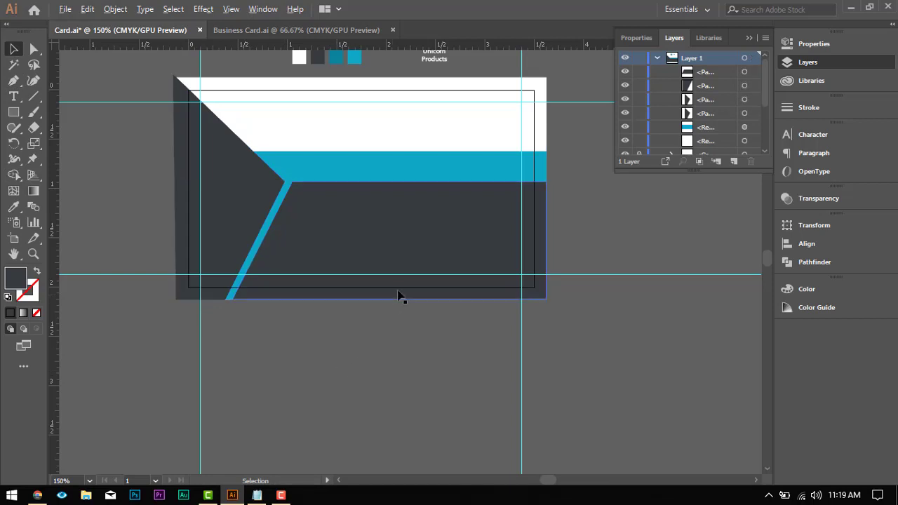
Step: Examine the card's overall layout and the diagonal gap between the dark shapes at different magnifications
{"action": "scroll", "coordinate": [402, 297], "scroll_direction": "down", "scroll_amount": 2}
{"action": "scroll", "coordinate": [451, 235], "scroll_direction": "up", "scroll_amount": 2}
{"action": "scroll", "coordinate": [442, 240], "scroll_direction": "down", "scroll_amount": 2}
{"action": "scroll", "coordinate": [337, 252], "scroll_direction": "down", "scroll_amount": 2}
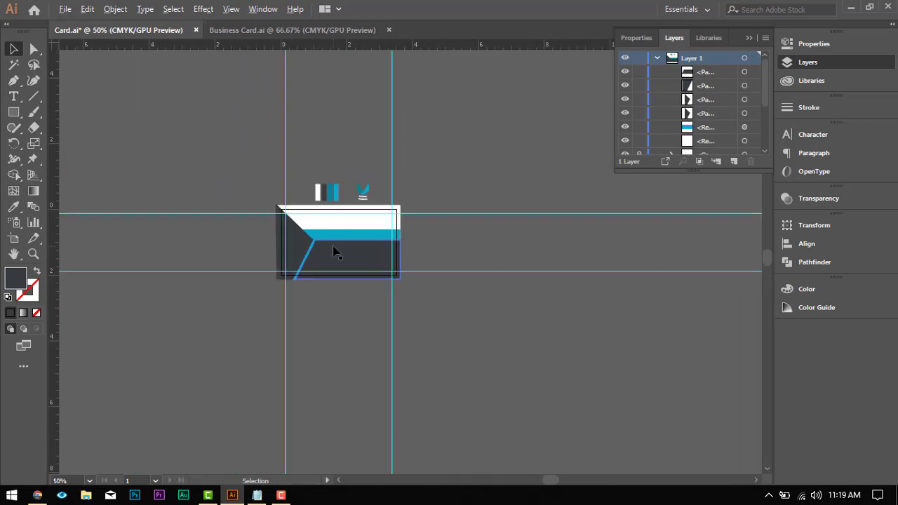
{"action": "scroll", "coordinate": [333, 254], "scroll_direction": "up", "scroll_amount": 2}
{"action": "scroll", "coordinate": [331, 250], "scroll_direction": "down", "scroll_amount": 3}
{"action": "scroll", "coordinate": [334, 234], "scroll_direction": "up", "scroll_amount": 1}
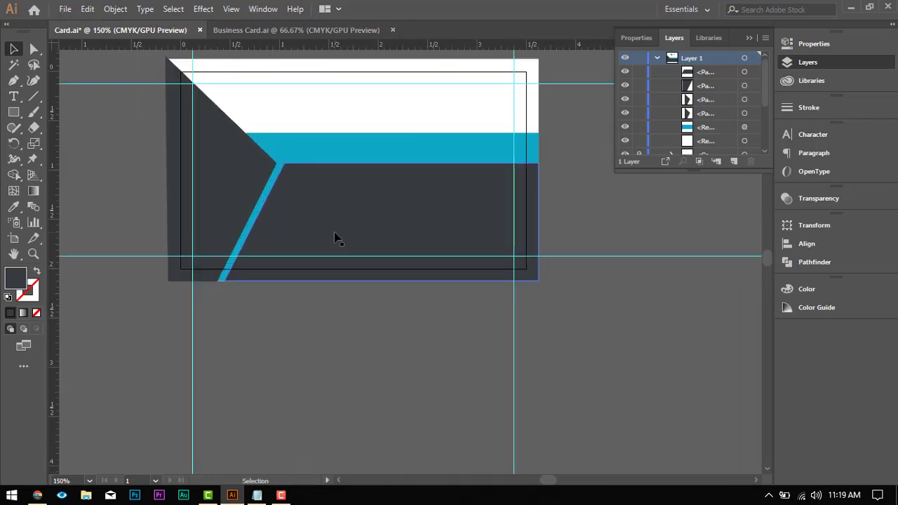
{"action": "scroll", "coordinate": [335, 235], "scroll_direction": "down", "scroll_amount": 1}
{"action": "scroll", "coordinate": [340, 215], "scroll_direction": "up", "scroll_amount": 3}
{"action": "scroll", "coordinate": [345, 220], "scroll_direction": "up", "scroll_amount": 1}
{"action": "scroll", "coordinate": [349, 226], "scroll_direction": "up", "scroll_amount": 1}
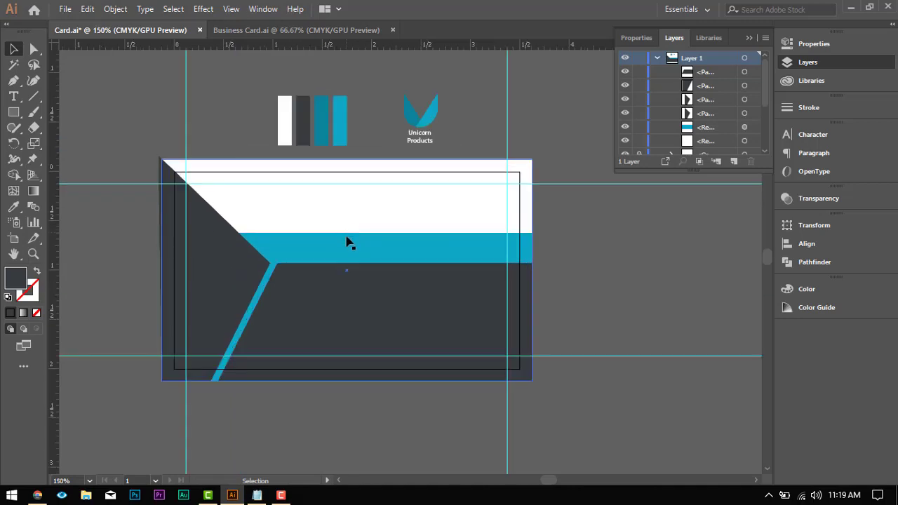
Step: Move the Unicorn Products logo and its text onto the pointed dark grey shape near its tip and bring them to the front
{"action": "left_click", "coordinate": [429, 140]}
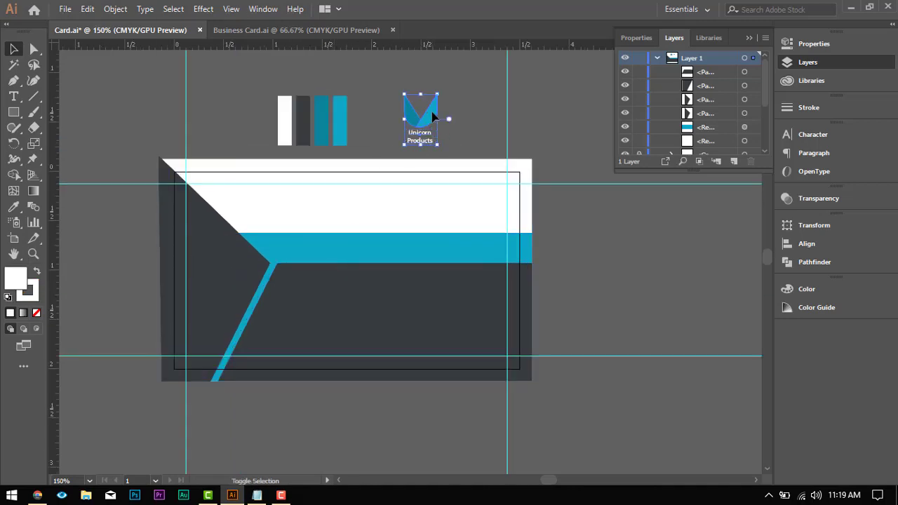
{"action": "left_click_drag", "start_coordinate": [418, 121], "coordinate": [236, 275]}
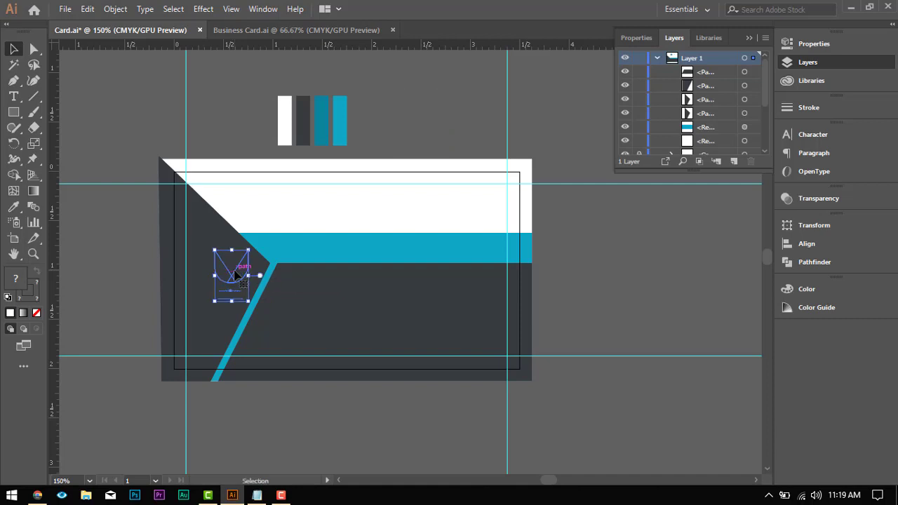
{"action": "right_click", "coordinate": [236, 275]}
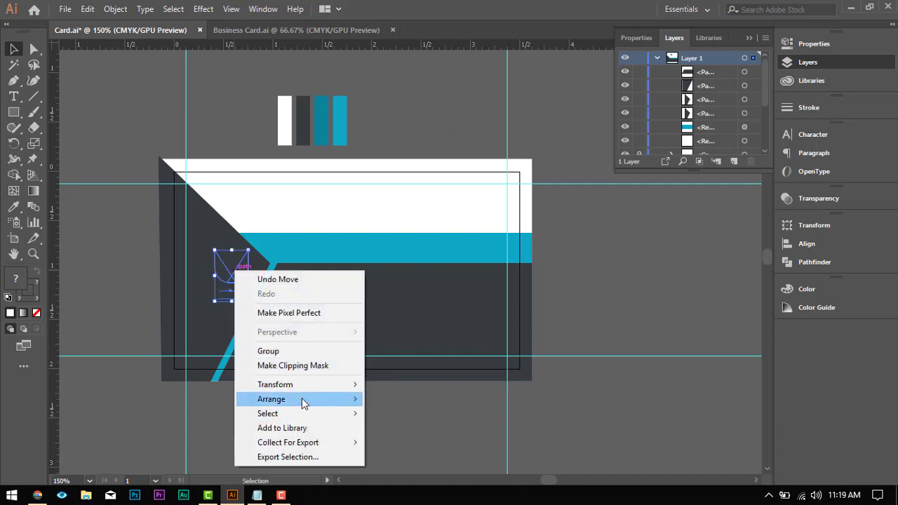
{"action": "mouse_move", "coordinate": [302, 397]}
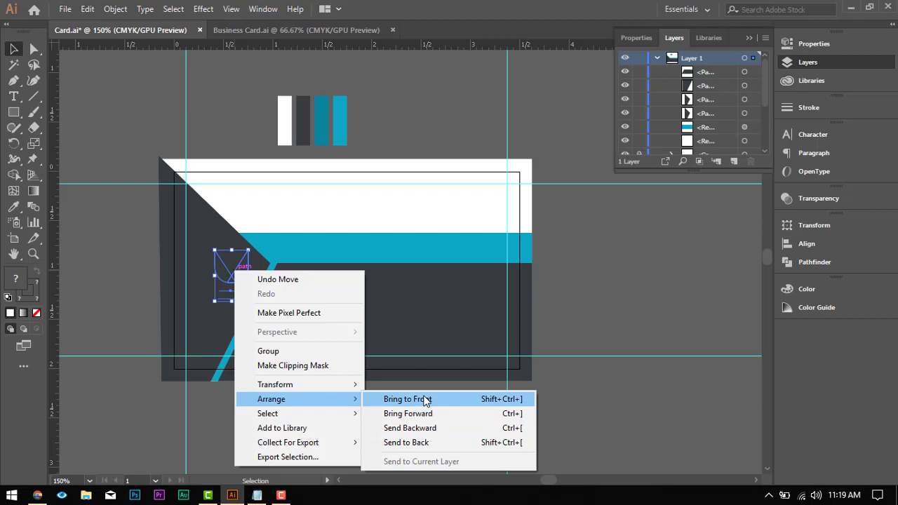
{"action": "left_click", "coordinate": [424, 399]}
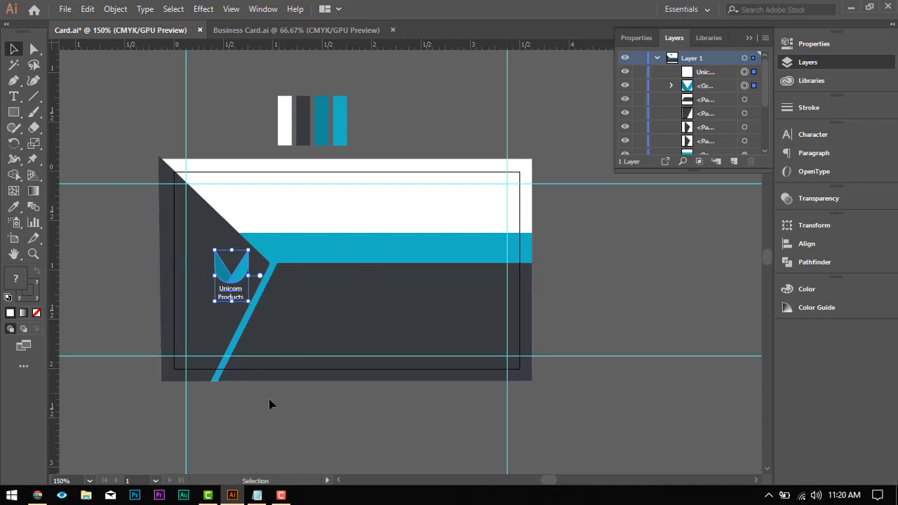
{"action": "left_click", "coordinate": [264, 421]}
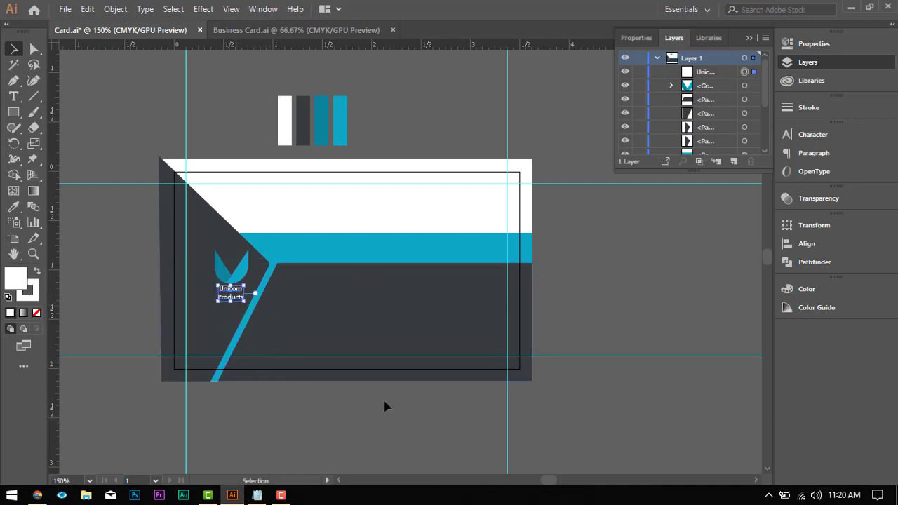
Step: Add a two-line text on the blue band with the cardholder's full name and the job title Managing Director
{"action": "key", "text": "space"}
{"action": "left_click_drag", "start_coordinate": [447, 290], "coordinate": [322, 297]}
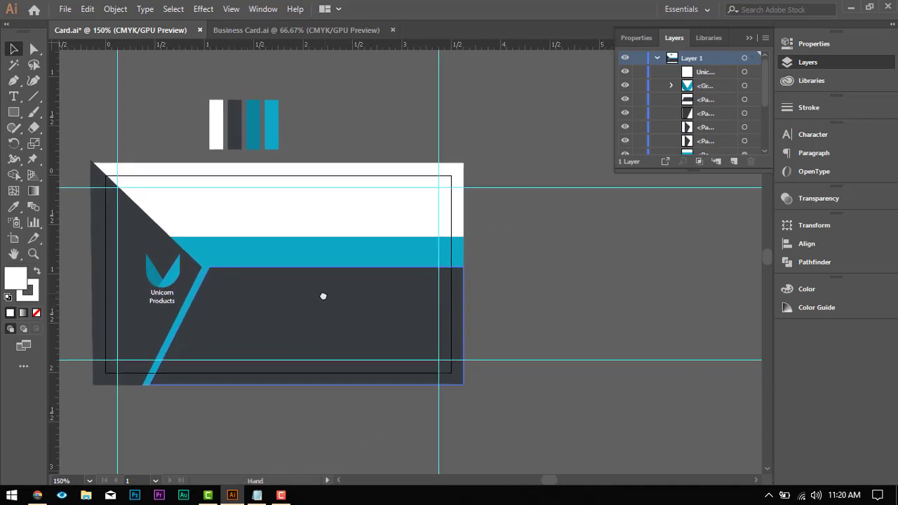
{"action": "left_click", "coordinate": [13, 96]}
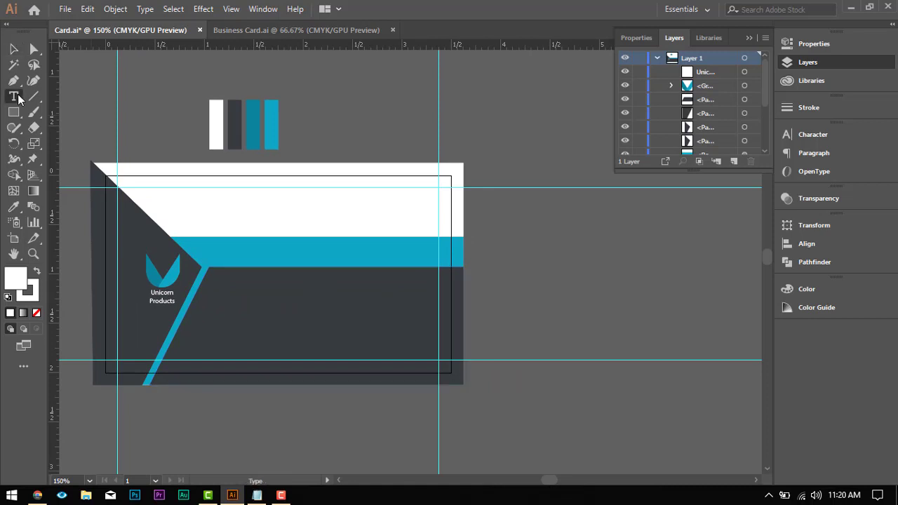
{"action": "left_click", "coordinate": [361, 254]}
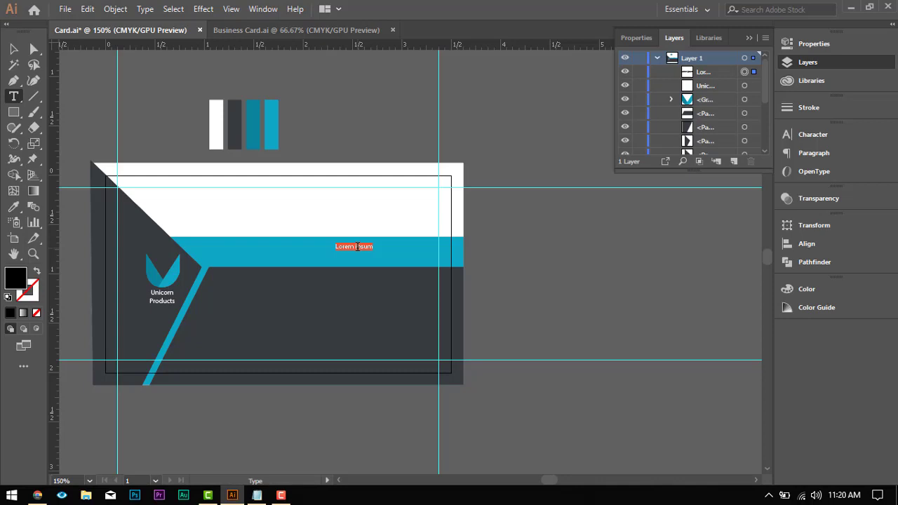
{"action": "type", "text": "Nikhil s"}
{"action": "key", "text": "BackSpace"}
{"action": "type", "text": "irector"}
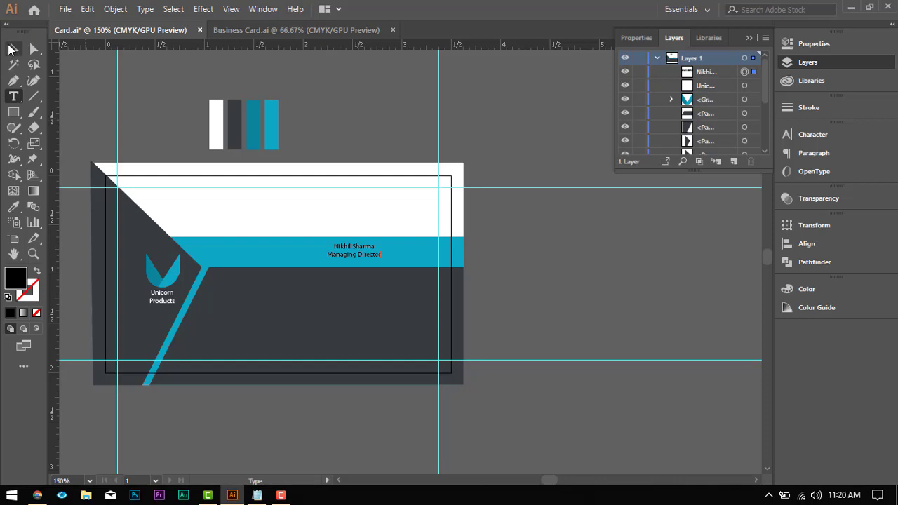
Step: Apply the white style of the Unicorn Products logo text to the name and title text with the Eyedropper
{"action": "left_click", "coordinate": [14, 48]}
{"action": "scroll", "coordinate": [237, 226], "scroll_direction": "down", "scroll_amount": 3}
{"action": "left_click", "coordinate": [13, 207]}
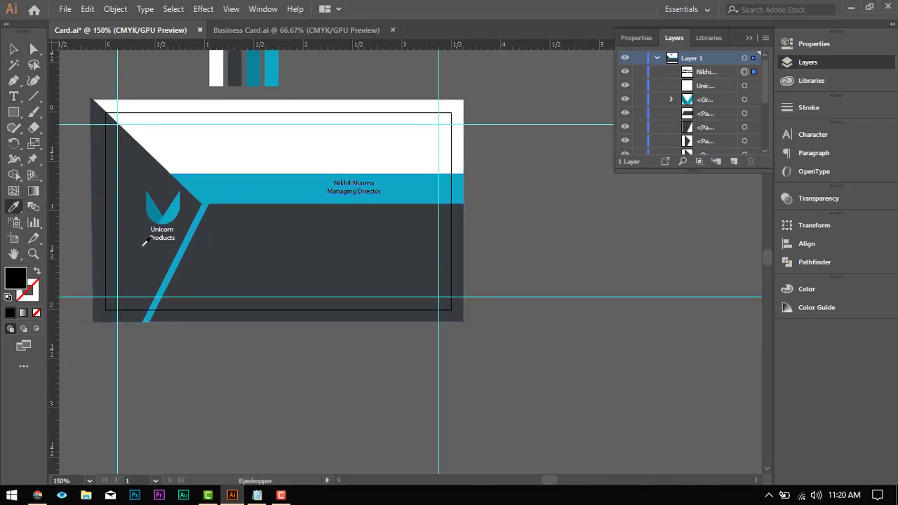
{"action": "left_click", "coordinate": [163, 225]}
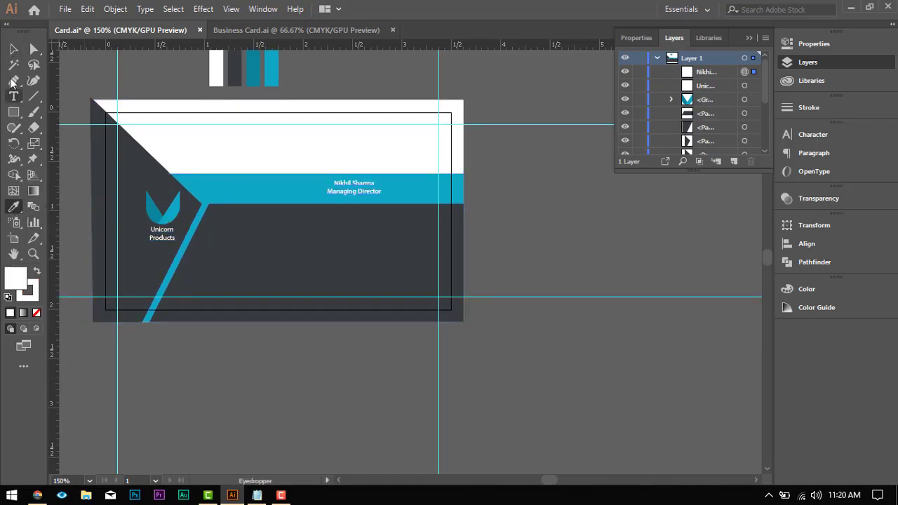
{"action": "left_click", "coordinate": [12, 49]}
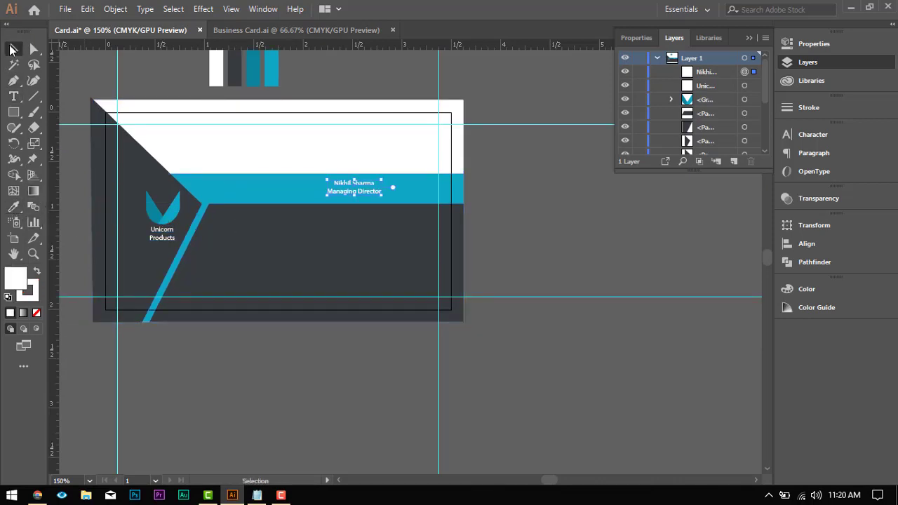
Step: Right-align the name and title text, move it on the blue band against the right safe-area guide, and deselect it
{"action": "left_click", "coordinate": [816, 153]}
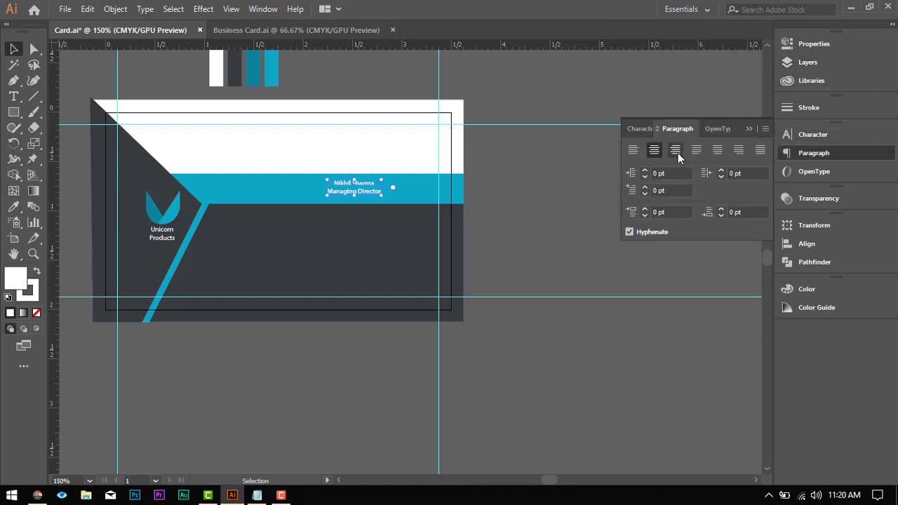
{"action": "left_click", "coordinate": [675, 150]}
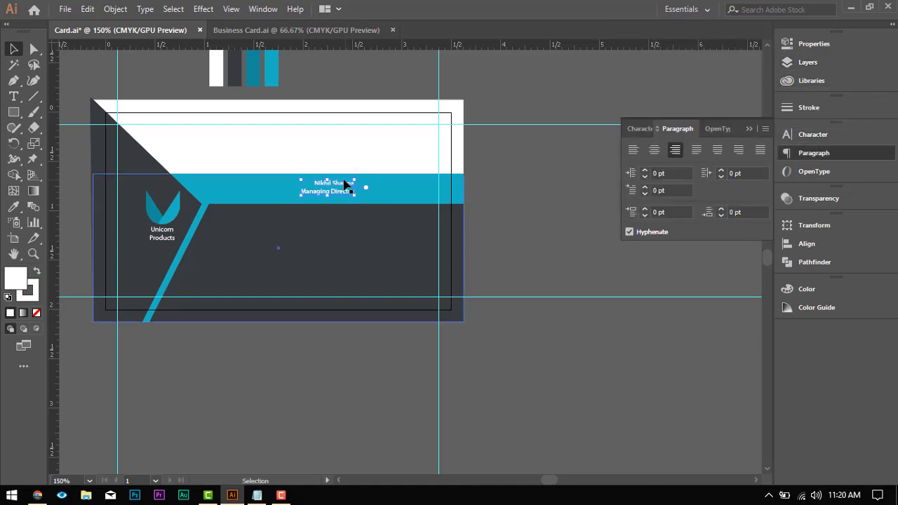
{"action": "left_click_drag", "start_coordinate": [353, 189], "coordinate": [437, 190]}
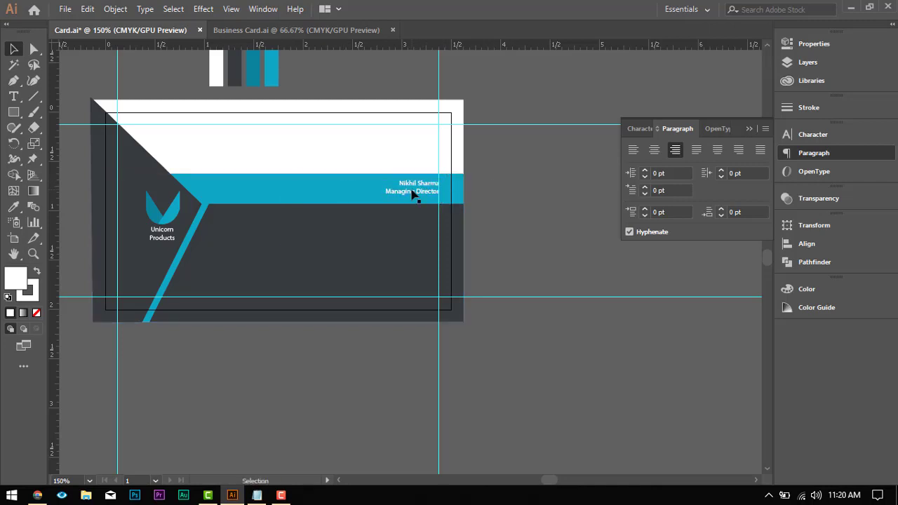
{"action": "left_click", "coordinate": [474, 187]}
Step: Draw a small white circle on the lower dark grey area beneath the blue band and deselect it
{"action": "scroll", "coordinate": [407, 211], "scroll_direction": "down", "scroll_amount": 3}
{"action": "scroll", "coordinate": [393, 204], "scroll_direction": "down", "scroll_amount": 2}
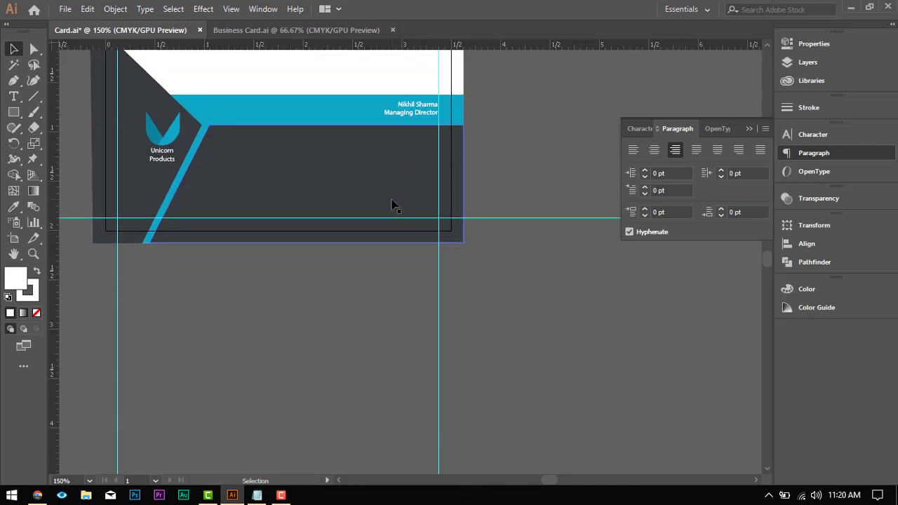
{"action": "scroll", "coordinate": [393, 205], "scroll_direction": "up", "scroll_amount": 5}
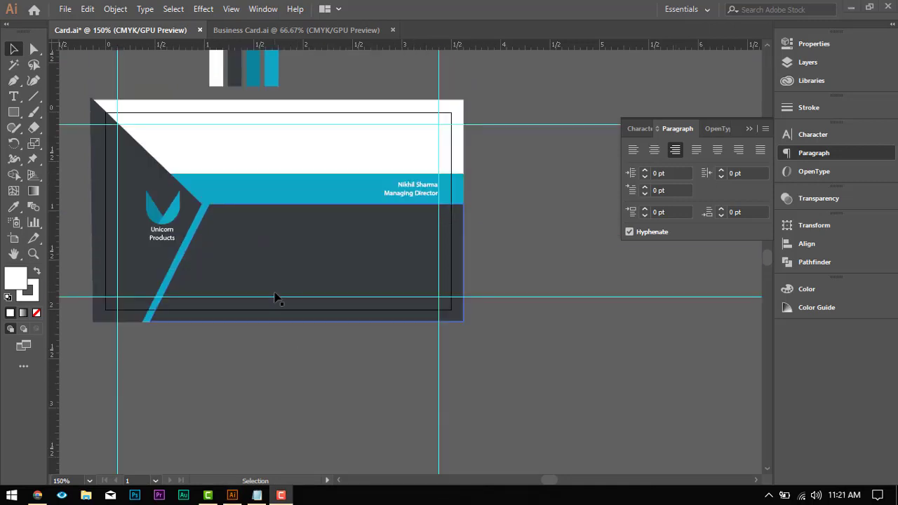
{"action": "scroll", "coordinate": [274, 297], "scroll_direction": "up", "scroll_amount": 3}
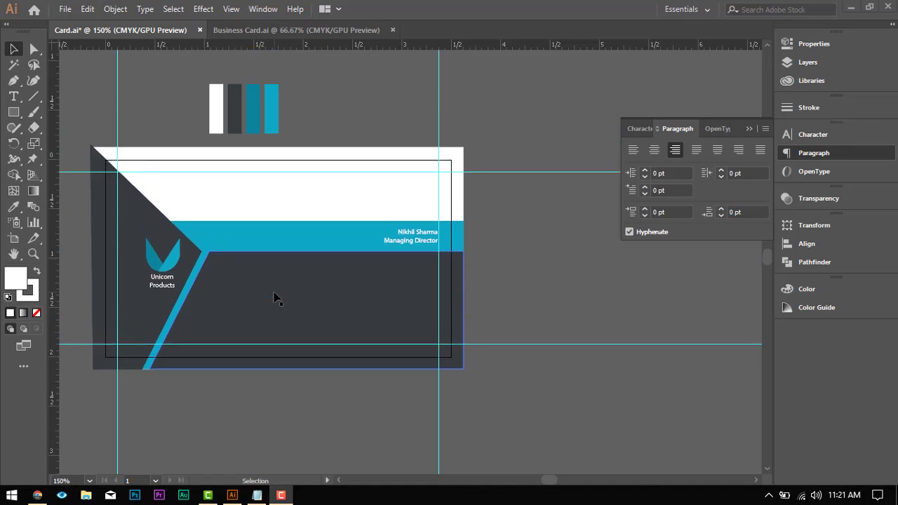
{"action": "scroll", "coordinate": [274, 297], "scroll_direction": "down", "scroll_amount": 2}
{"action": "scroll", "coordinate": [274, 297], "scroll_direction": "up", "scroll_amount": 1}
{"action": "scroll", "coordinate": [219, 264], "scroll_direction": "up", "scroll_amount": 1}
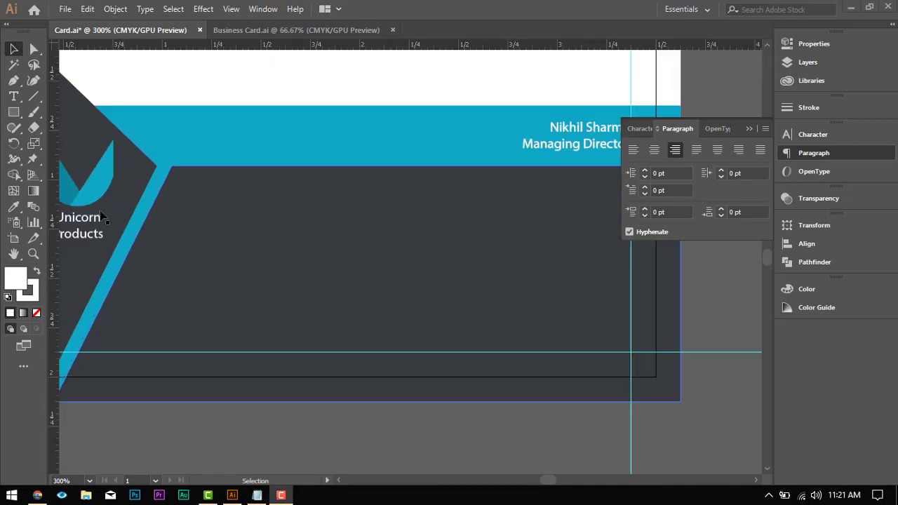
{"action": "left_click_drag", "start_coordinate": [14, 112], "coordinate": [65, 141]}
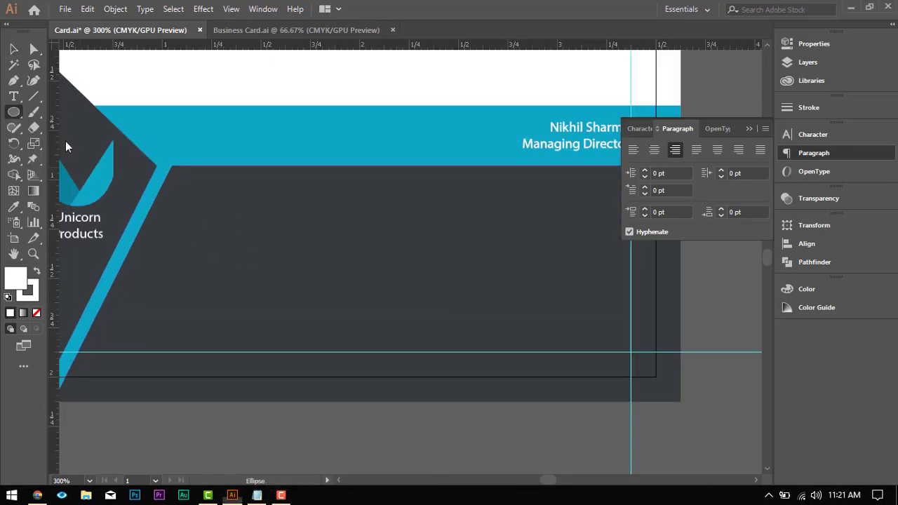
{"action": "left_click_drag", "start_coordinate": [294, 216], "coordinate": [311, 232]}
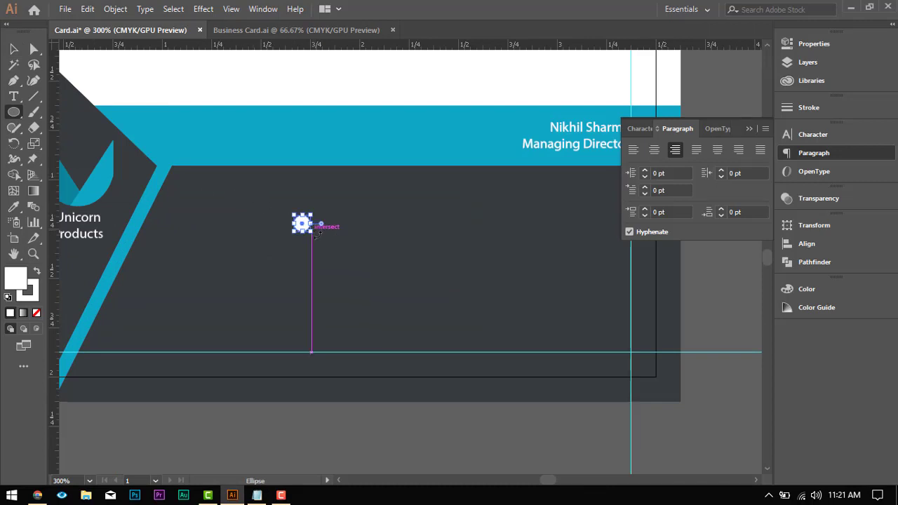
{"action": "left_click", "coordinate": [13, 49]}
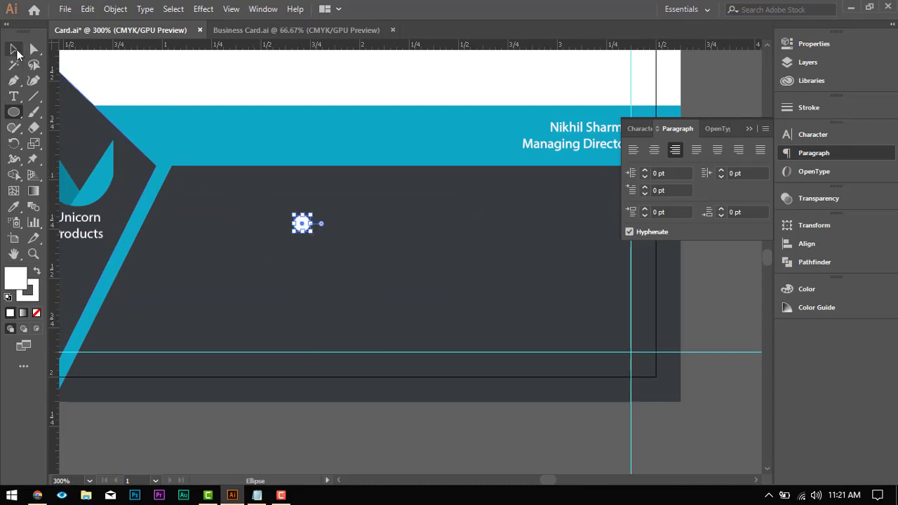
{"action": "left_click", "coordinate": [333, 448]}
Step: Add a separate text object containing the letter p beside the white circle
{"action": "scroll", "coordinate": [333, 281], "scroll_direction": "up", "scroll_amount": 2}
{"action": "scroll", "coordinate": [330, 290], "scroll_direction": "down", "scroll_amount": 1}
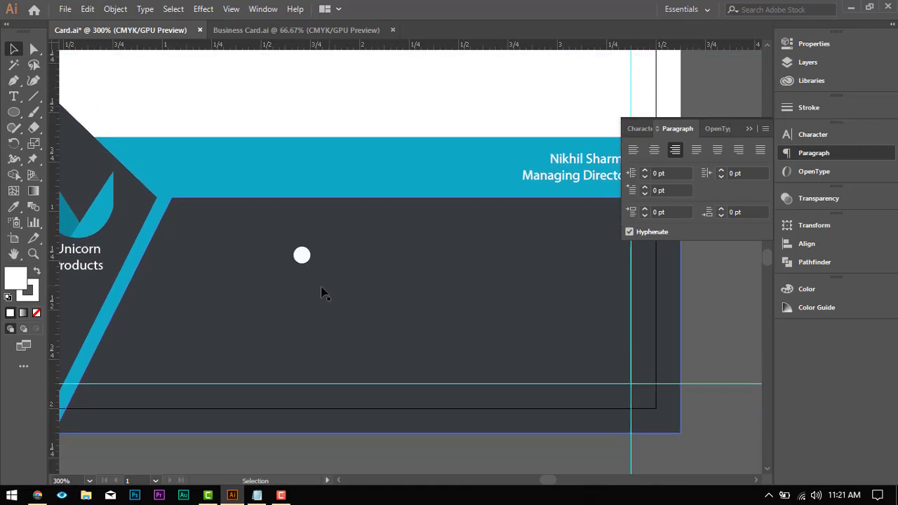
{"action": "left_click", "coordinate": [305, 257]}
{"action": "left_click", "coordinate": [13, 96]}
{"action": "left_click", "coordinate": [365, 246]}
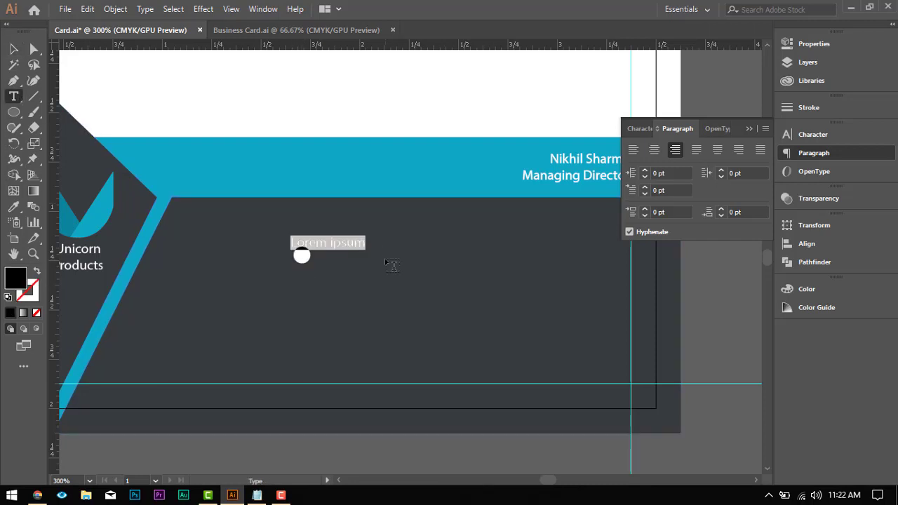
{"action": "type", "text": "P"}
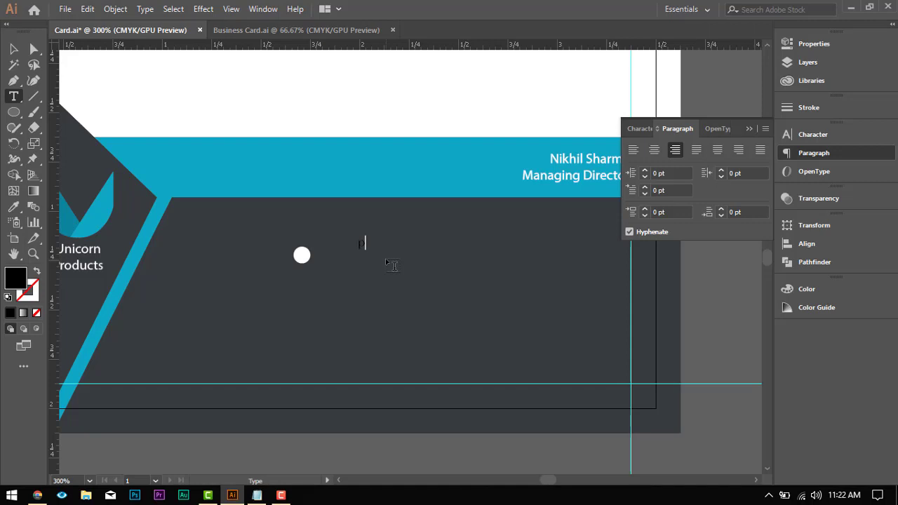
{"action": "left_click", "coordinate": [13, 47]}
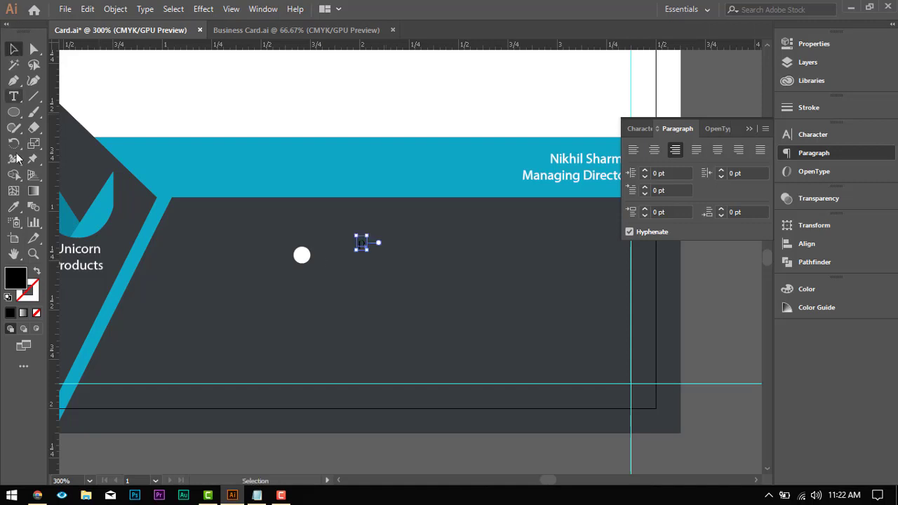
Step: Color the letter p with the card's dark grey using the Eyedropper and move it onto the white circle
{"action": "left_click", "coordinate": [13, 207]}
{"action": "left_click", "coordinate": [572, 168]}
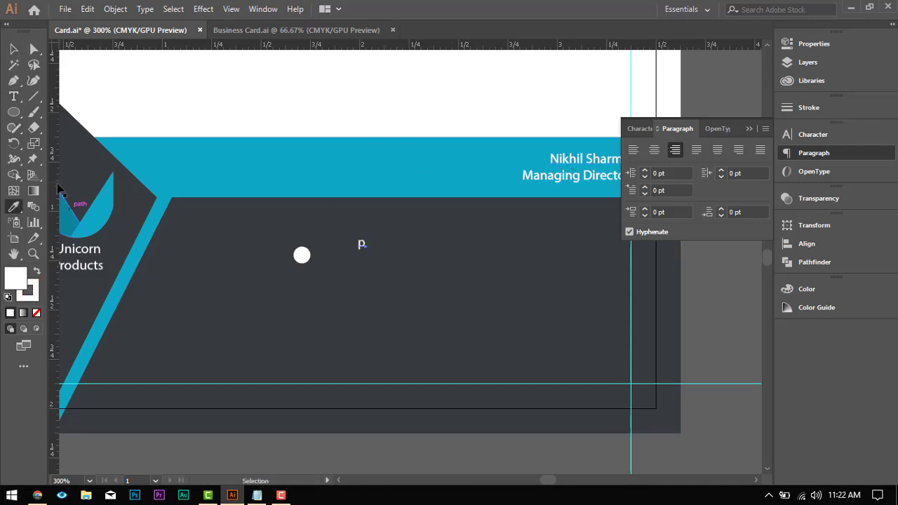
{"action": "left_click", "coordinate": [201, 258], "text": "ctrl"}
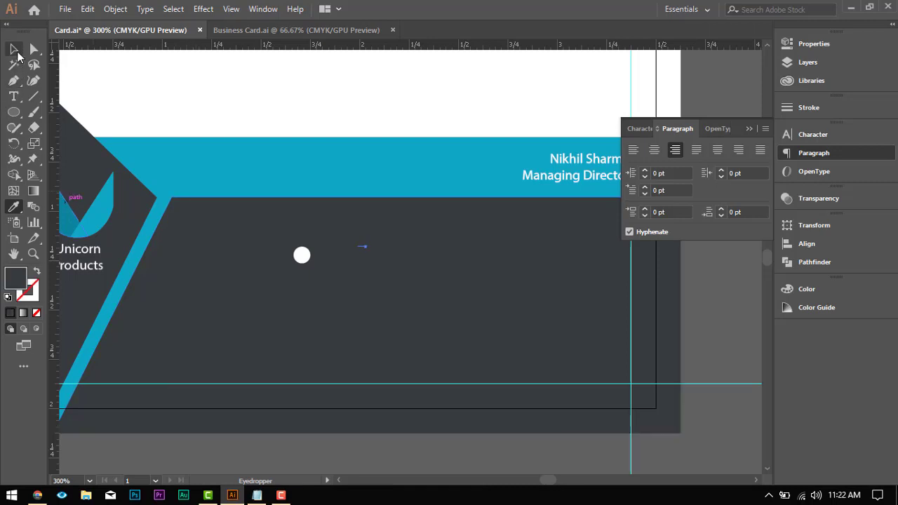
{"action": "key", "text": "v"}
{"action": "left_click", "coordinate": [361, 244]}
{"action": "left_click_drag", "start_coordinate": [372, 252], "coordinate": [302, 255]}
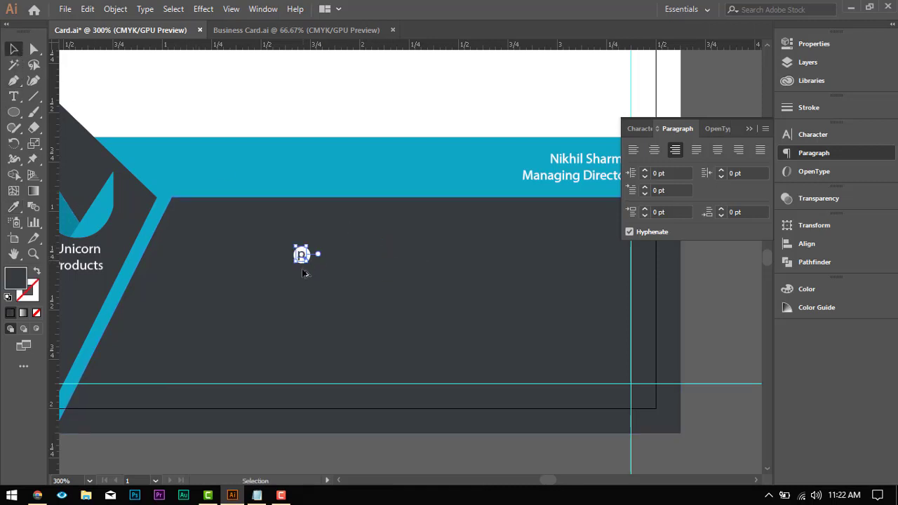
Step: Select the letter p together with the white circle and center them on each other horizontally and vertically
{"action": "scroll", "coordinate": [304, 269], "scroll_direction": "up", "scroll_amount": 4}
{"action": "left_click", "coordinate": [330, 219], "text": "shift"}
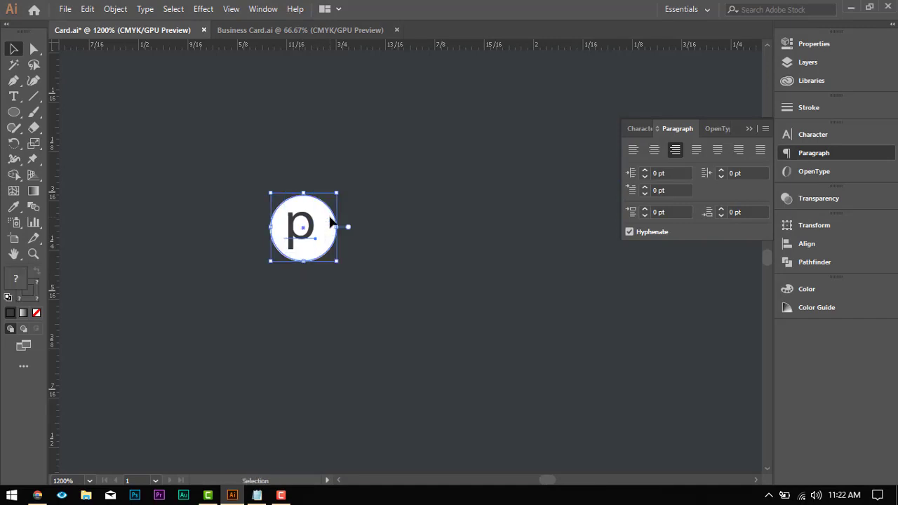
{"action": "left_click", "coordinate": [807, 243]}
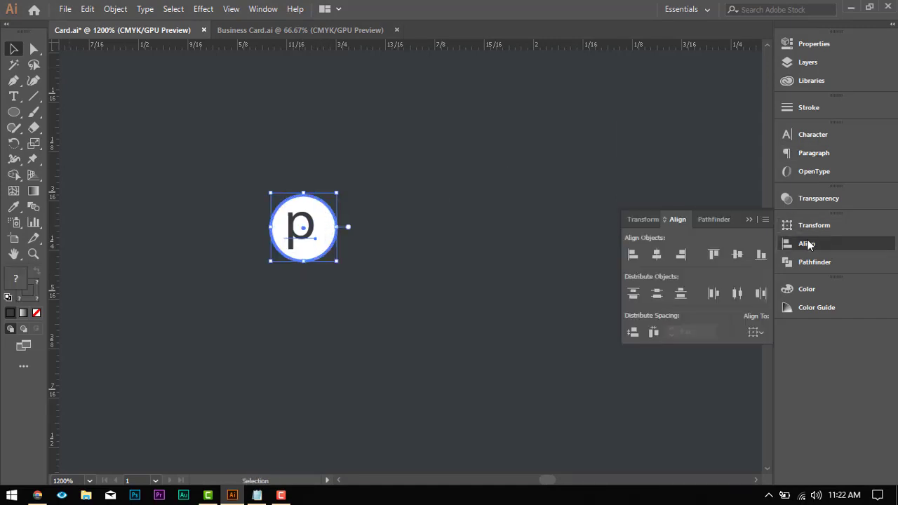
{"action": "left_click", "coordinate": [657, 254]}
{"action": "left_click", "coordinate": [737, 254]}
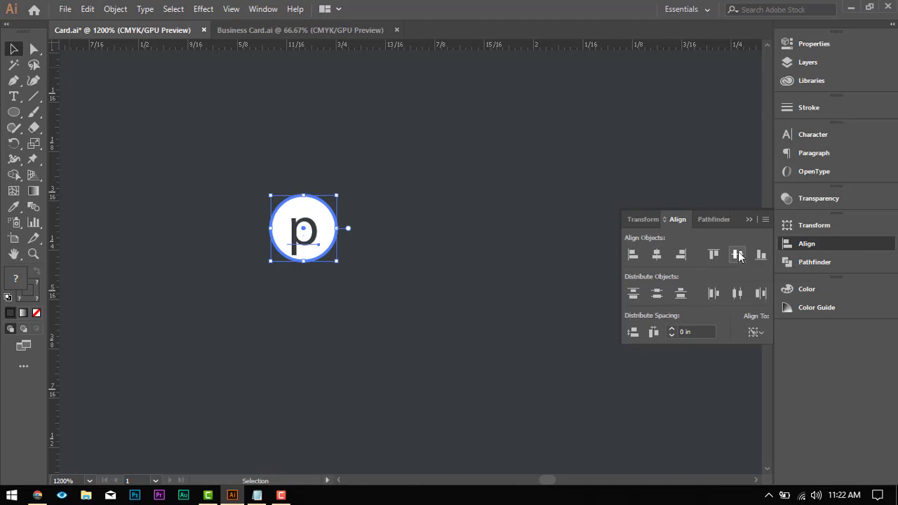
Step: Select the circle and its letter p together and place a copy of them directly below the original
{"action": "scroll", "coordinate": [365, 238], "scroll_direction": "down", "scroll_amount": 4}
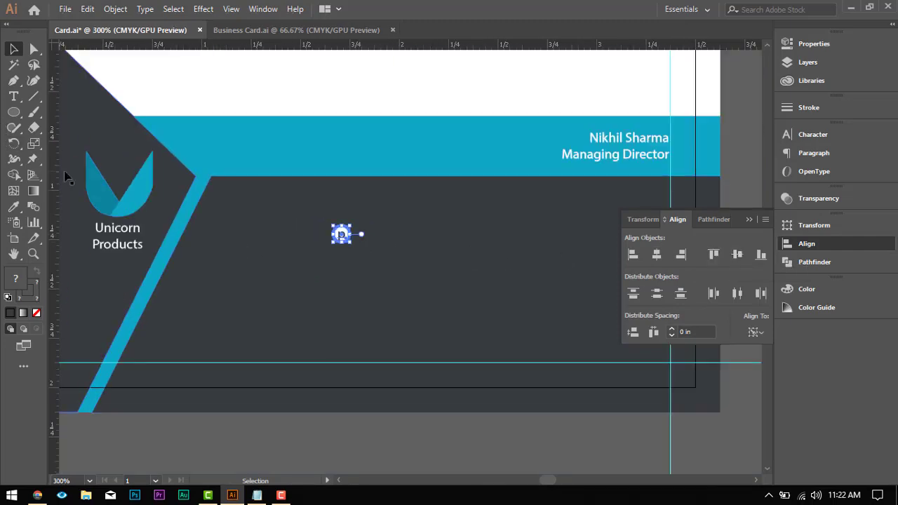
{"action": "scroll", "coordinate": [385, 259], "scroll_direction": "up", "scroll_amount": 2}
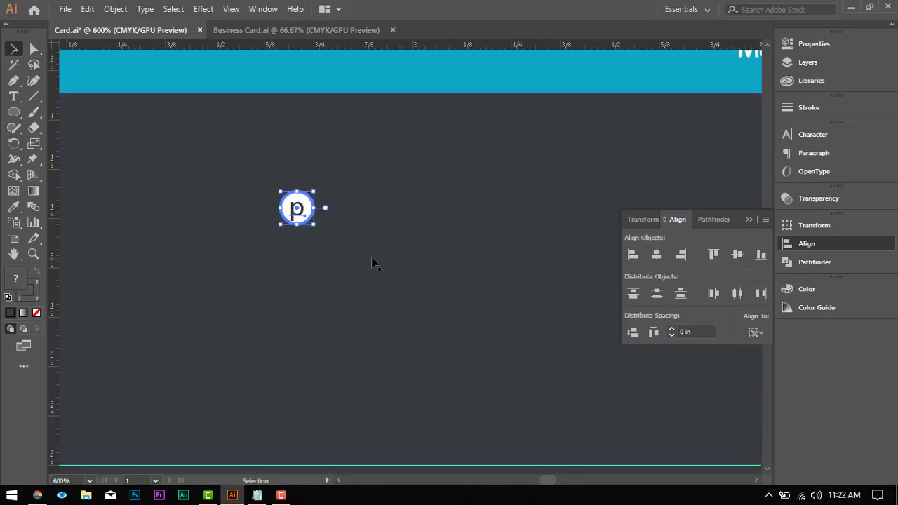
{"action": "scroll", "coordinate": [299, 231], "scroll_direction": "down", "scroll_amount": 1}
{"action": "left_click", "coordinate": [300, 231]}
{"action": "left_click", "coordinate": [297, 178]}
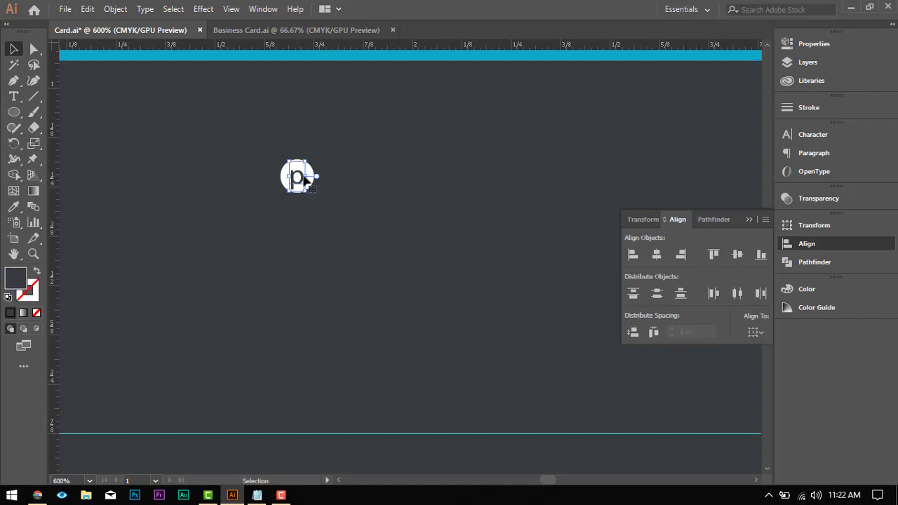
{"action": "scroll", "coordinate": [312, 169], "scroll_direction": "up", "scroll_amount": 3}
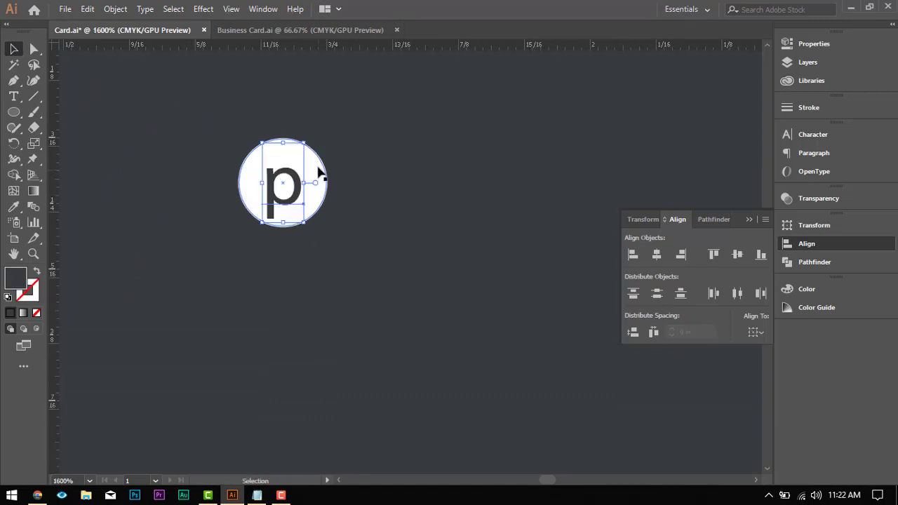
{"action": "left_click", "coordinate": [320, 171], "text": "shift"}
{"action": "scroll", "coordinate": [313, 179], "scroll_direction": "down", "scroll_amount": 2}
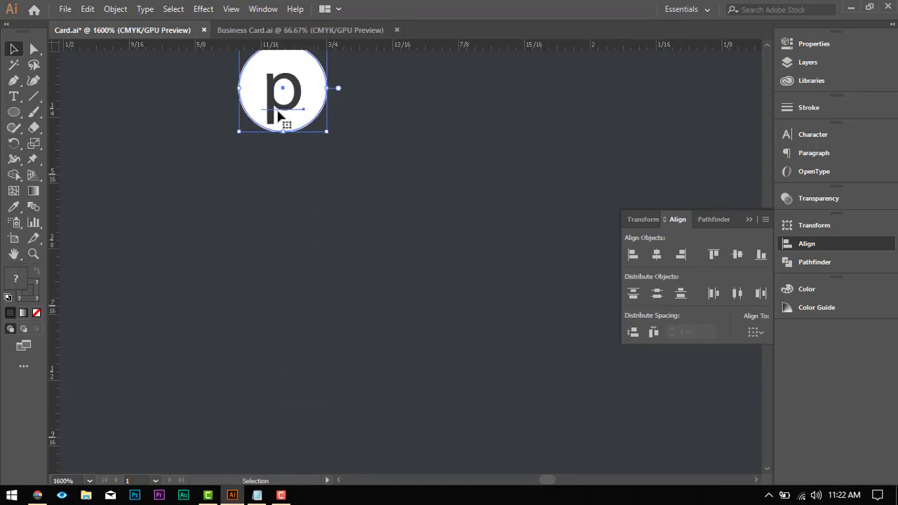
{"action": "left_click_drag", "start_coordinate": [287, 120], "coordinate": [286, 285]}
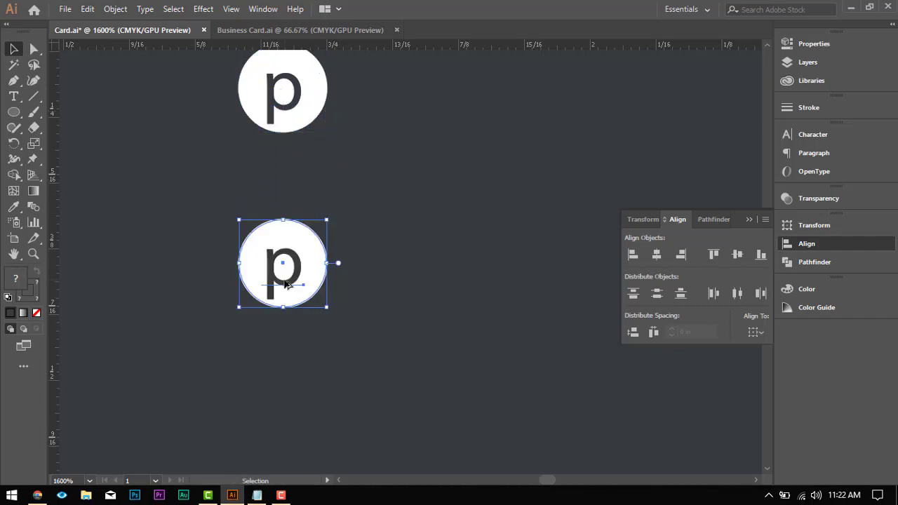
{"action": "scroll", "coordinate": [287, 282], "scroll_direction": "down", "scroll_amount": 4}
{"action": "scroll", "coordinate": [286, 284], "scroll_direction": "up", "scroll_amount": 3}
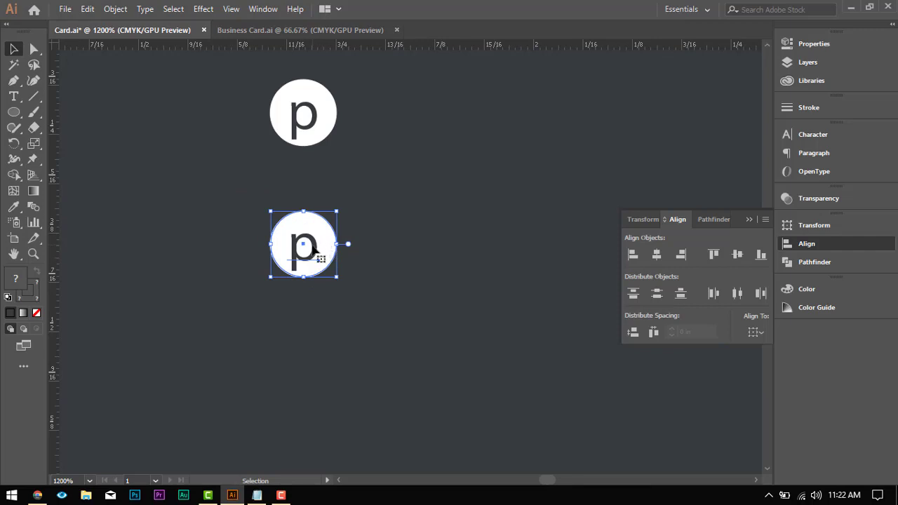
Step: Place two more copies of the circle with its letter p below the existing two at equal spacing, making a column of four
{"action": "left_click_drag", "start_coordinate": [313, 247], "coordinate": [316, 381]}
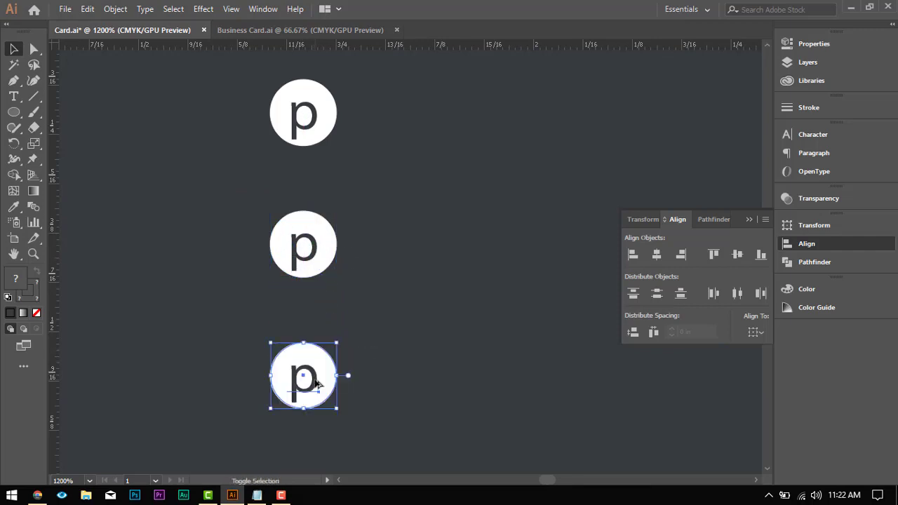
{"action": "scroll", "coordinate": [316, 381], "scroll_direction": "down", "scroll_amount": 3}
{"action": "left_click_drag", "start_coordinate": [300, 299], "coordinate": [300, 430]}
{"action": "scroll", "coordinate": [334, 278], "scroll_direction": "up", "scroll_amount": 5}
{"action": "scroll", "coordinate": [262, 226], "scroll_direction": "down", "scroll_amount": 3}
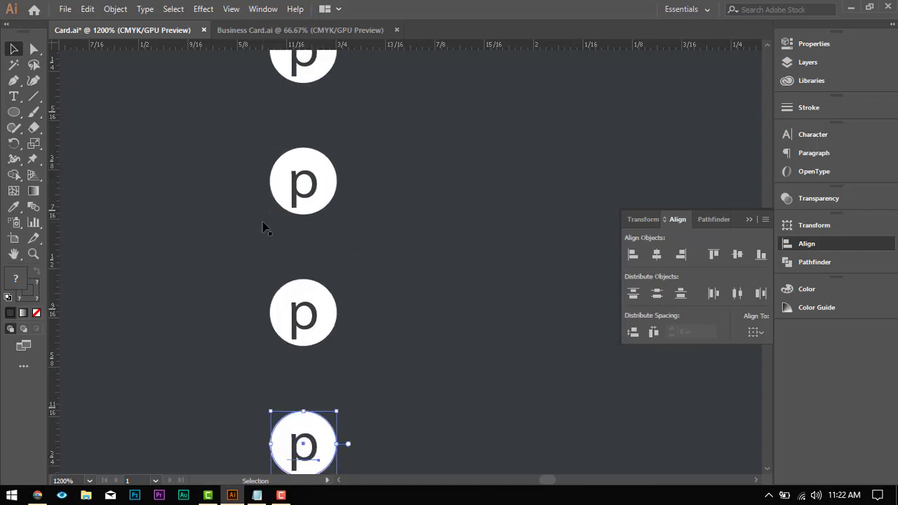
Step: Change the letters in the second, third and fourth circles to e, a and w
{"action": "key", "text": "super"}
{"action": "scroll", "coordinate": [356, 111], "scroll_direction": "down", "scroll_amount": 4}
{"action": "scroll", "coordinate": [355, 112], "scroll_direction": "up", "scroll_amount": 2}
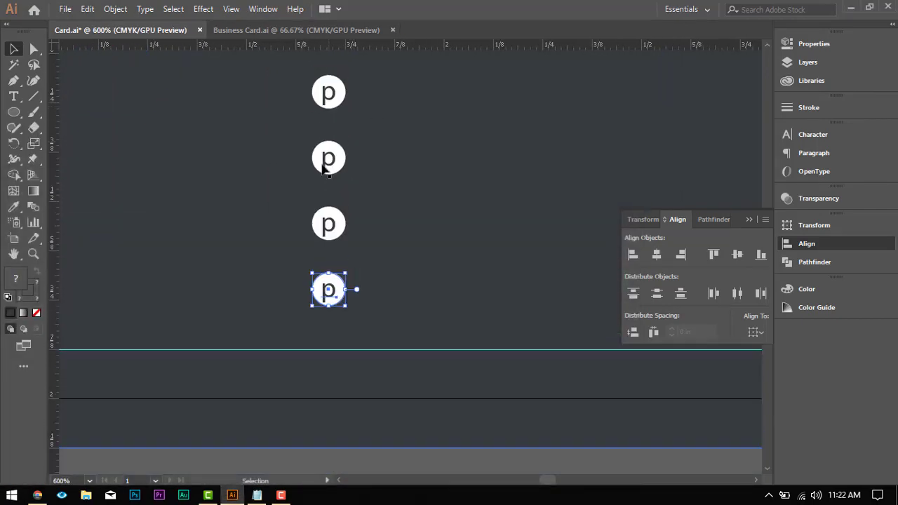
{"action": "left_click", "coordinate": [13, 96]}
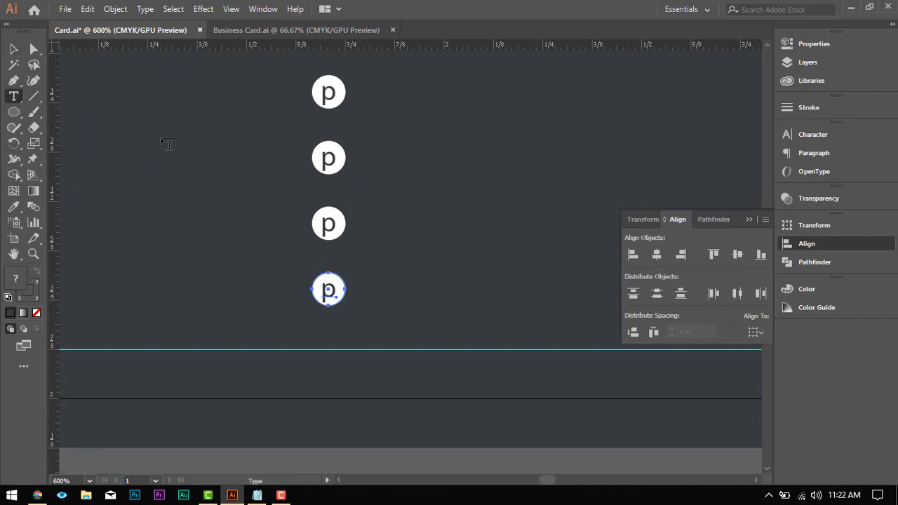
{"action": "double_click", "coordinate": [332, 158]}
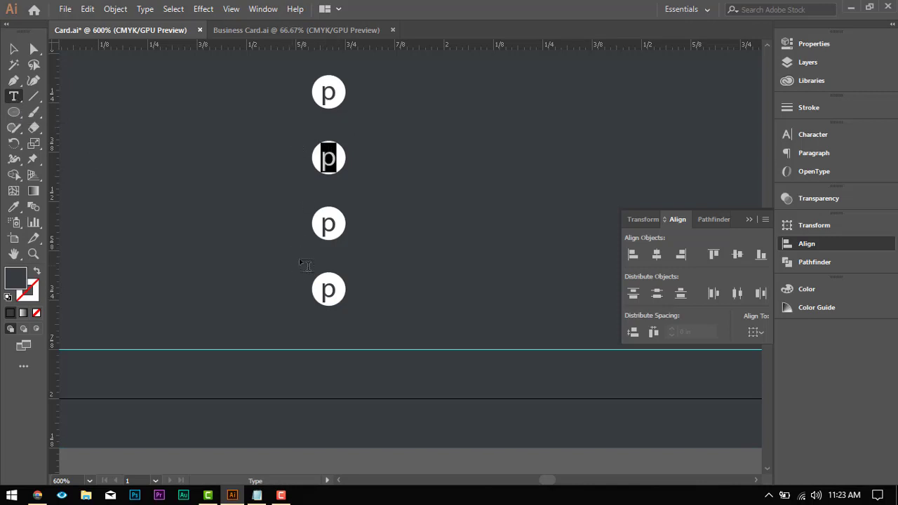
{"action": "type", "text": "e"}
{"action": "left_click_drag", "start_coordinate": [333, 226], "coordinate": [323, 223]}
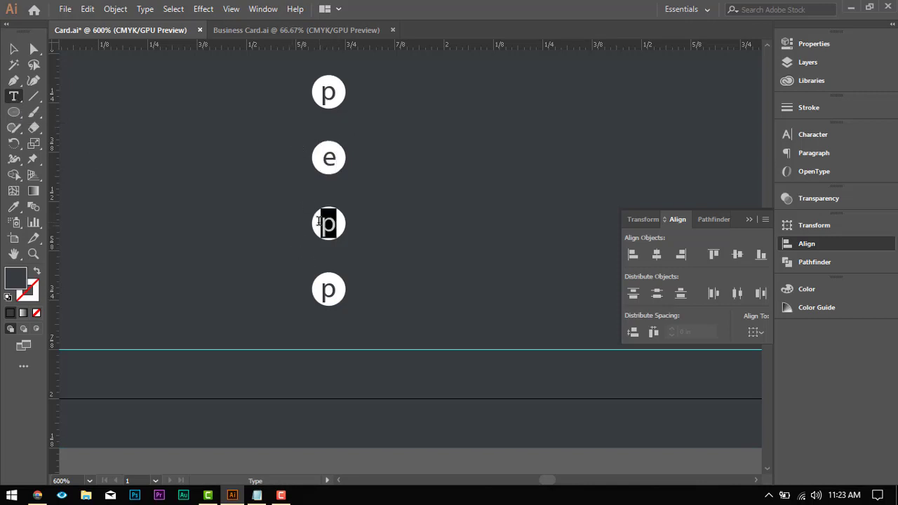
{"action": "type", "text": "a"}
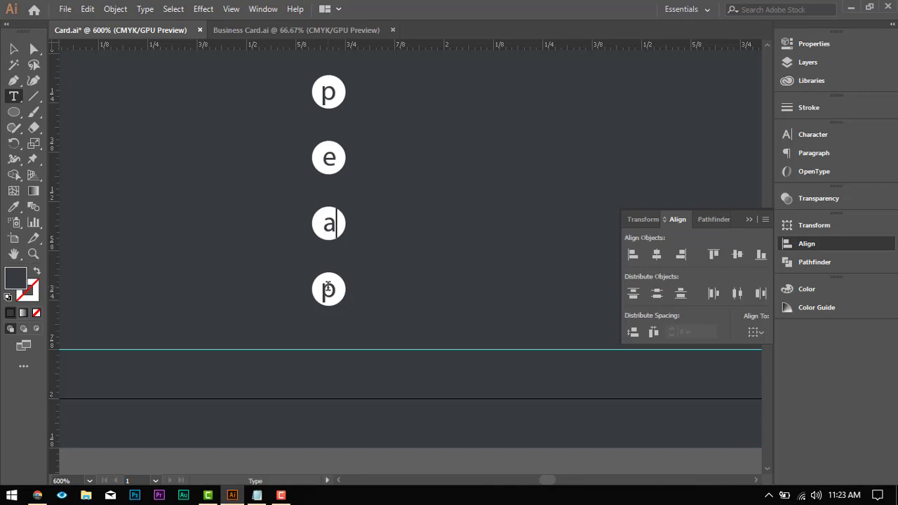
{"action": "double_click", "coordinate": [327, 289]}
{"action": "type", "text": "w"}
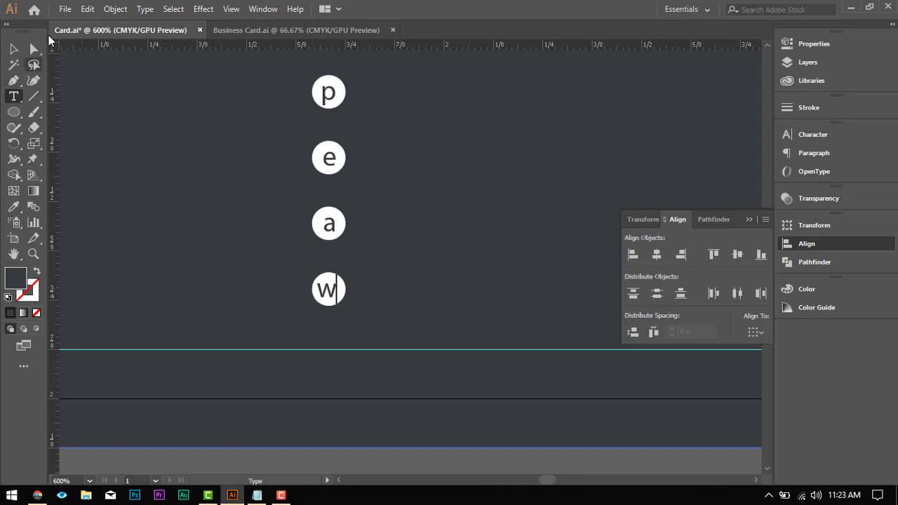
{"action": "key", "text": "Escape"}
Step: Select the letter e with its white circle and center the letter on it, using the circle as the key object
{"action": "key", "text": "ctrl+equal"}
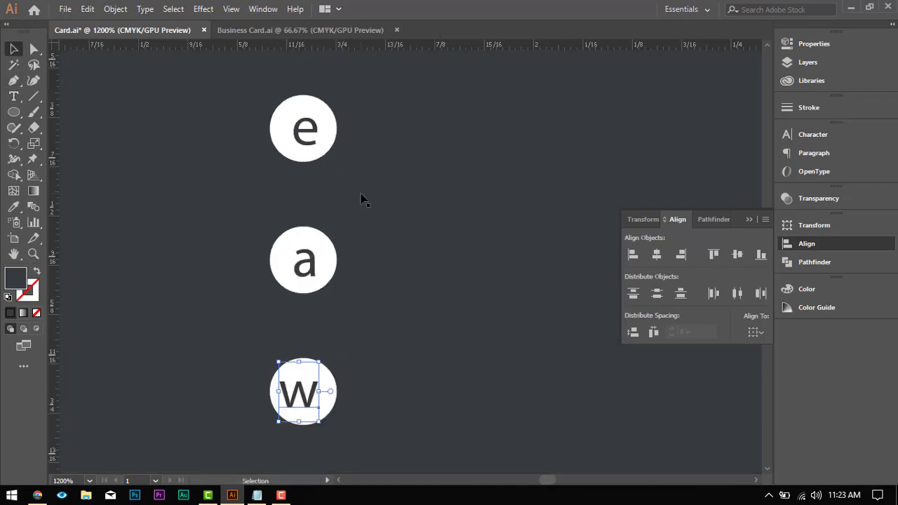
{"action": "left_click", "coordinate": [317, 130]}
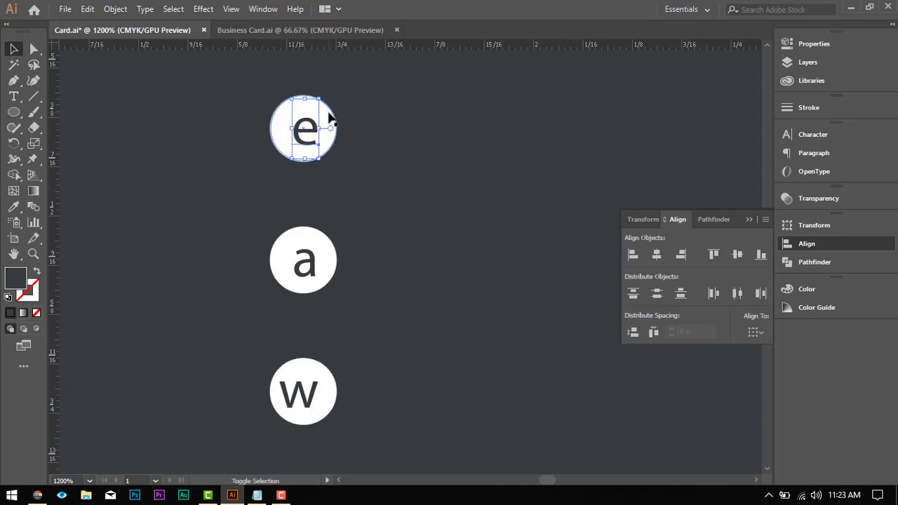
{"action": "left_click", "coordinate": [330, 118], "text": "shift"}
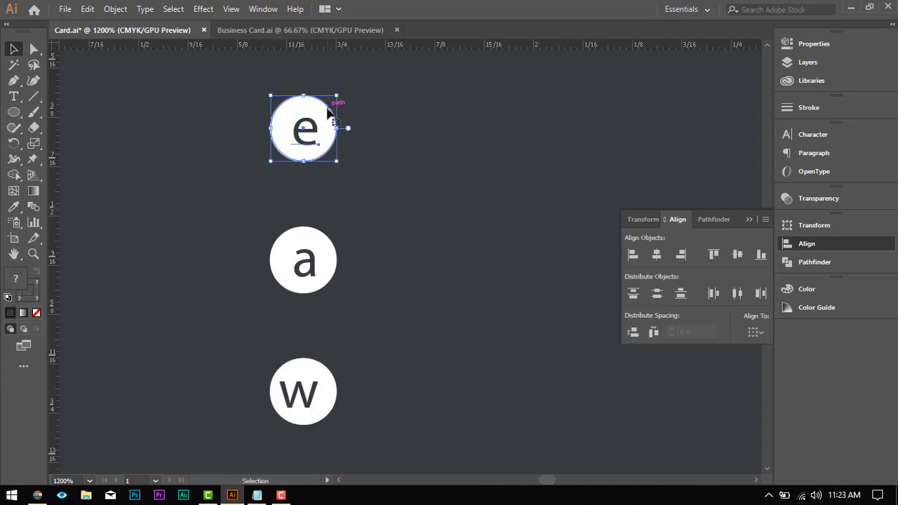
{"action": "left_click", "coordinate": [333, 113]}
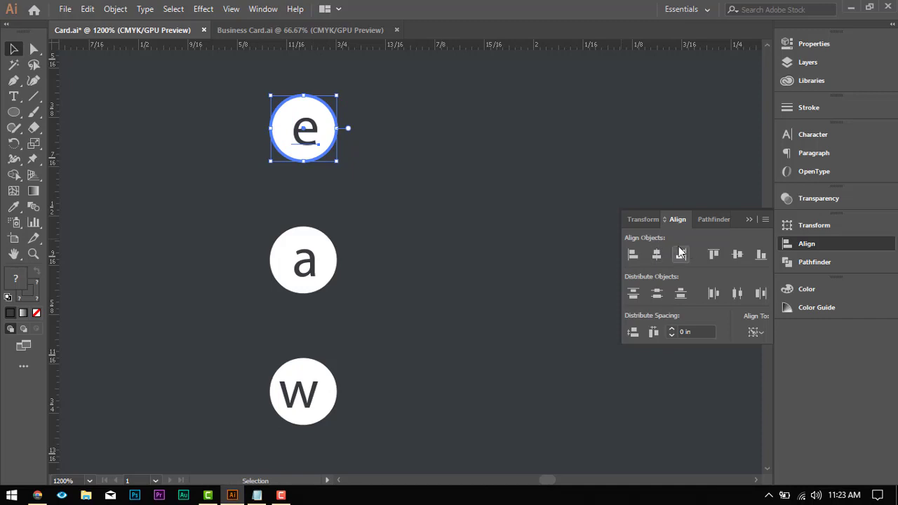
{"action": "left_click", "coordinate": [656, 256]}
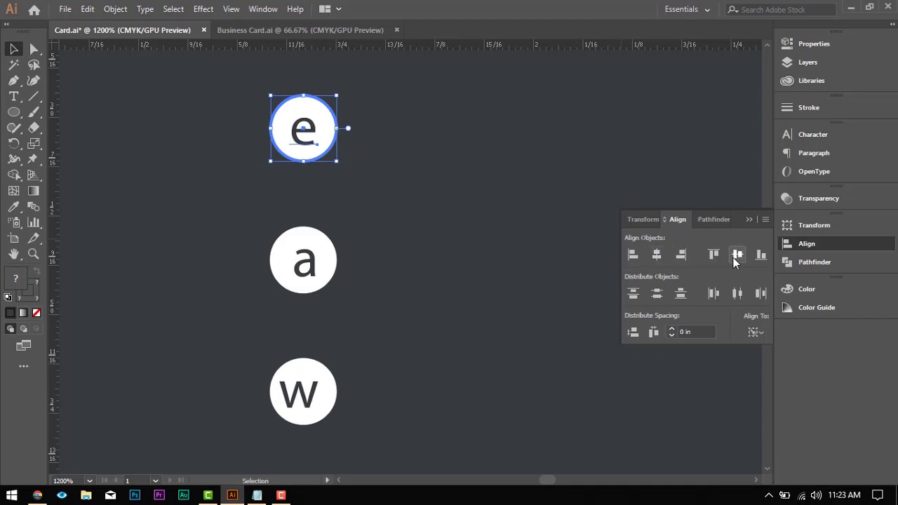
Step: Select the letter a with its white circle and set the circle as the key object for centering the pair
{"action": "left_click", "coordinate": [303, 210]}
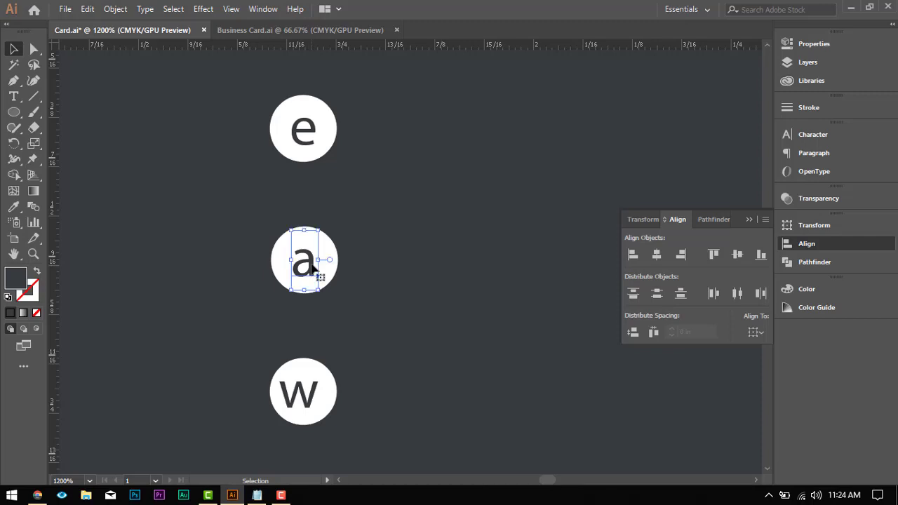
{"action": "left_click", "coordinate": [333, 246]}
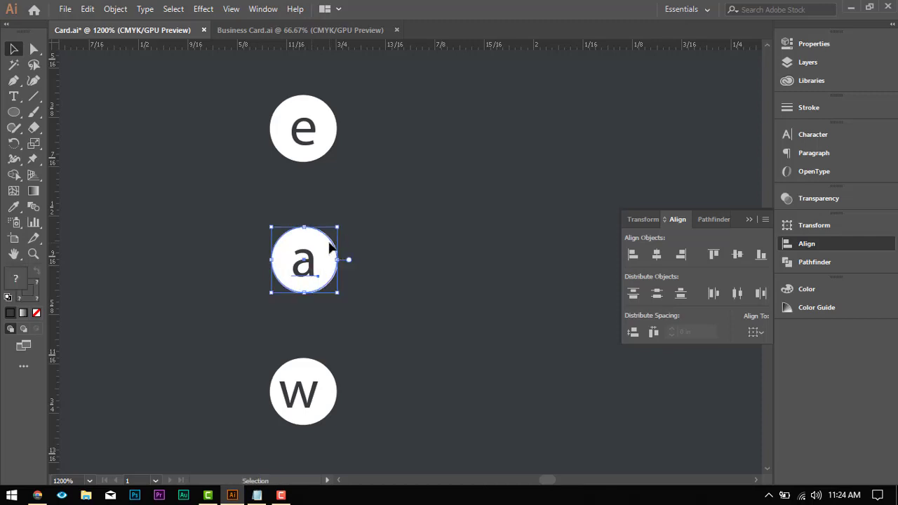
{"action": "left_click", "coordinate": [333, 246]}
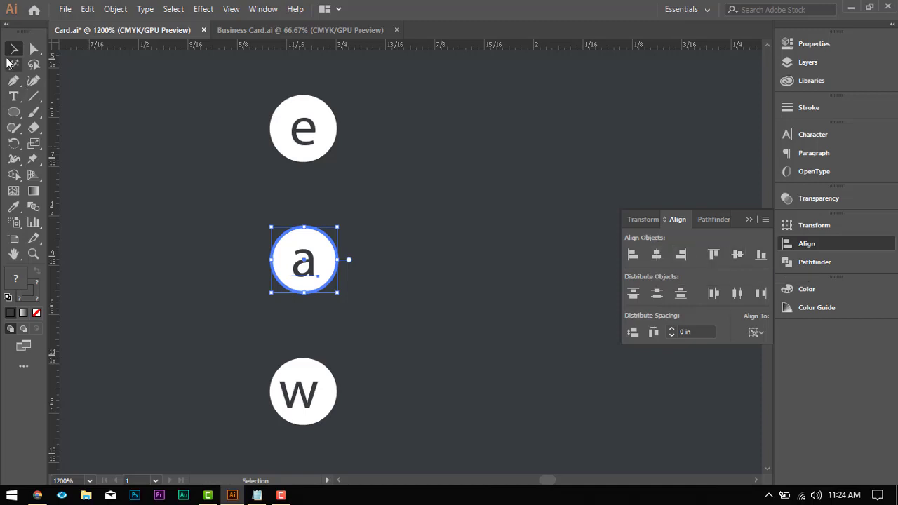
Step: Center the letter w horizontally and vertically on its white circle, using the circle as the key object
{"action": "scroll", "coordinate": [362, 297], "scroll_direction": "down", "scroll_amount": 3}
{"action": "left_click", "coordinate": [364, 294]}
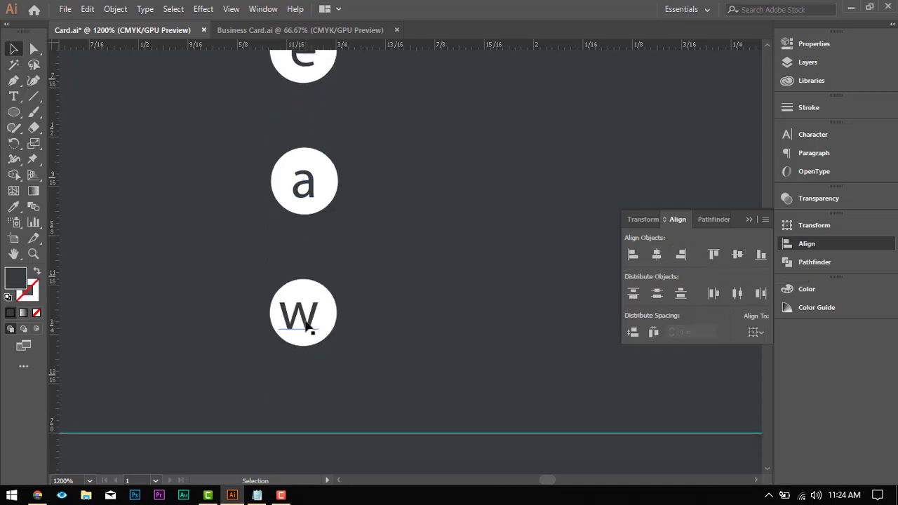
{"action": "left_click", "coordinate": [331, 301]}
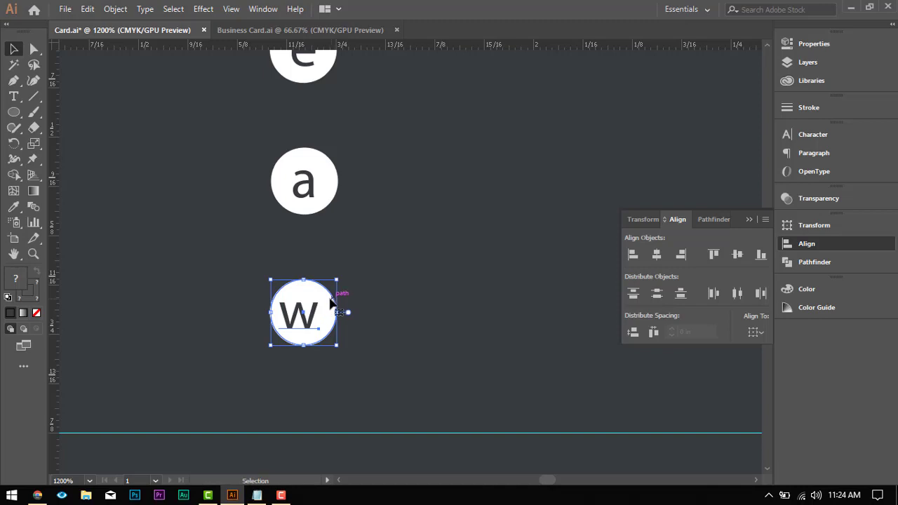
{"action": "left_click", "coordinate": [331, 302]}
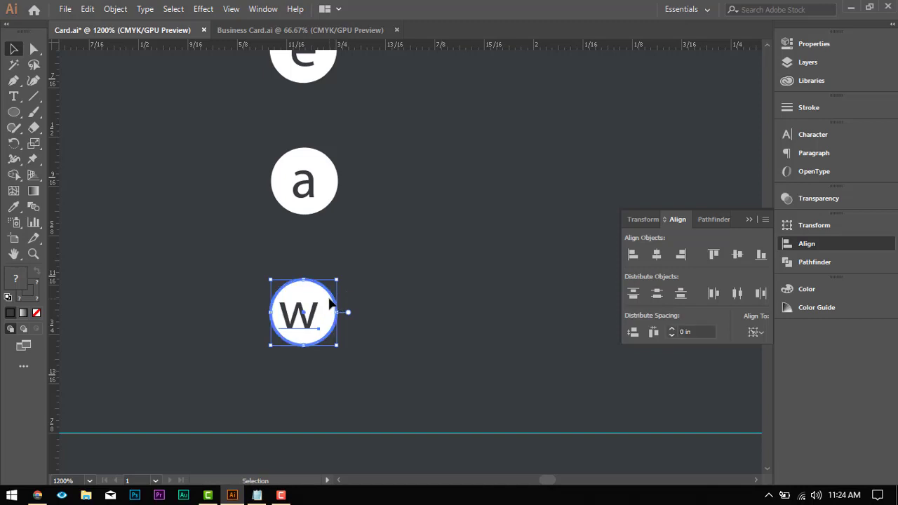
{"action": "left_click", "coordinate": [657, 254]}
{"action": "left_click", "coordinate": [738, 254]}
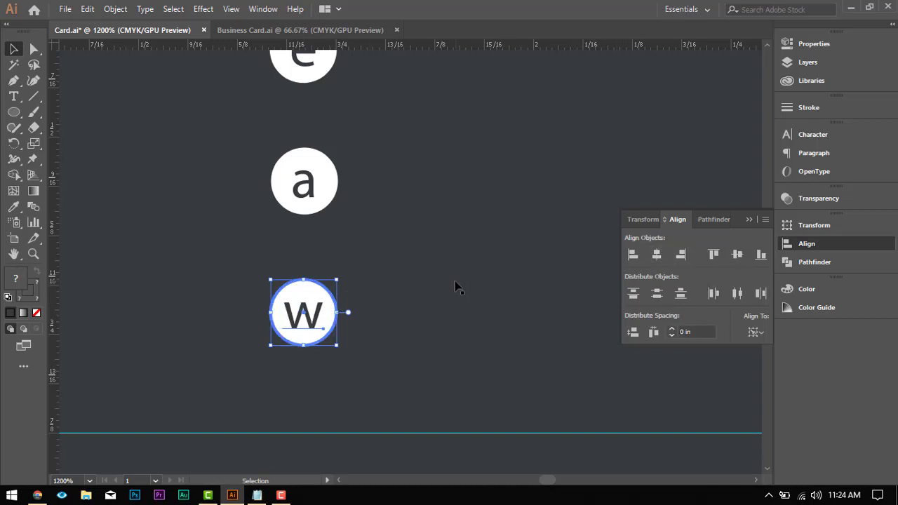
{"action": "scroll", "coordinate": [453, 282], "scroll_direction": "down", "scroll_amount": 4}
{"action": "scroll", "coordinate": [454, 282], "scroll_direction": "up", "scroll_amount": 3}
{"action": "left_click", "coordinate": [446, 296]}
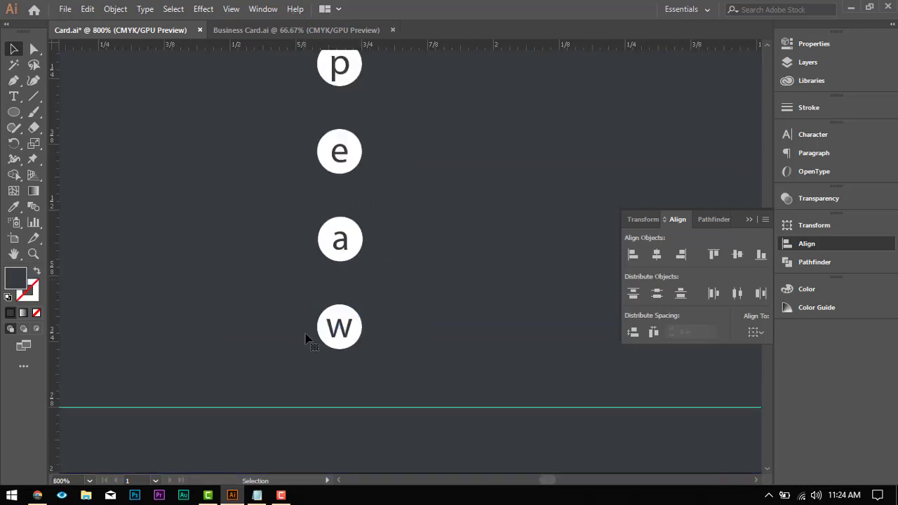
Step: Select the letter w together with its circle and group them, and do the same for the letter a
{"action": "scroll", "coordinate": [351, 336], "scroll_direction": "up", "scroll_amount": 1}
{"action": "left_click", "coordinate": [352, 337]}
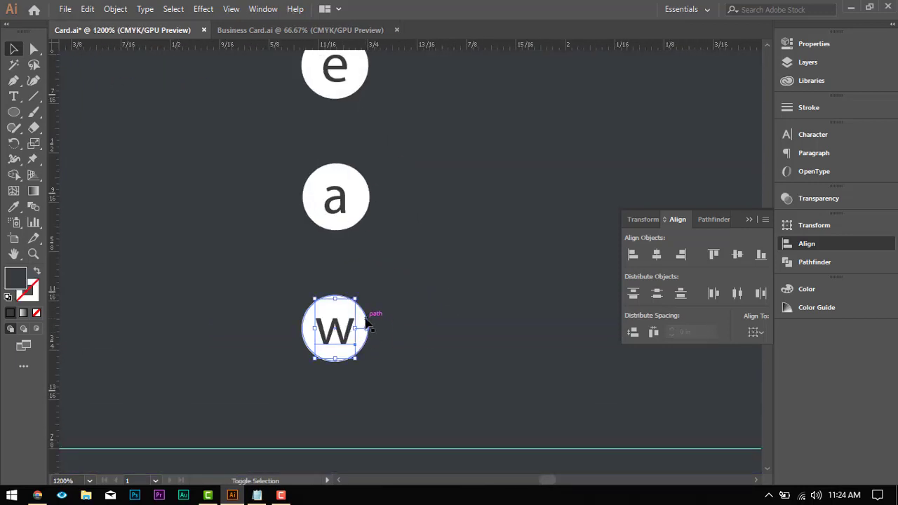
{"action": "left_click", "coordinate": [366, 322], "text": "shift"}
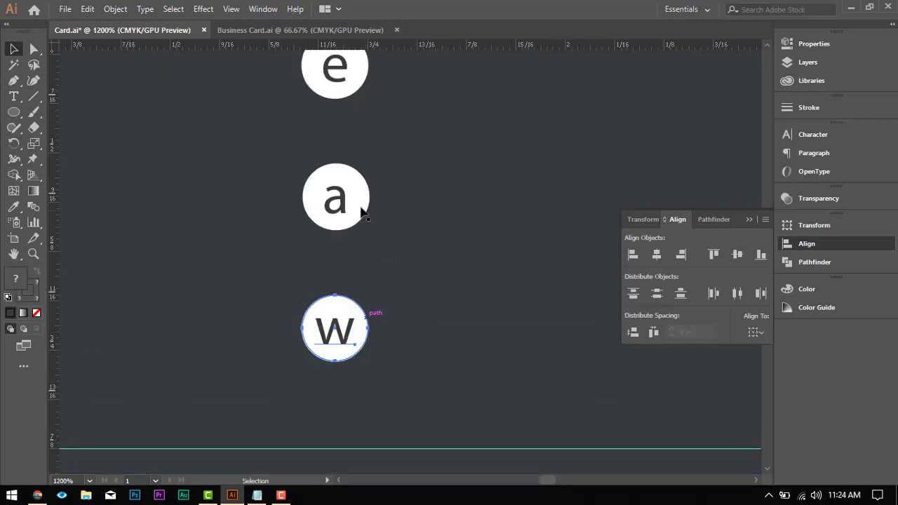
{"action": "left_click", "coordinate": [343, 204]}
{"action": "key", "text": "Caps_Lock"}
{"action": "key", "text": "Caps_Lock"}
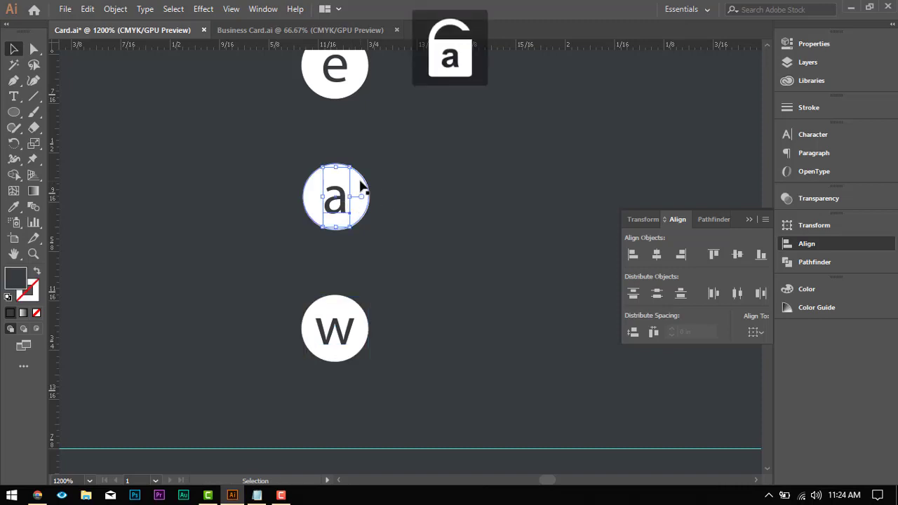
{"action": "left_click", "coordinate": [361, 185], "text": "shift"}
{"action": "scroll", "coordinate": [360, 175], "scroll_direction": "up", "scroll_amount": 2}
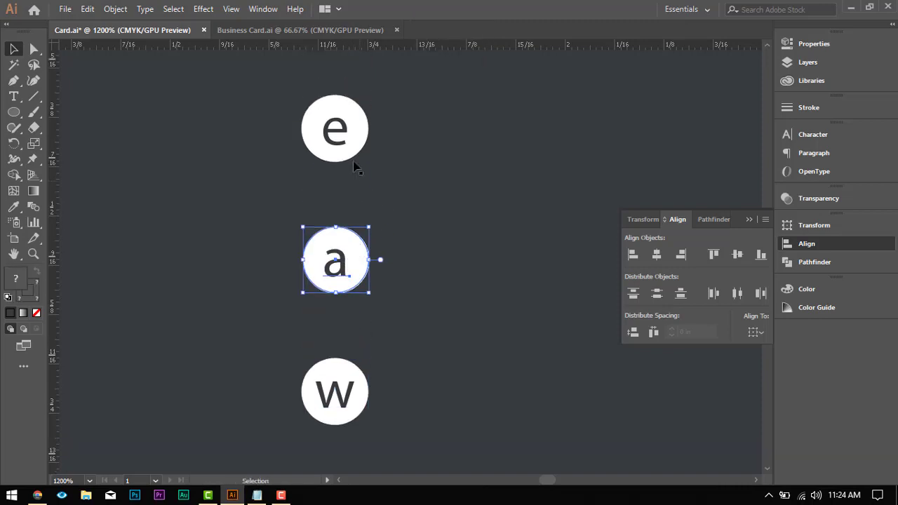
Step: Select the letter e together with its circle and group them, and do the same for the letter p
{"action": "left_click", "coordinate": [354, 132]}
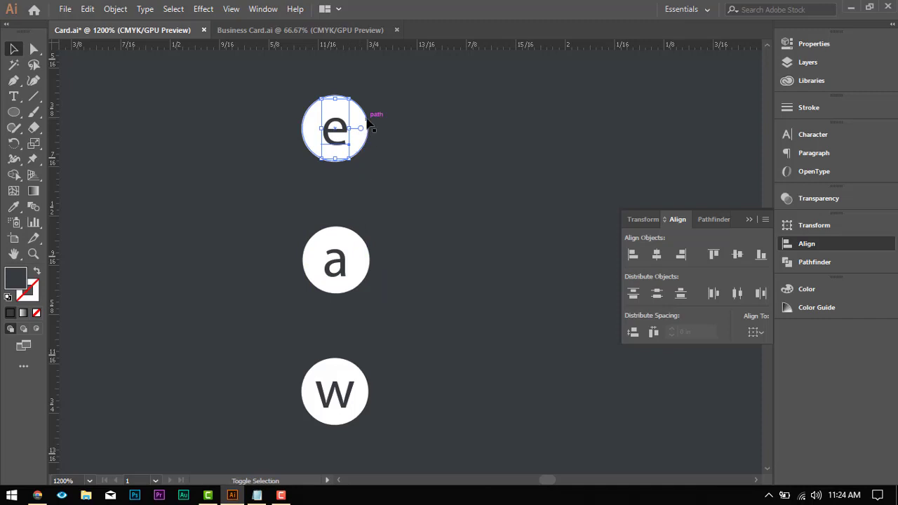
{"action": "left_click", "coordinate": [368, 121], "text": "shift"}
{"action": "scroll", "coordinate": [367, 126], "scroll_direction": "up", "scroll_amount": 2}
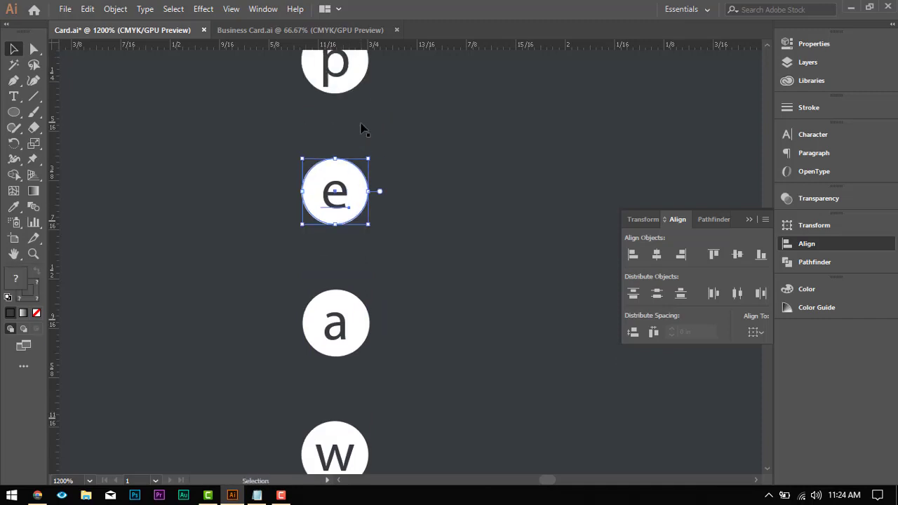
{"action": "left_click", "coordinate": [373, 70]}
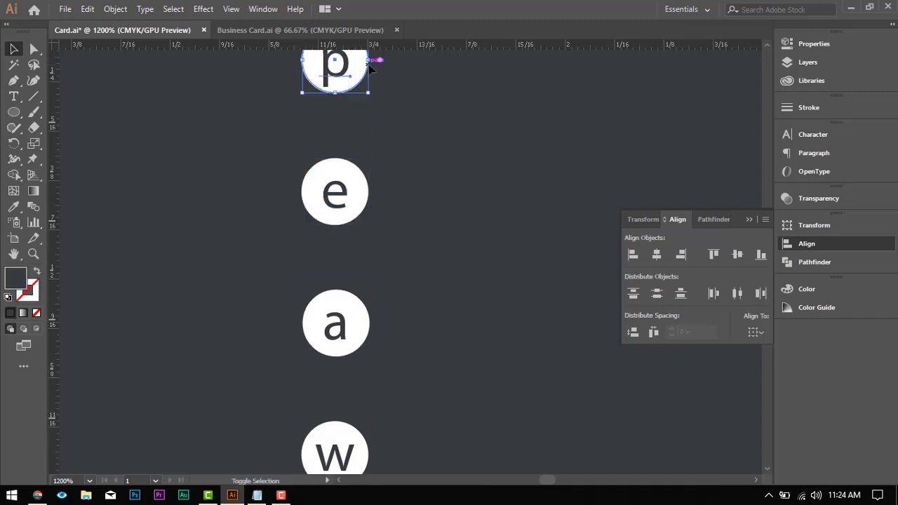
{"action": "left_click", "coordinate": [368, 68], "text": "shift"}
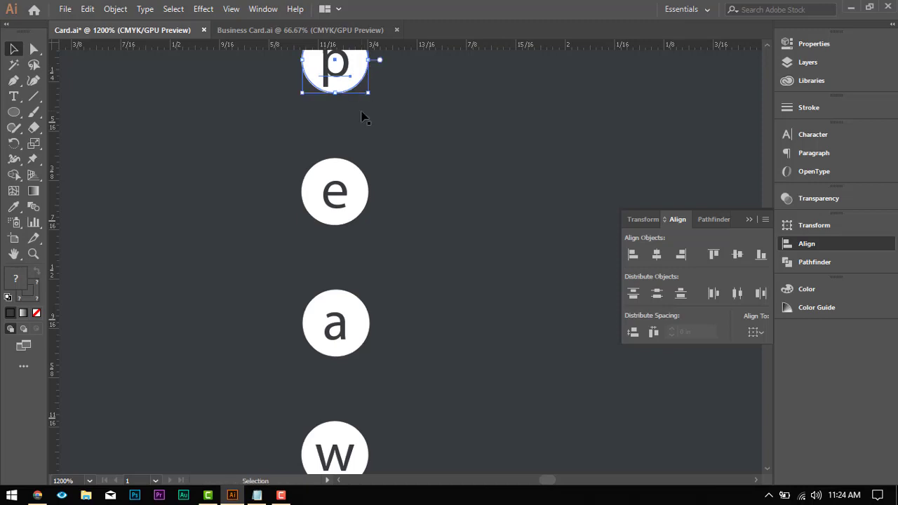
Step: Start a new point text object on the dark grey area just above the circle with the letter p
{"action": "scroll", "coordinate": [363, 91], "scroll_direction": "down", "scroll_amount": 3}
{"action": "scroll", "coordinate": [361, 115], "scroll_direction": "down", "scroll_amount": 4}
{"action": "scroll", "coordinate": [375, 136], "scroll_direction": "up", "scroll_amount": 3}
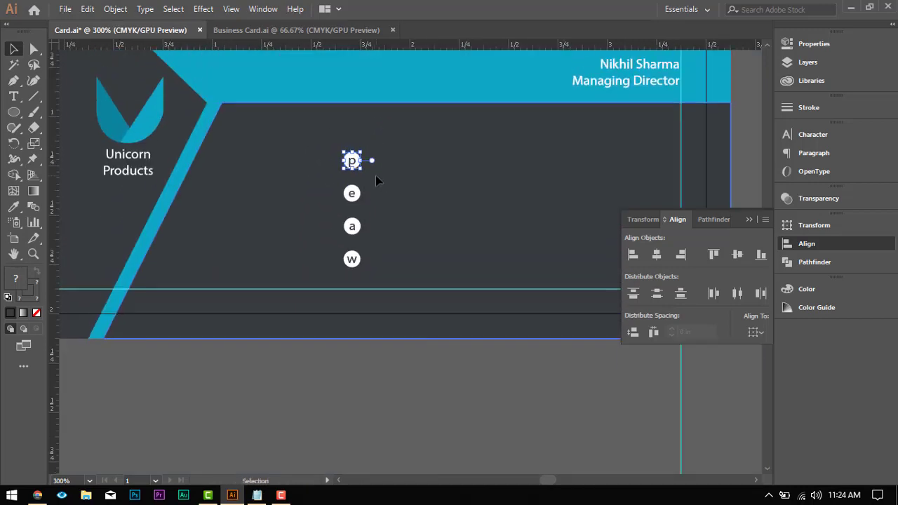
{"action": "left_click", "coordinate": [404, 193]}
{"action": "key", "text": "space"}
{"action": "left_click_drag", "start_coordinate": [454, 196], "coordinate": [303, 215]}
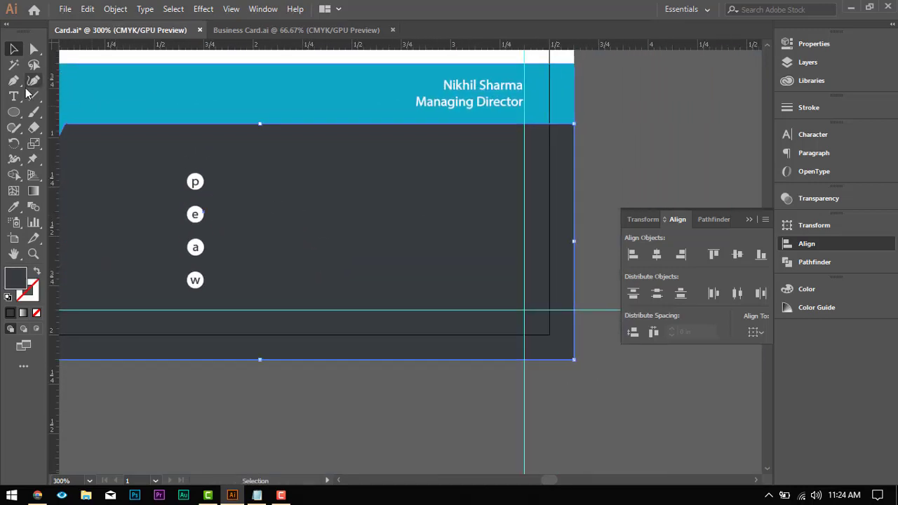
{"action": "key", "text": "t"}
{"action": "left_click", "coordinate": [237, 169]}
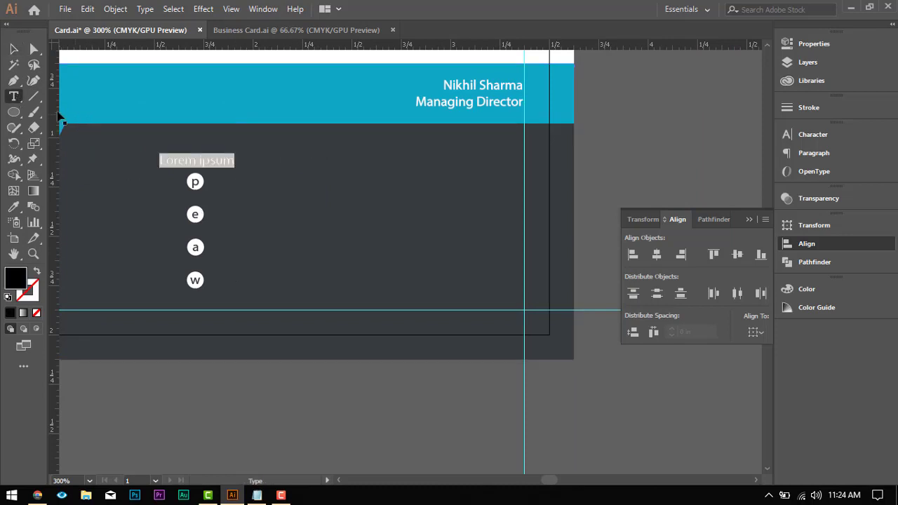
Step: Switch to the Notepad notes, copy only the phone number without the trailing letters, and return to the card
{"action": "left_click", "coordinate": [258, 496]}
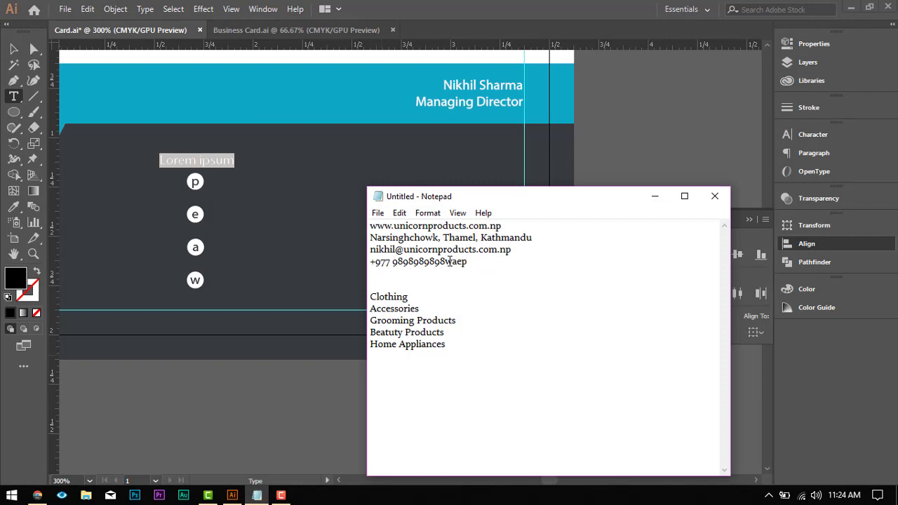
{"action": "left_click_drag", "start_coordinate": [447, 261], "coordinate": [294, 257]}
{"action": "key", "text": "ctrl+c"}
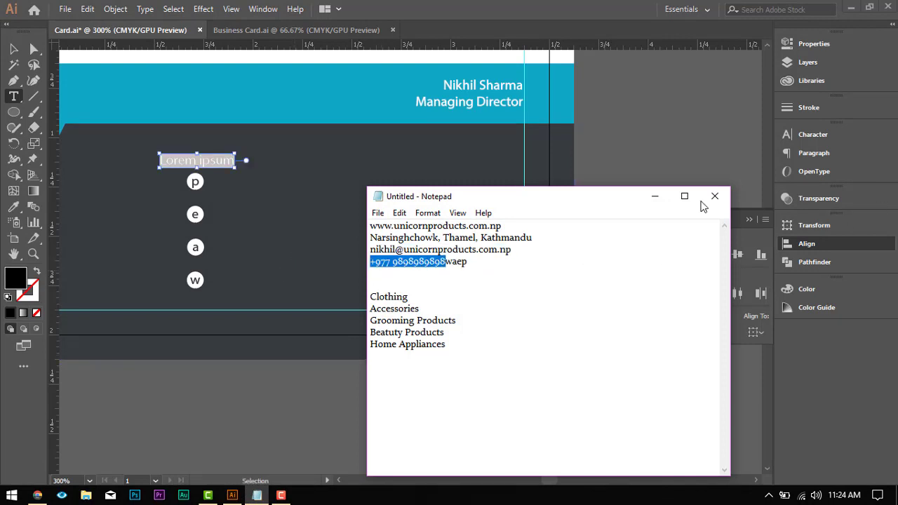
{"action": "left_click", "coordinate": [655, 196]}
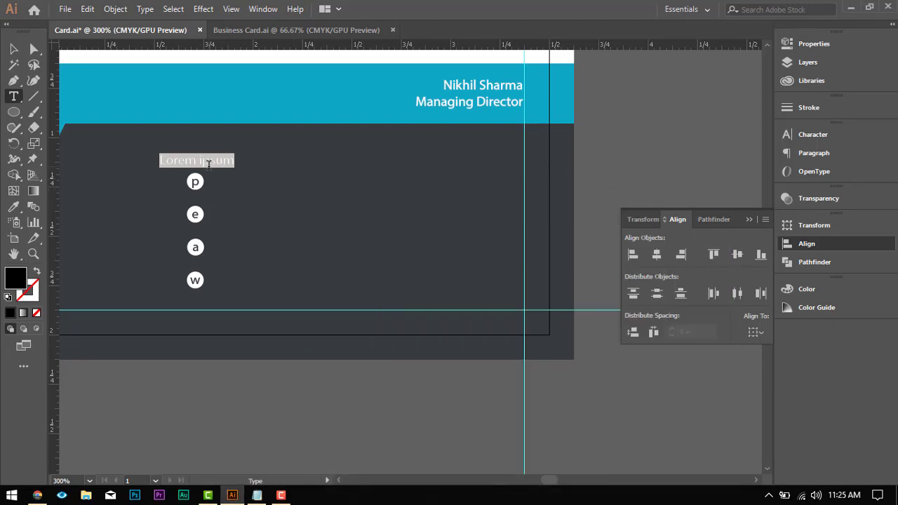
Step: Replace the placeholder text above the circle with the letter p with the copied phone number
{"action": "left_click", "coordinate": [208, 164]}
{"action": "key", "text": "ctrl+a"}
{"action": "key", "text": "ctrl+v"}
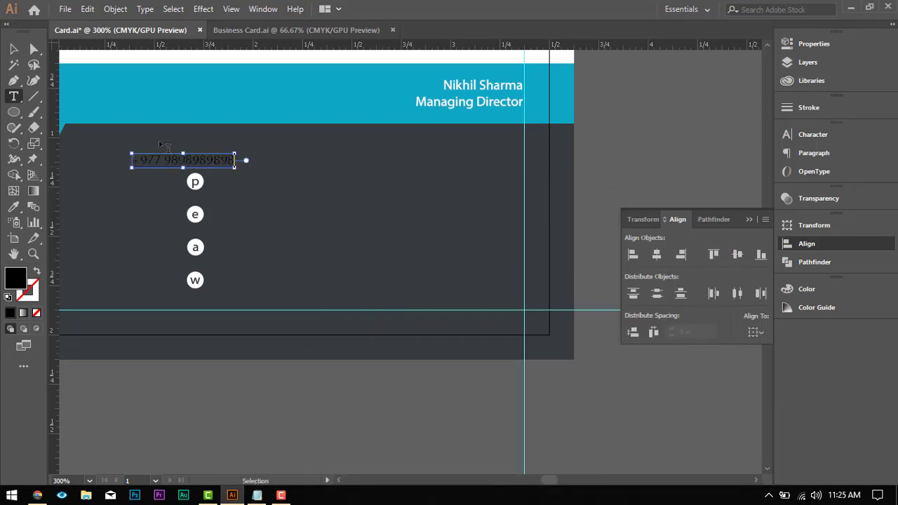
{"action": "left_click", "coordinate": [86, 138]}
Step: Select the whole phone number and apply the white text formatting of the Managing Director line to it with the Eyedropper
{"action": "left_click", "coordinate": [14, 207]}
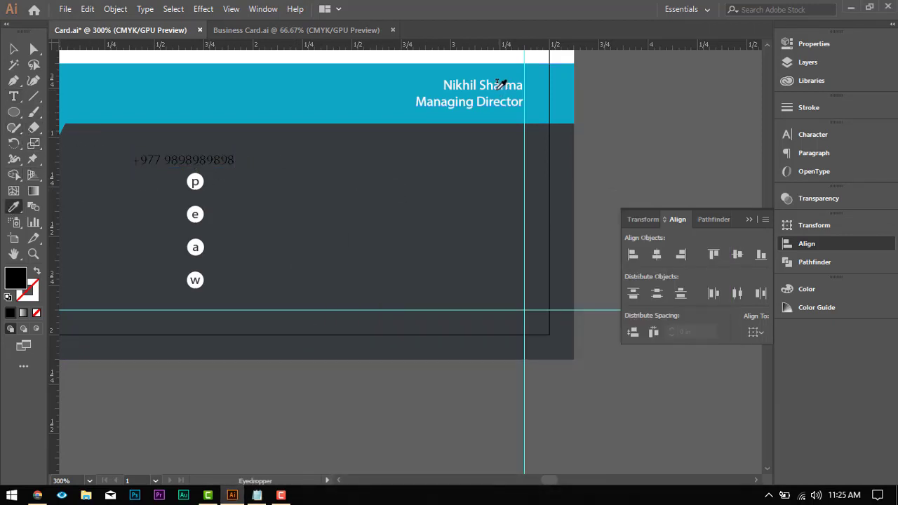
{"action": "left_click", "coordinate": [490, 87]}
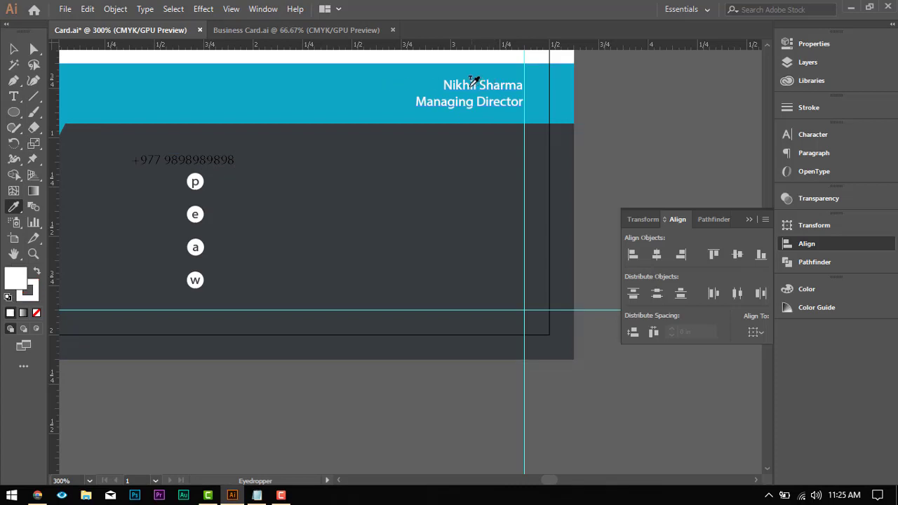
{"action": "key", "text": "t"}
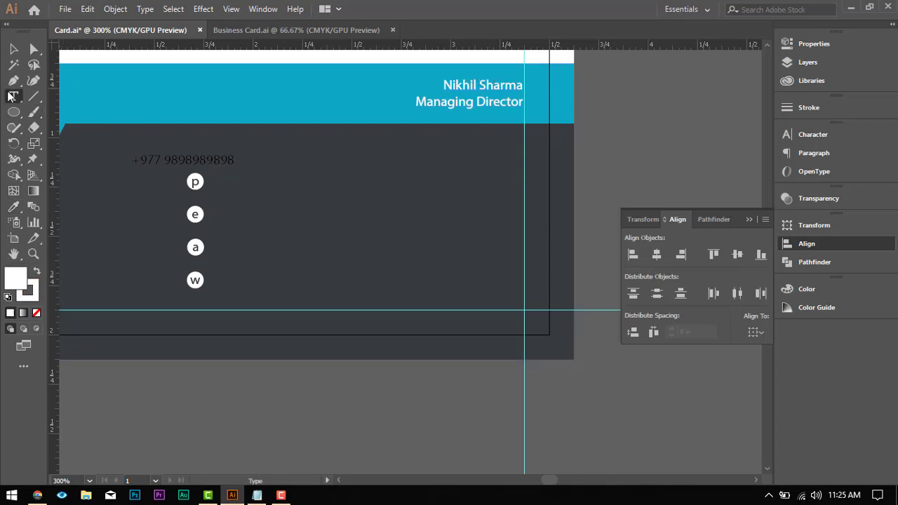
{"action": "left_click", "coordinate": [201, 161]}
{"action": "key", "text": "ctrl+a"}
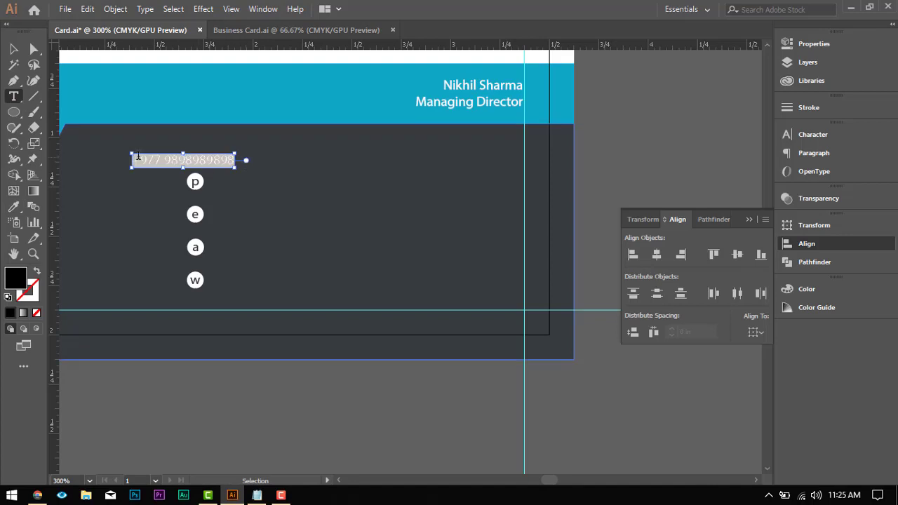
{"action": "left_click", "coordinate": [14, 206]}
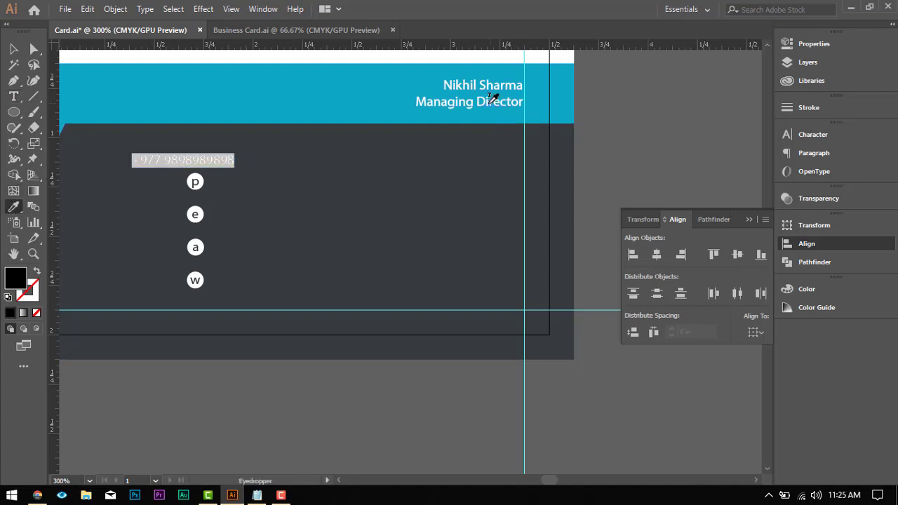
{"action": "left_click", "coordinate": [491, 98]}
{"action": "left_click", "coordinate": [13, 48]}
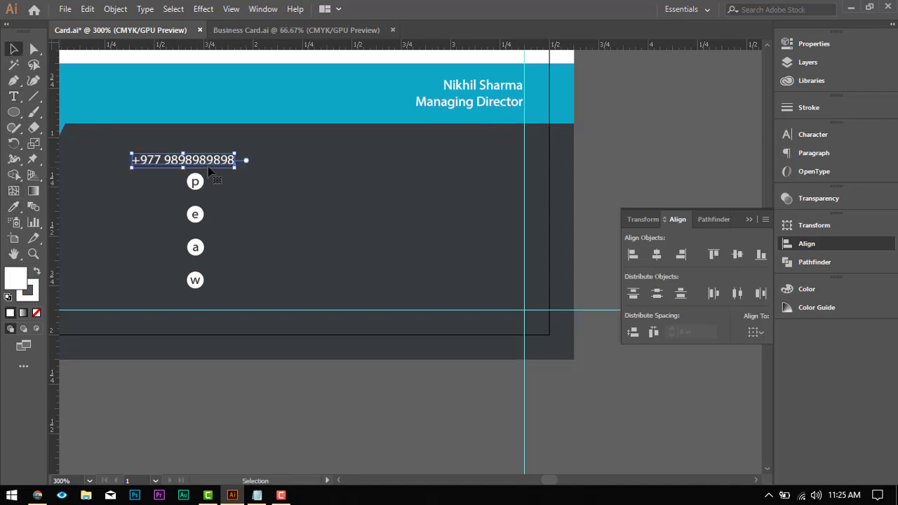
Step: Move the phone number beside the circle with the letter p and set its font size to 4 pt
{"action": "left_click_drag", "start_coordinate": [208, 170], "coordinate": [286, 181]}
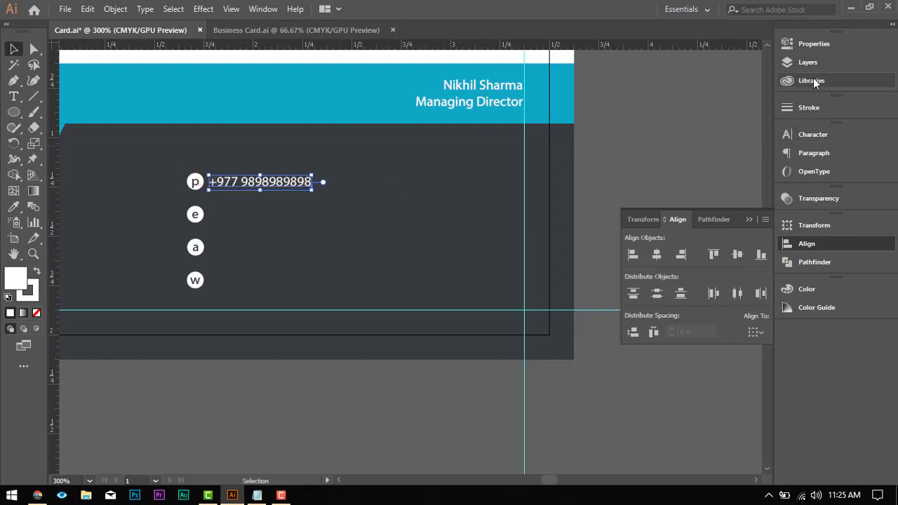
{"action": "left_click", "coordinate": [822, 155]}
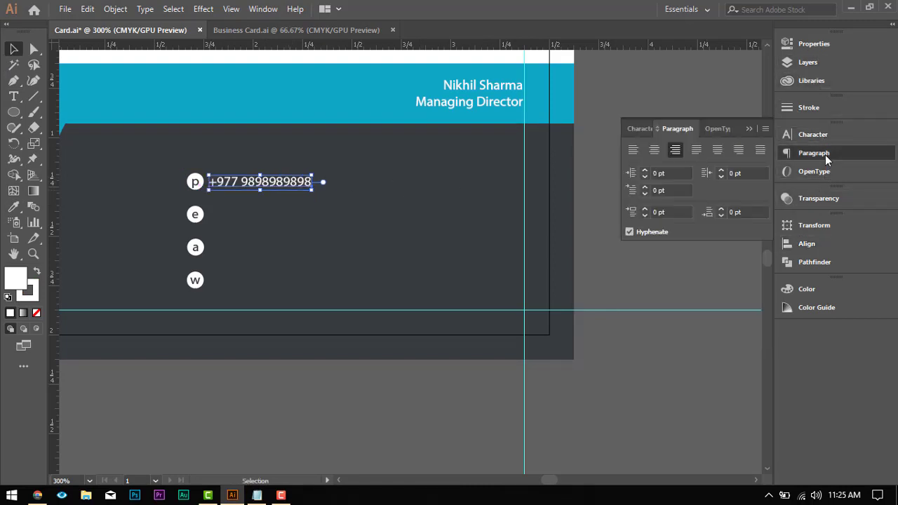
{"action": "left_click", "coordinate": [811, 136]}
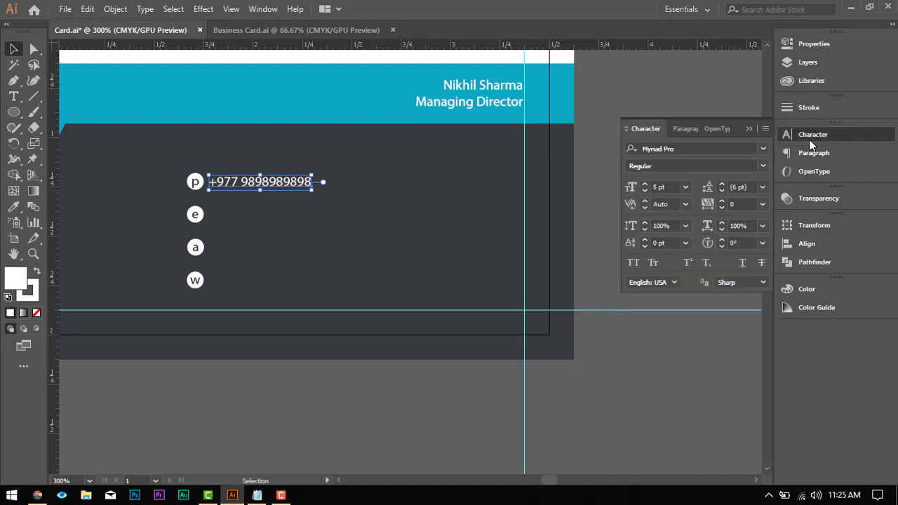
{"action": "left_click", "coordinate": [644, 191]}
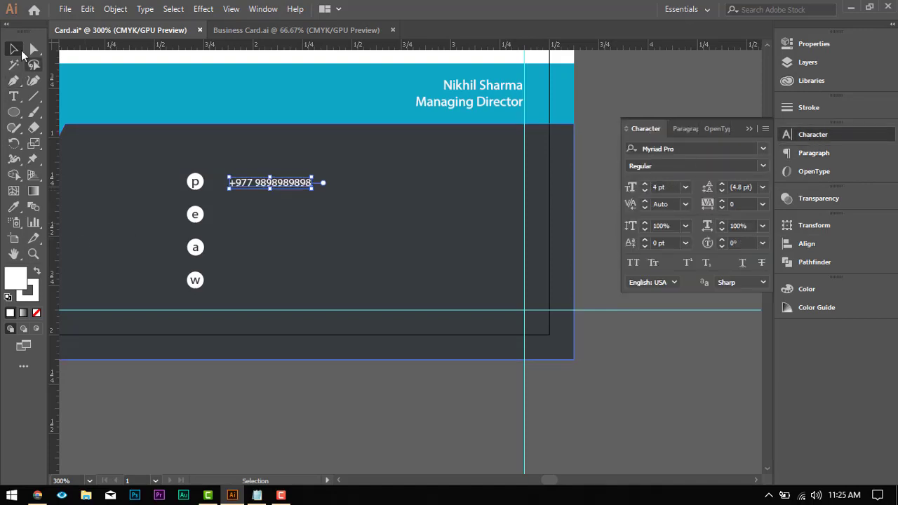
{"action": "scroll", "coordinate": [197, 308], "scroll_direction": "down", "scroll_amount": 1}
{"action": "left_click", "coordinate": [235, 342]}
Step: Duplicate the phone number straight down onto the row of the circle with the letter e
{"action": "scroll", "coordinate": [193, 170], "scroll_direction": "down", "scroll_amount": 2}
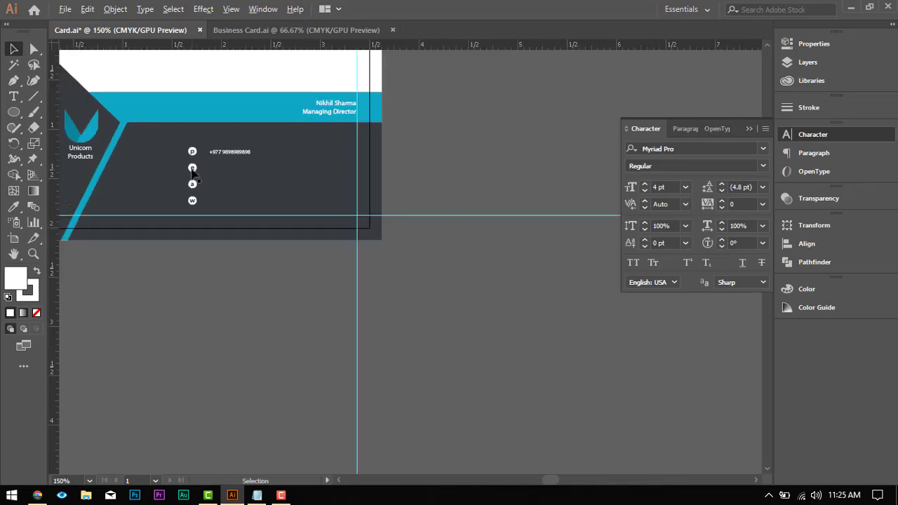
{"action": "scroll", "coordinate": [191, 170], "scroll_direction": "up", "scroll_amount": 3}
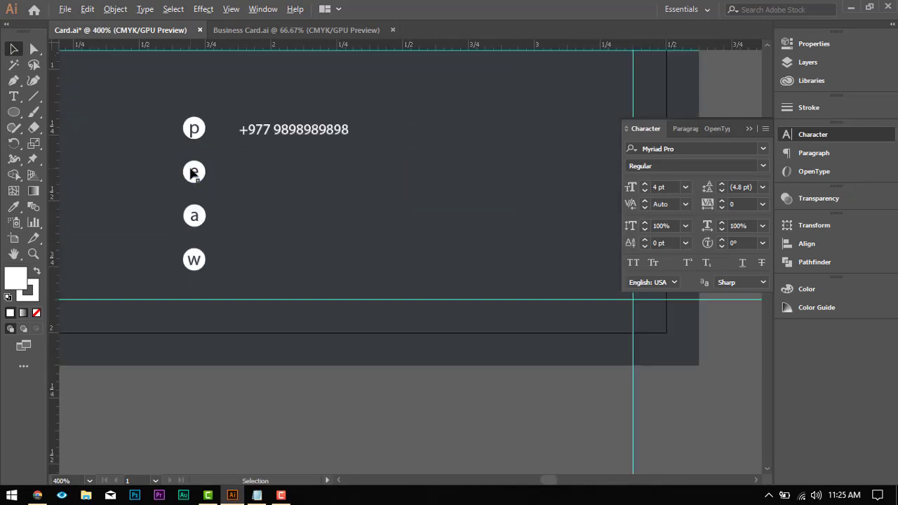
{"action": "left_click", "coordinate": [289, 135]}
{"action": "left_click_drag", "start_coordinate": [293, 142], "coordinate": [293, 186]}
Step: Switch to the Notepad notes and copy the full e-mail address line
{"action": "left_click", "coordinate": [259, 497]}
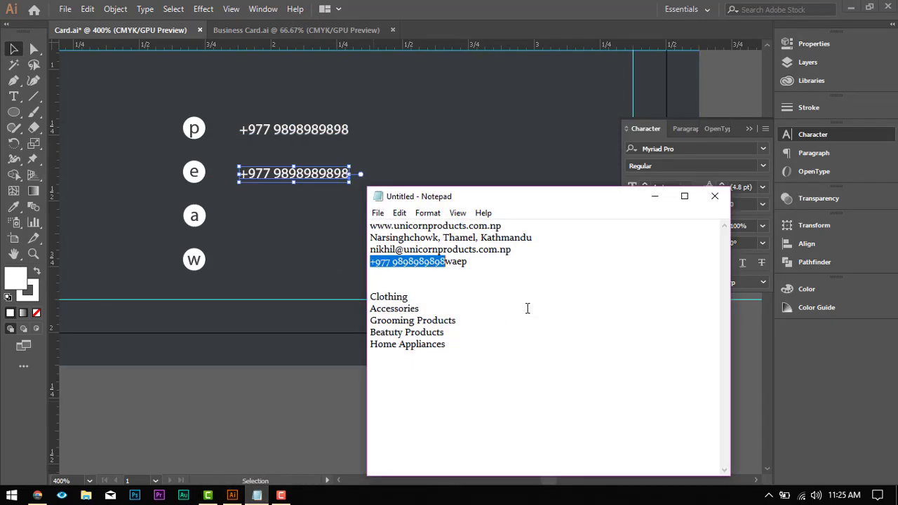
{"action": "left_click", "coordinate": [404, 249]}
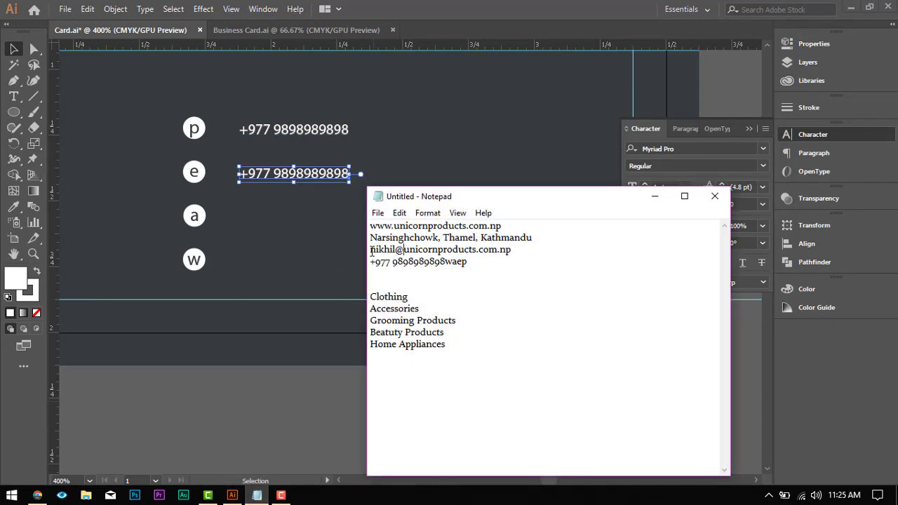
{"action": "left_click_drag", "start_coordinate": [371, 252], "coordinate": [511, 253]}
{"action": "key", "text": "ctrl+c"}
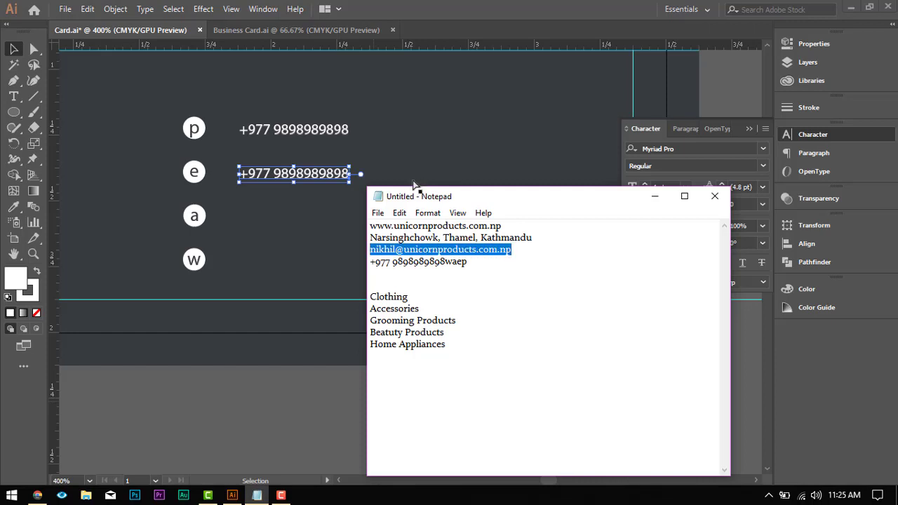
Step: Back on the card, replace the duplicated phone number in the e row with the copied e-mail address
{"action": "left_click", "coordinate": [298, 179]}
{"action": "double_click", "coordinate": [303, 175]}
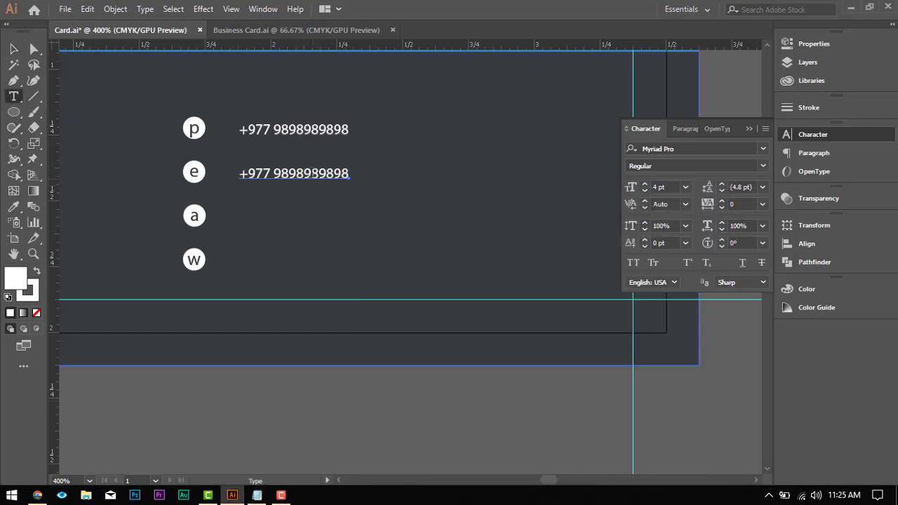
{"action": "key", "text": "ctrl+a"}
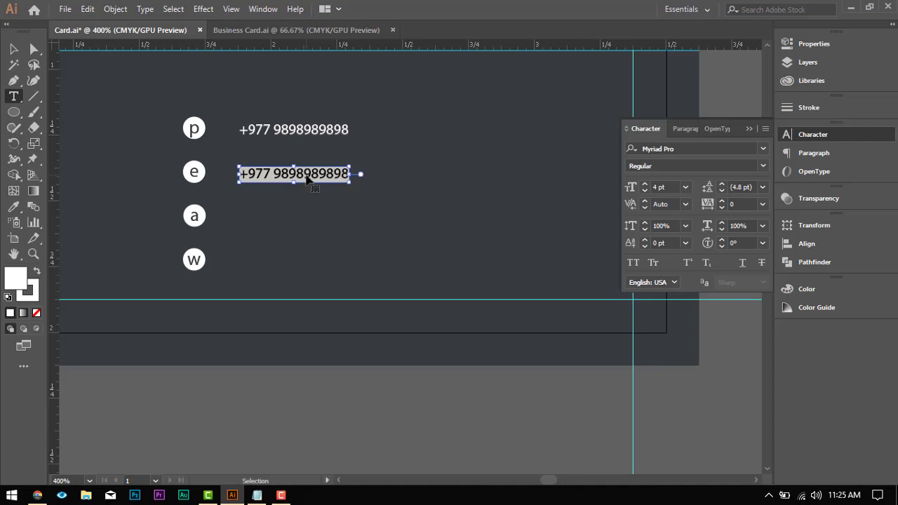
{"action": "key", "text": "ctrl+v"}
{"action": "left_click", "coordinate": [14, 49]}
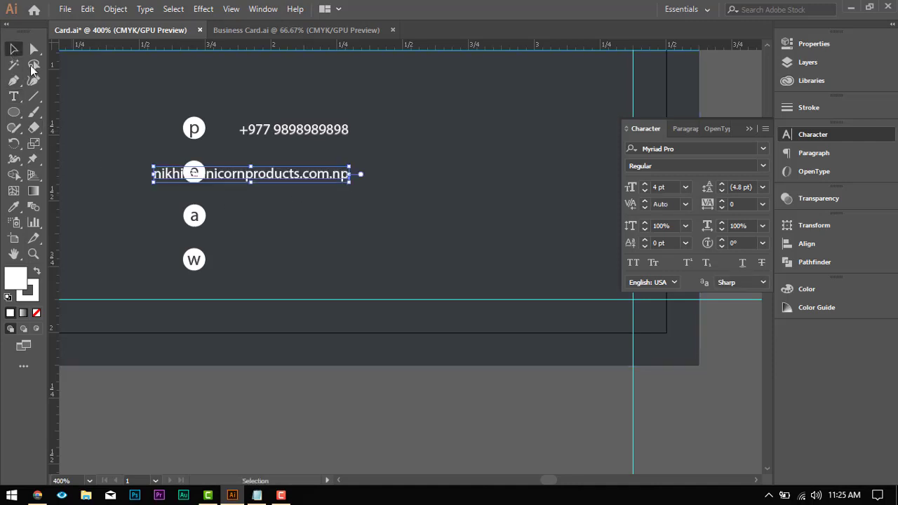
Step: Duplicate the e-mail line down onto the row of the letter a, and copy the street address from the Notepad notes
{"action": "left_click_drag", "start_coordinate": [313, 181], "coordinate": [315, 225]}
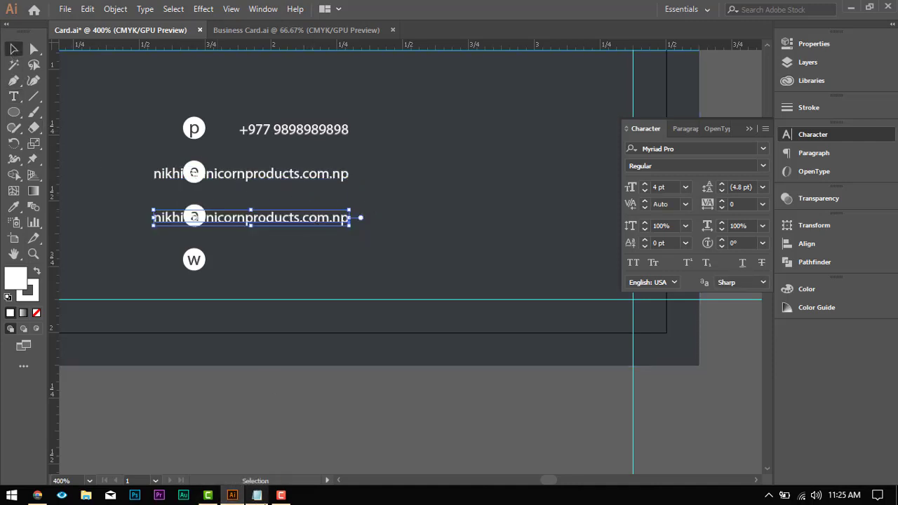
{"action": "left_click", "coordinate": [260, 495]}
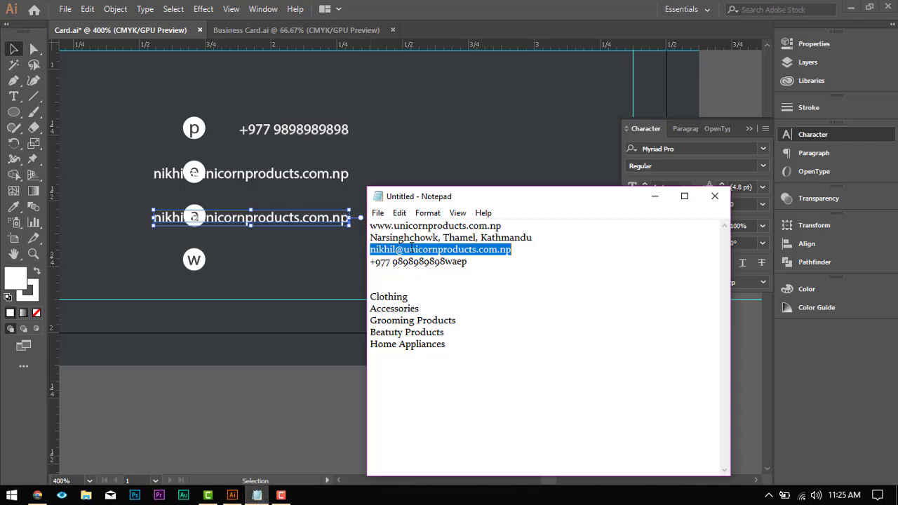
{"action": "left_click_drag", "start_coordinate": [370, 237], "coordinate": [552, 236]}
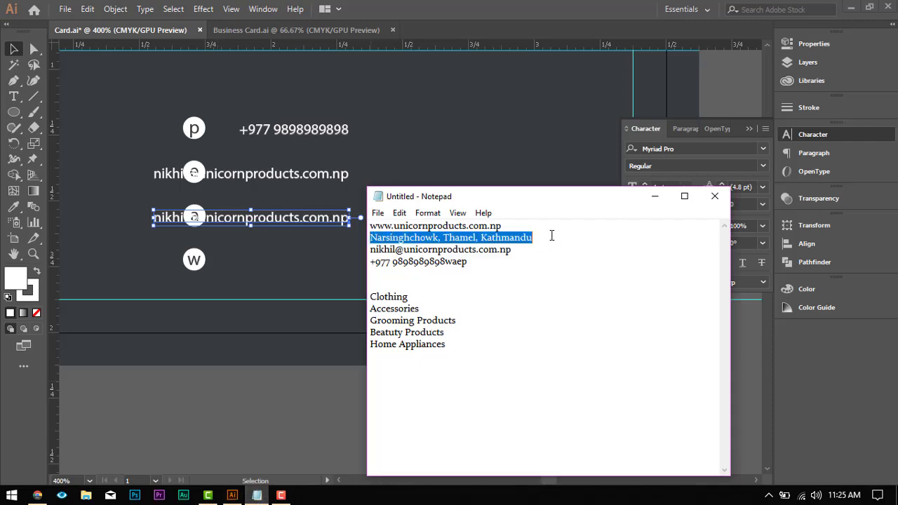
{"action": "left_click", "coordinate": [654, 197]}
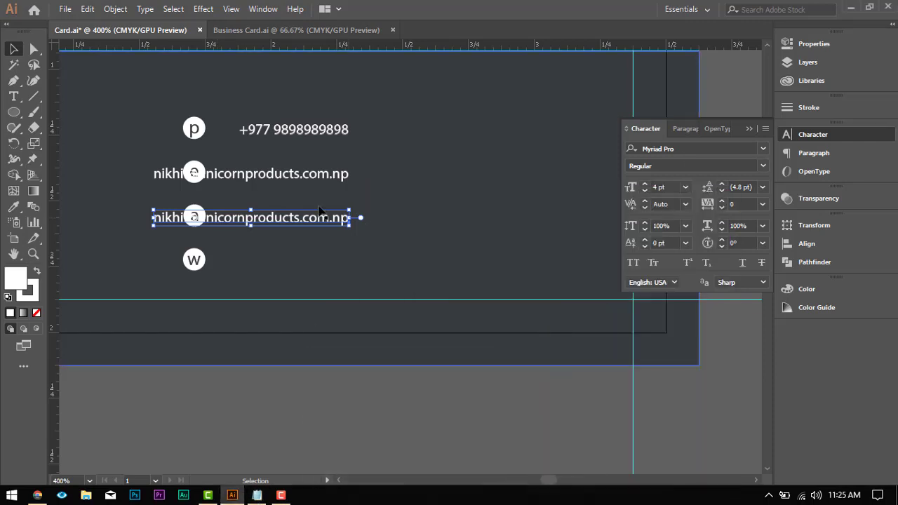
Step: Replace the duplicated e-mail text in the a row with the copied street address
{"action": "left_click", "coordinate": [15, 96]}
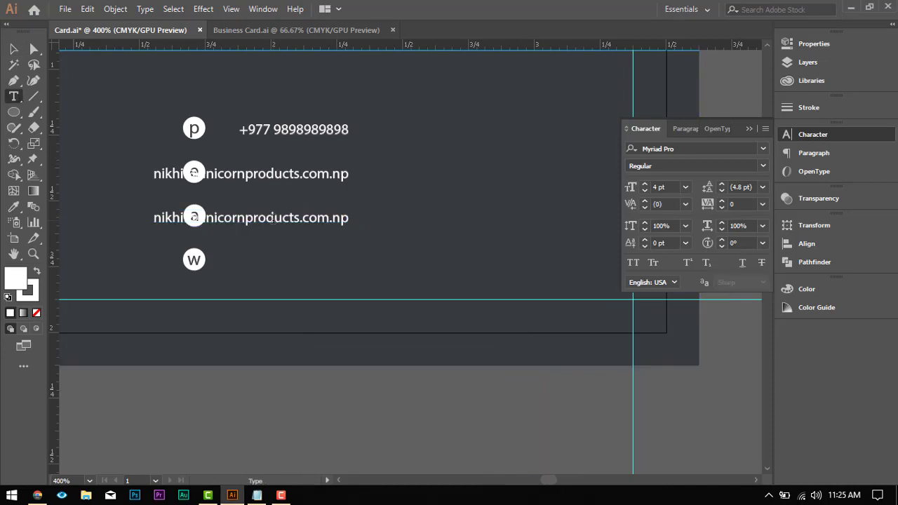
{"action": "left_click", "coordinate": [271, 218]}
{"action": "key", "text": "ctrl+a"}
{"action": "type", "text": "Narsingh Chowk, Thamel, Kathmandu"}
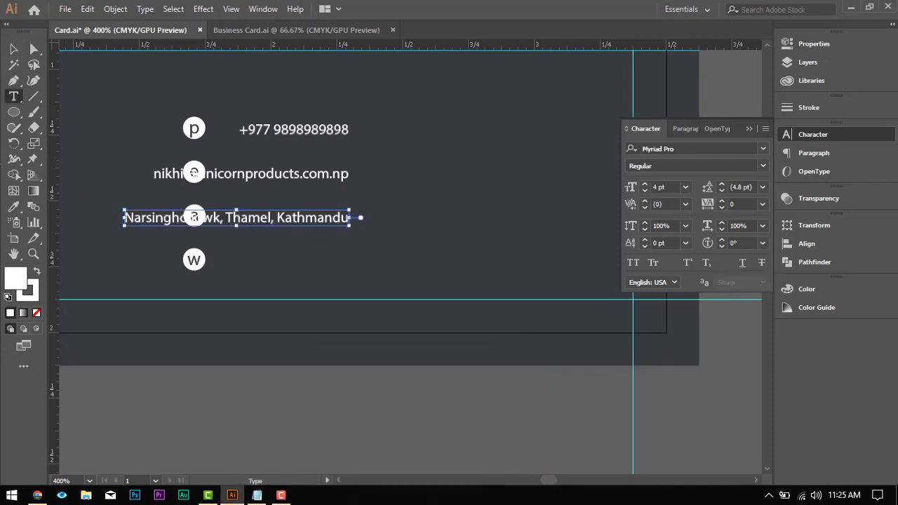
{"action": "key", "text": "Escape"}
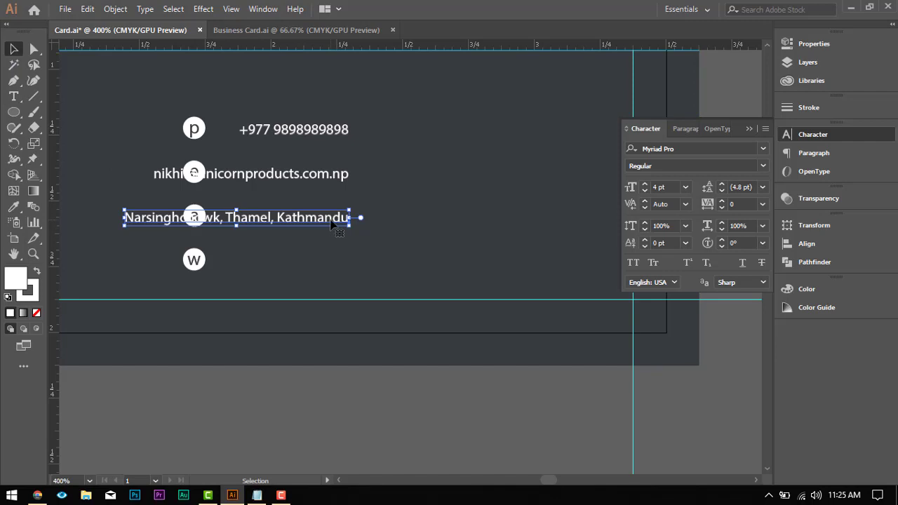
Step: Duplicate the street address line straight down onto the row of the circle with the letter w
{"action": "left_click_drag", "start_coordinate": [320, 235], "coordinate": [331, 279]}
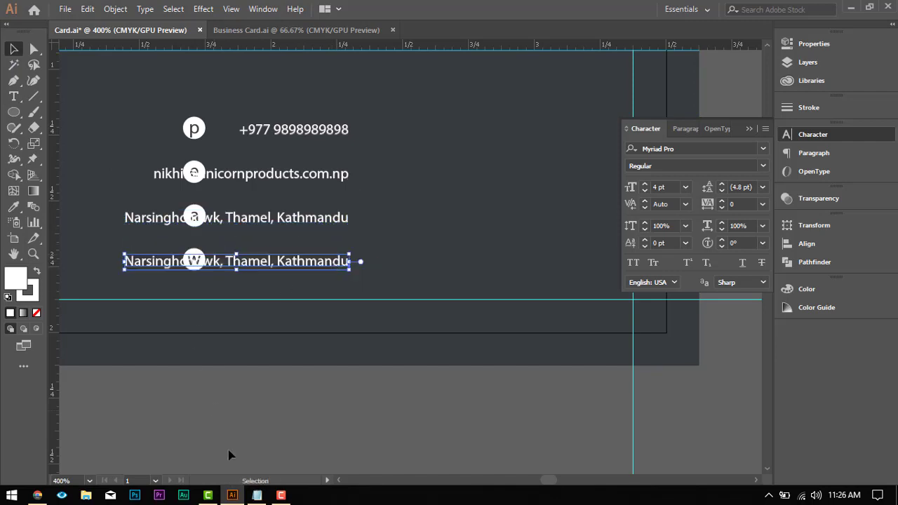
{"action": "left_click", "coordinate": [255, 495]}
{"action": "left_click", "coordinate": [6, 96]}
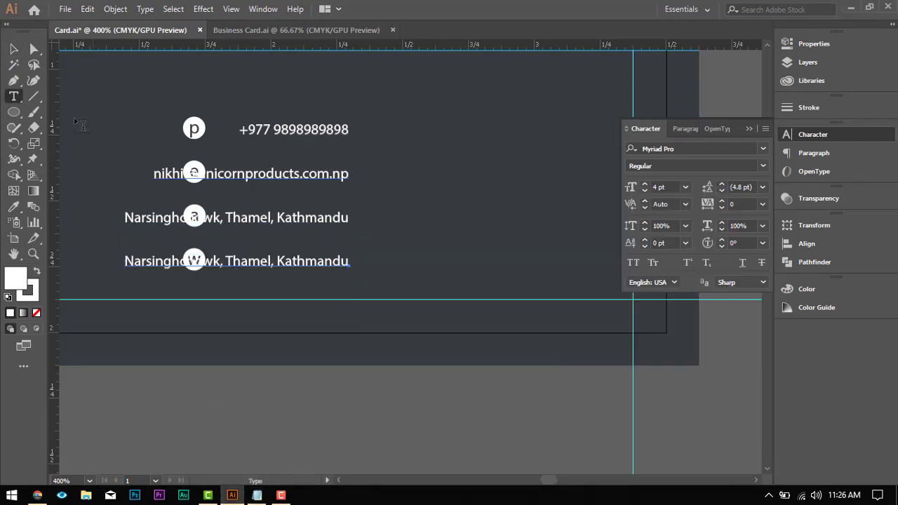
{"action": "left_click", "coordinate": [5, 96]}
{"action": "left_click", "coordinate": [257, 495]}
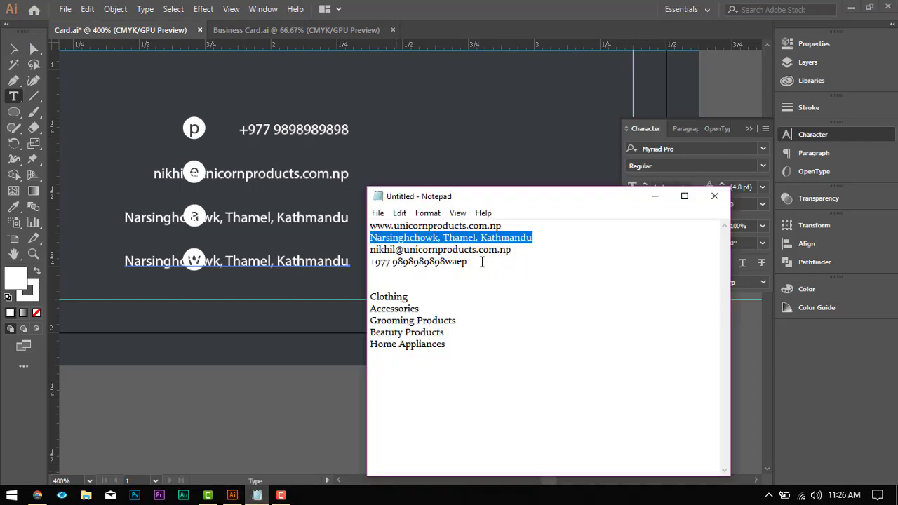
{"action": "left_click", "coordinate": [512, 251]}
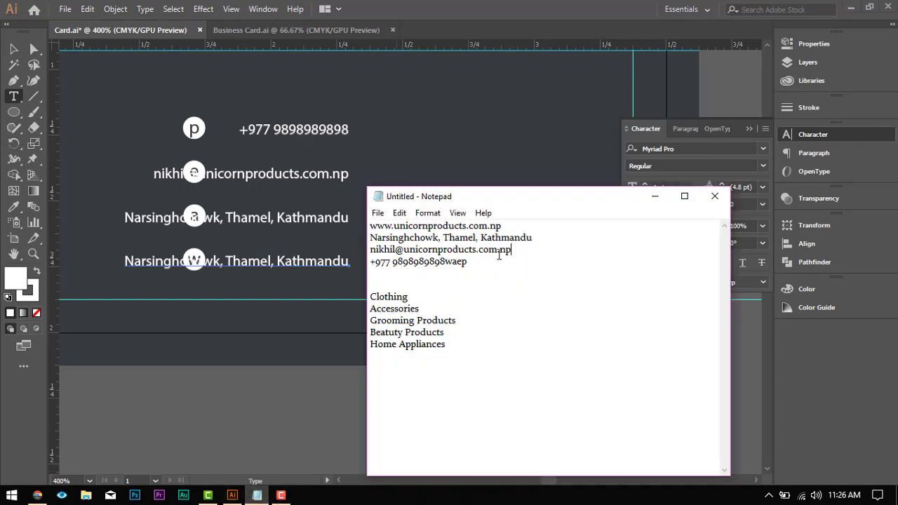
{"action": "left_click_drag", "start_coordinate": [340, 258], "coordinate": [343, 249]}
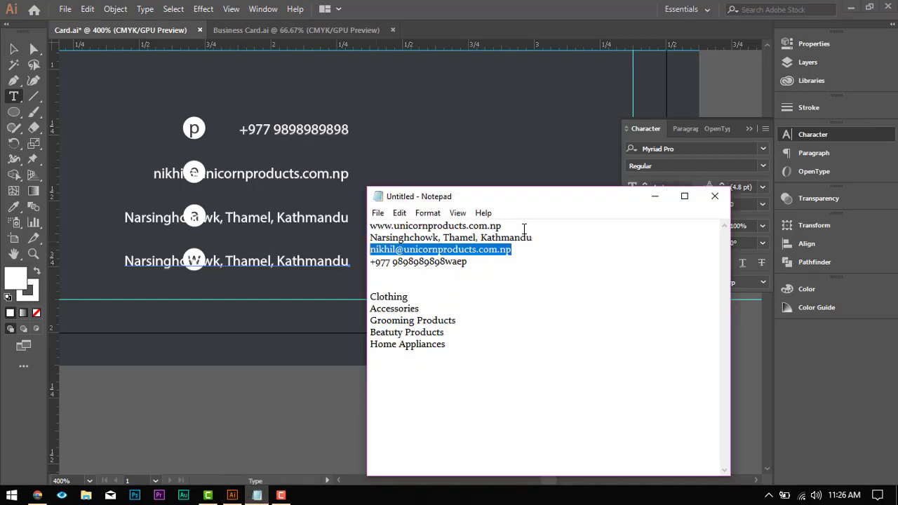
{"action": "left_click_drag", "start_coordinate": [523, 230], "coordinate": [345, 228]}
{"action": "key", "text": "ctrl+c"}
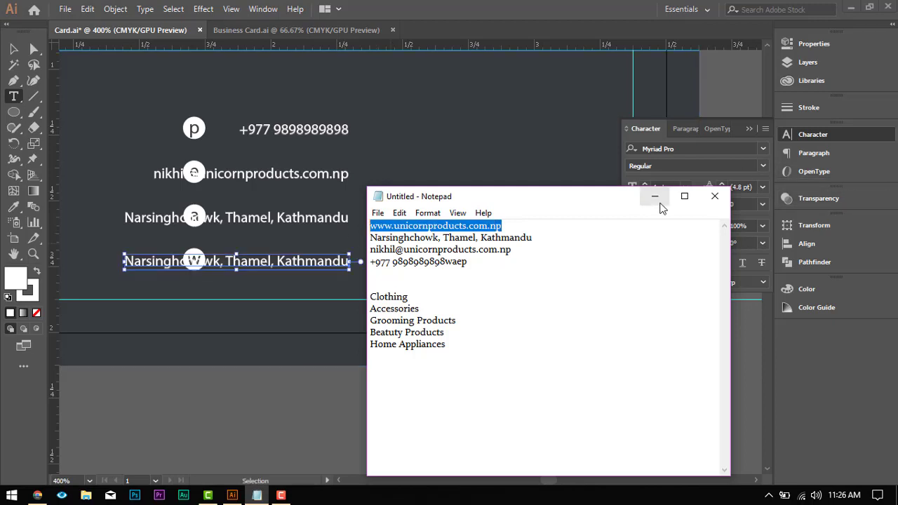
{"action": "left_click", "coordinate": [660, 203]}
{"action": "left_click", "coordinate": [314, 257]}
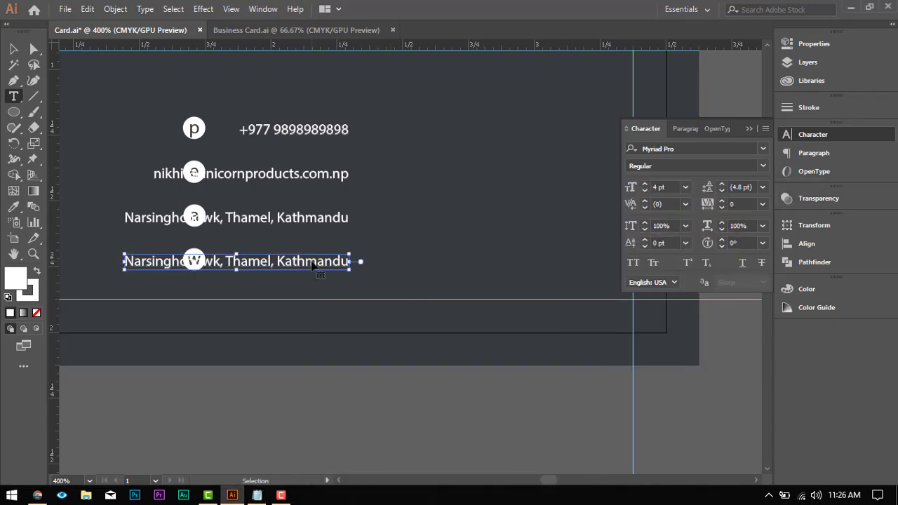
{"action": "key", "text": "ctrl+a"}
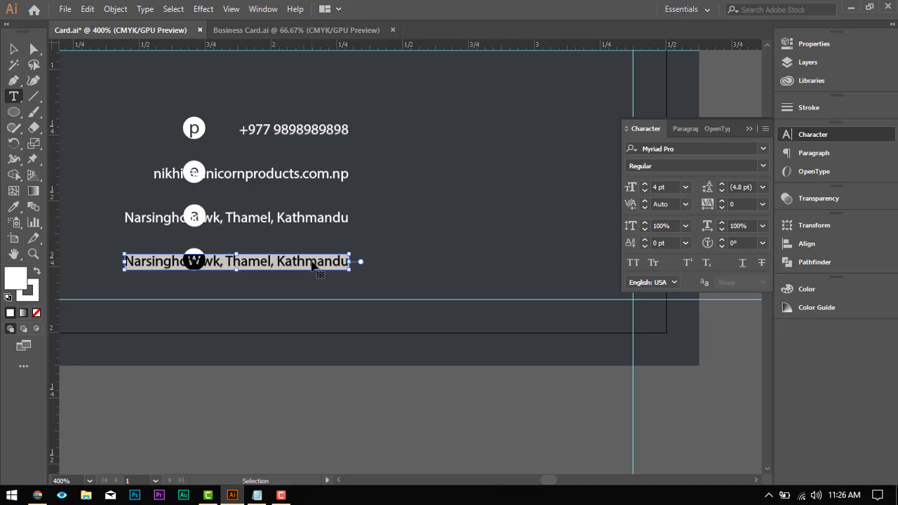
{"action": "key", "text": "ctrl+v"}
{"action": "key", "text": "Escape"}
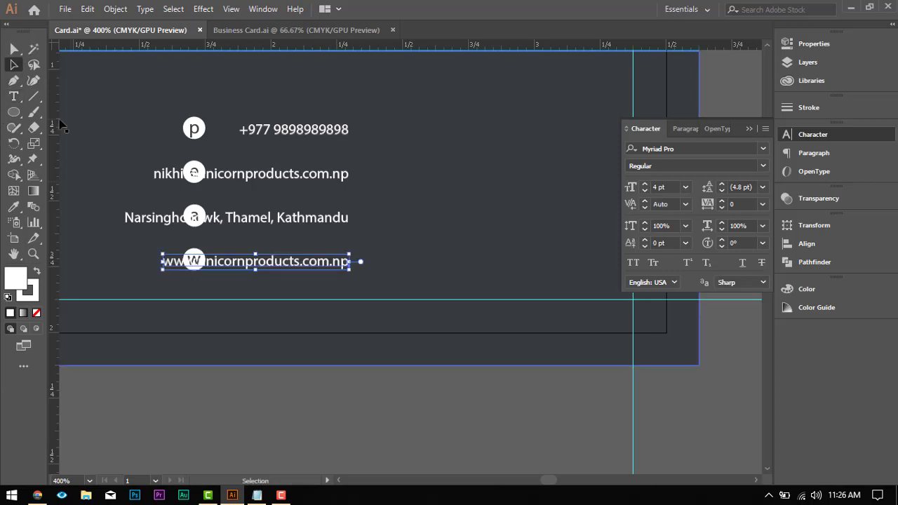
Step: Select all four contact text lines together and move them horizontally to the right, clear of the letter circles
{"action": "left_click", "coordinate": [12, 48]}
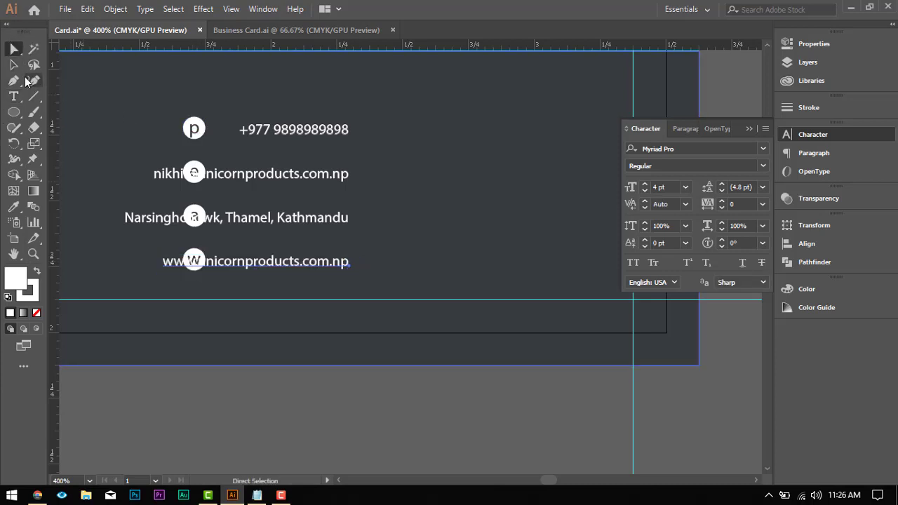
{"action": "left_click", "coordinate": [14, 65]}
{"action": "left_click", "coordinate": [321, 218], "text": "shift"}
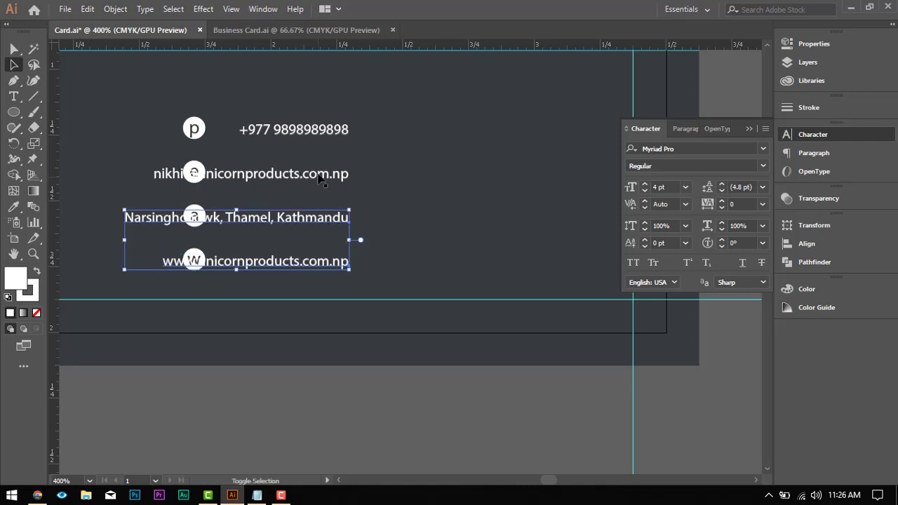
{"action": "left_click", "coordinate": [321, 177], "text": "shift"}
{"action": "left_click", "coordinate": [317, 135], "text": "shift"}
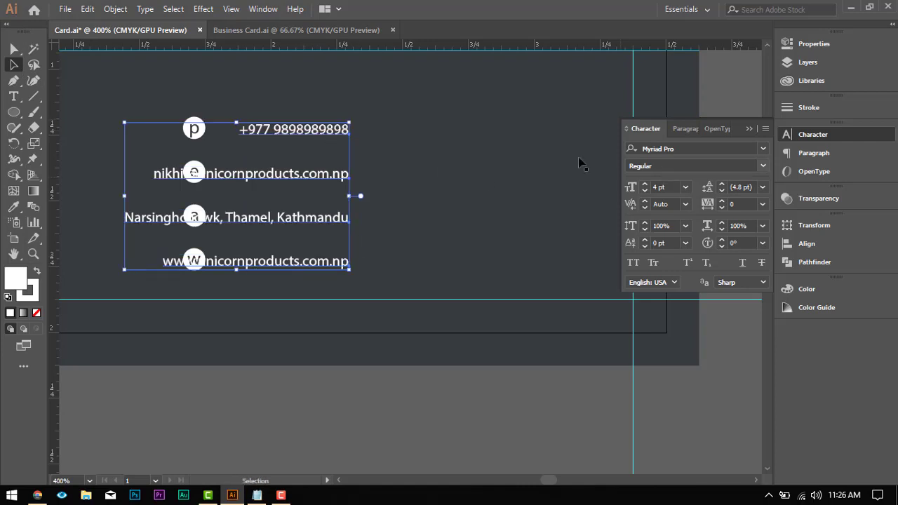
{"action": "left_click_drag", "start_coordinate": [284, 127], "coordinate": [409, 124]}
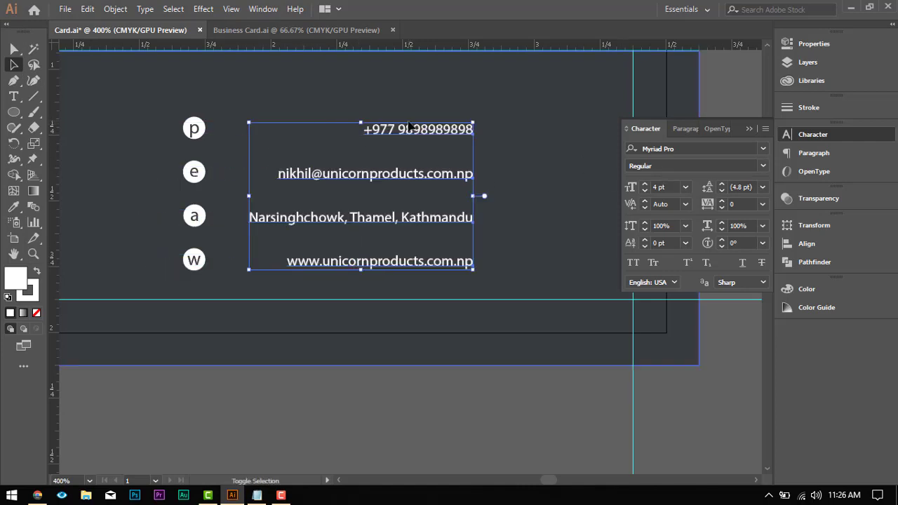
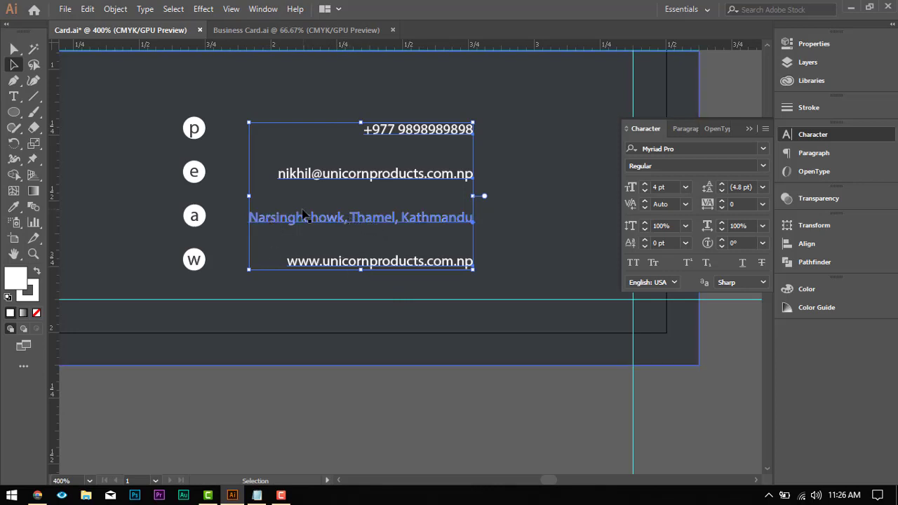
Step: Align the four contact text lines by their left edges and move them horizontally closer to the letter circles
{"action": "left_click", "coordinate": [836, 247]}
{"action": "left_click", "coordinate": [633, 255]}
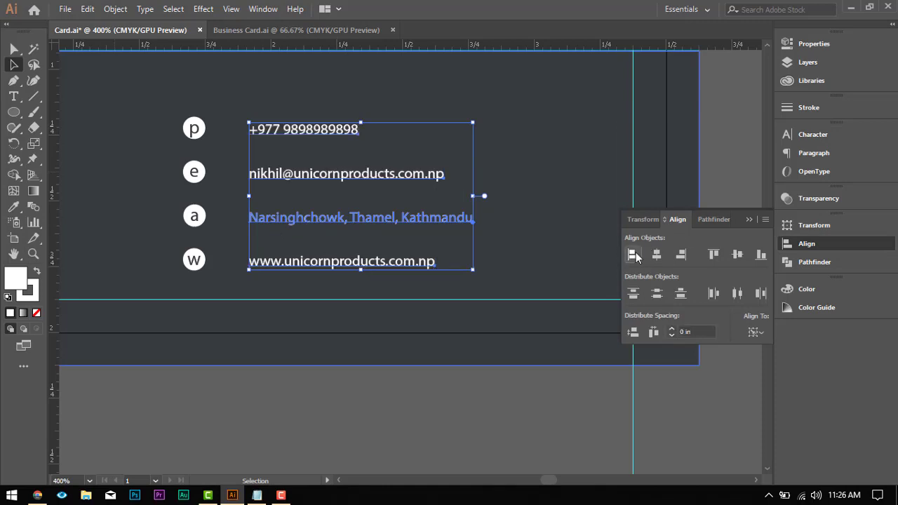
{"action": "left_click_drag", "start_coordinate": [286, 179], "coordinate": [265, 179]}
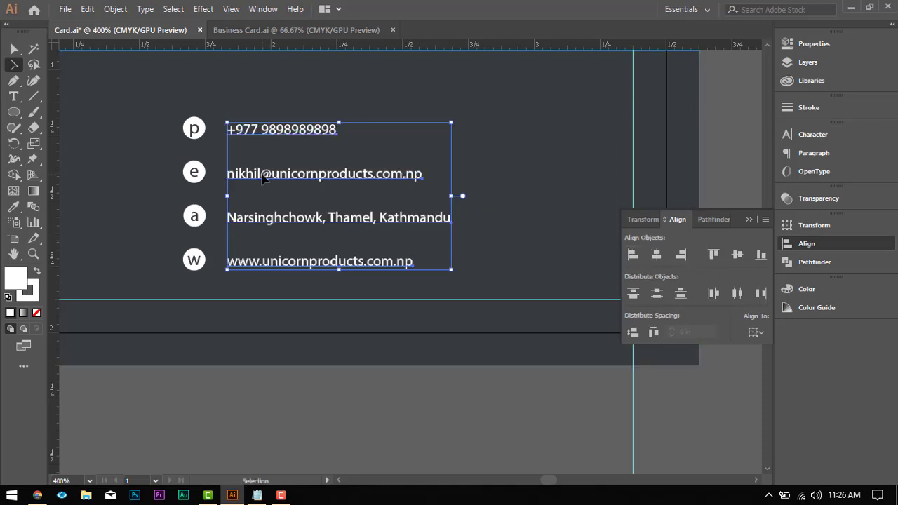
{"action": "left_click", "coordinate": [228, 366]}
Step: Vertically centre the phone number on the circle with the letter p and the e-mail line on the e circle
{"action": "left_click", "coordinate": [271, 130]}
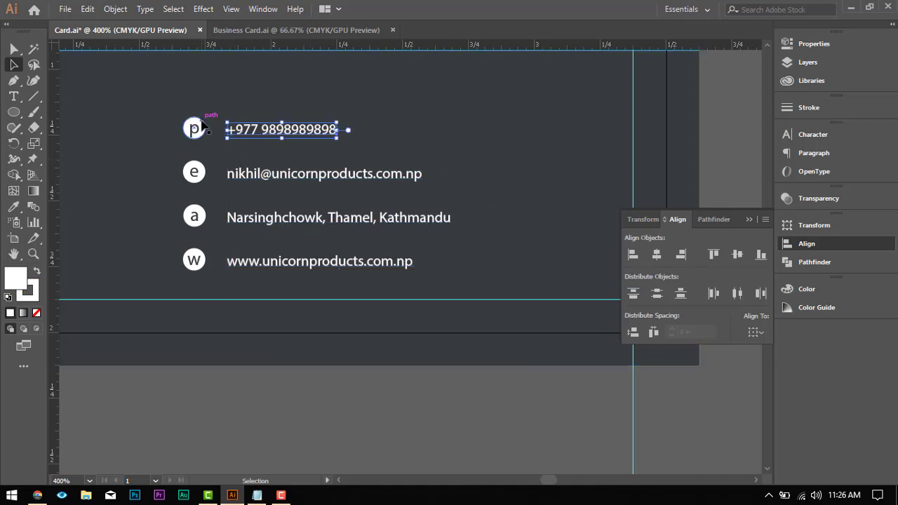
{"action": "left_click", "coordinate": [195, 130], "text": "shift"}
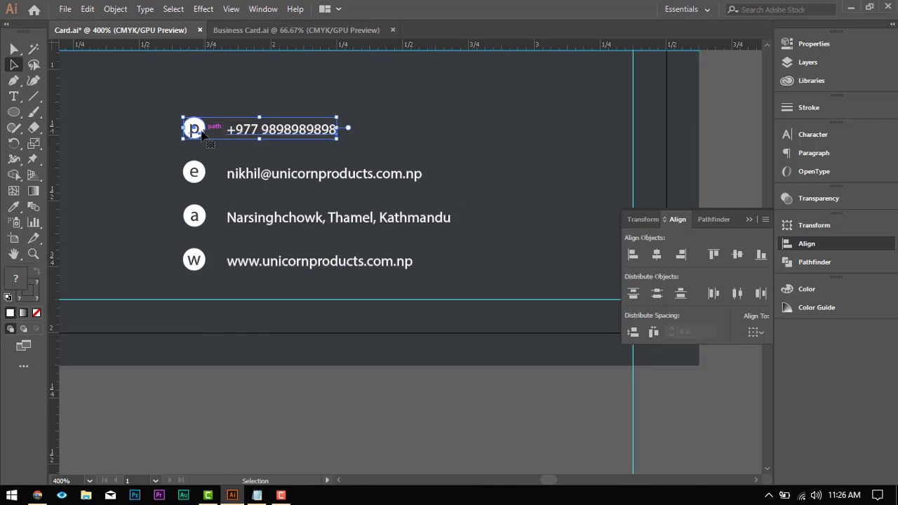
{"action": "left_click", "coordinate": [198, 130]}
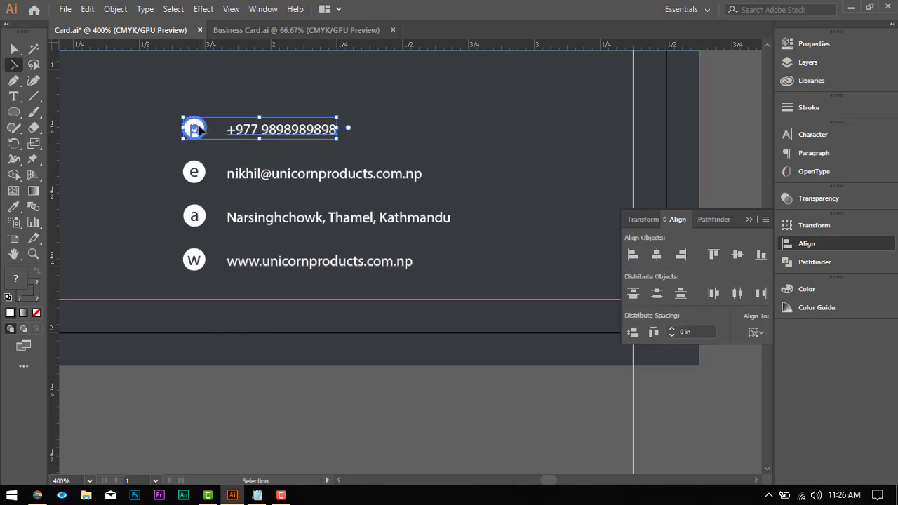
{"action": "left_click", "coordinate": [737, 255]}
{"action": "left_click", "coordinate": [261, 176]}
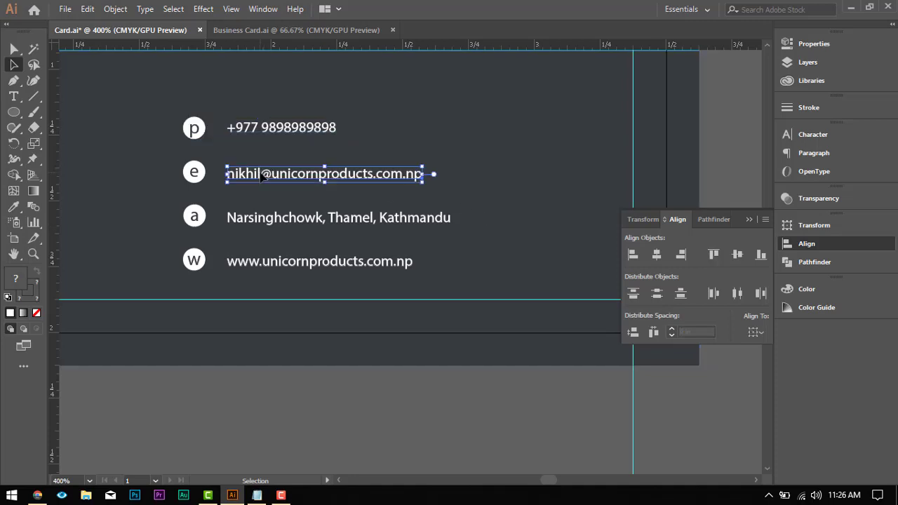
{"action": "left_click", "coordinate": [194, 173], "text": "shift"}
{"action": "left_click", "coordinate": [194, 173]}
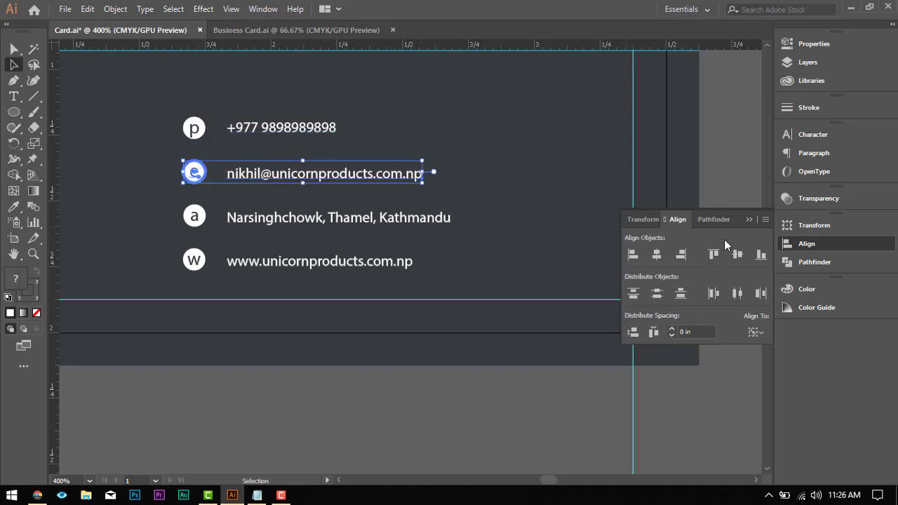
{"action": "left_click", "coordinate": [736, 256]}
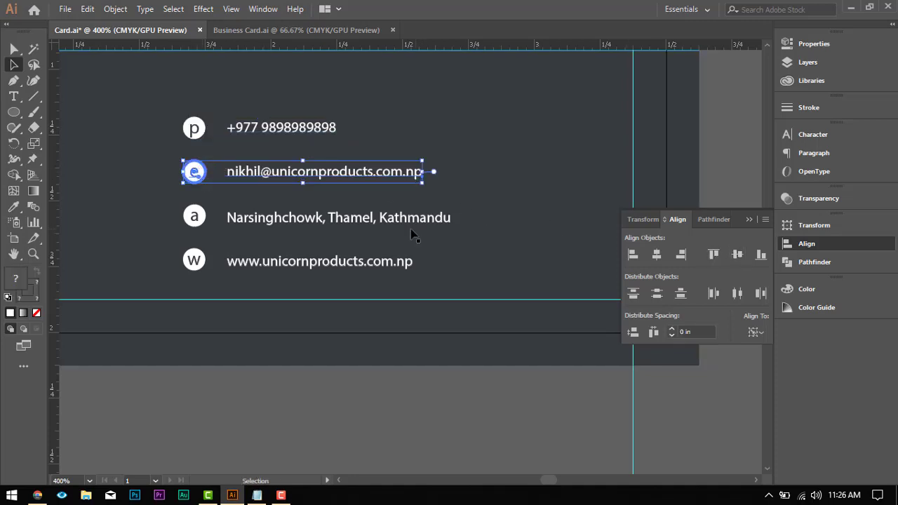
Step: Vertically centre the street address on the circle with the letter a and the website on the w circle
{"action": "left_click", "coordinate": [308, 219]}
{"action": "left_click", "coordinate": [194, 219], "text": "shift"}
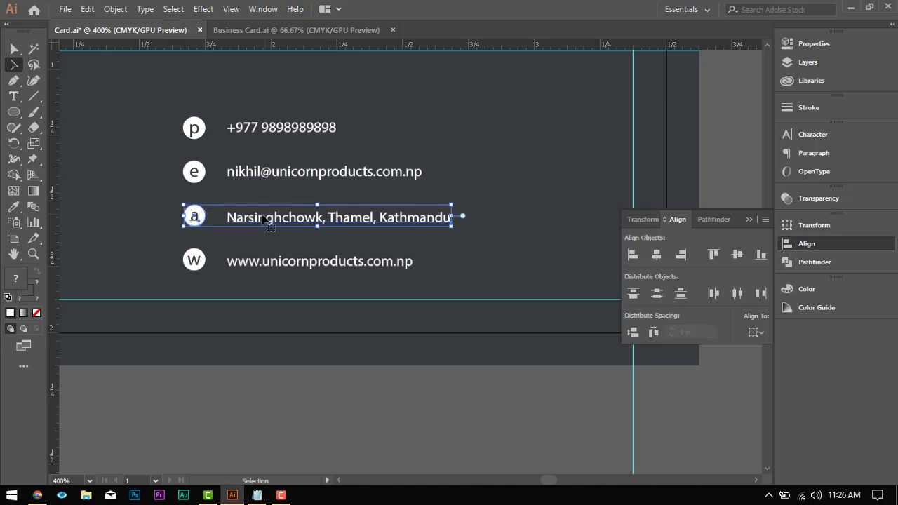
{"action": "left_click", "coordinate": [194, 217]}
{"action": "left_click", "coordinate": [736, 255]}
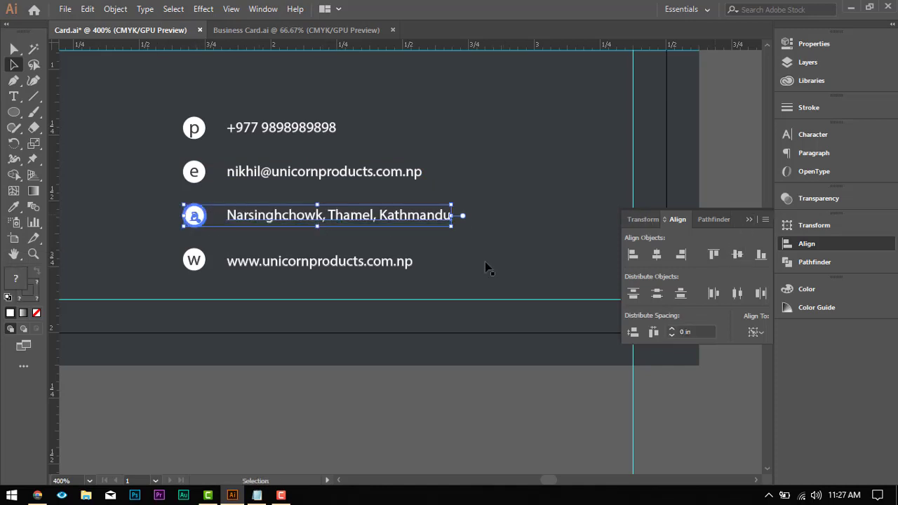
{"action": "left_click", "coordinate": [318, 264]}
{"action": "left_click_drag", "start_coordinate": [197, 261], "coordinate": [187, 259]}
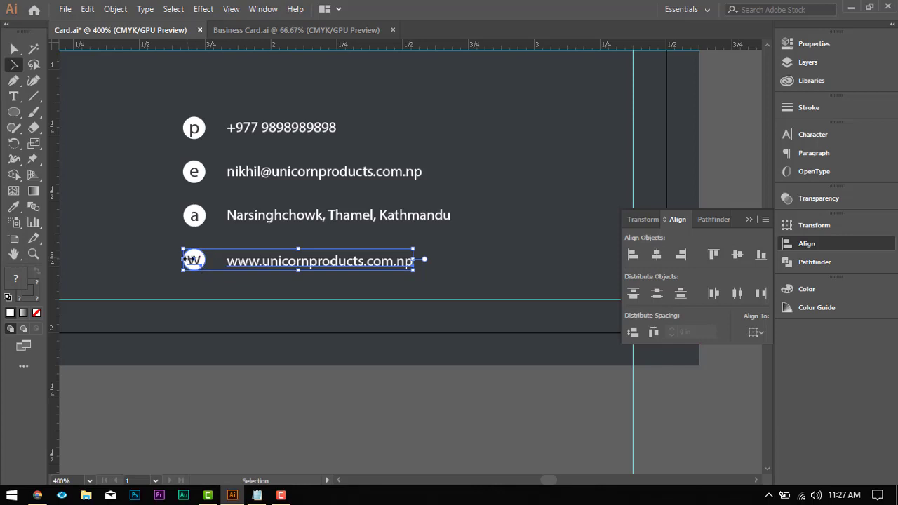
{"action": "left_click", "coordinate": [198, 261]}
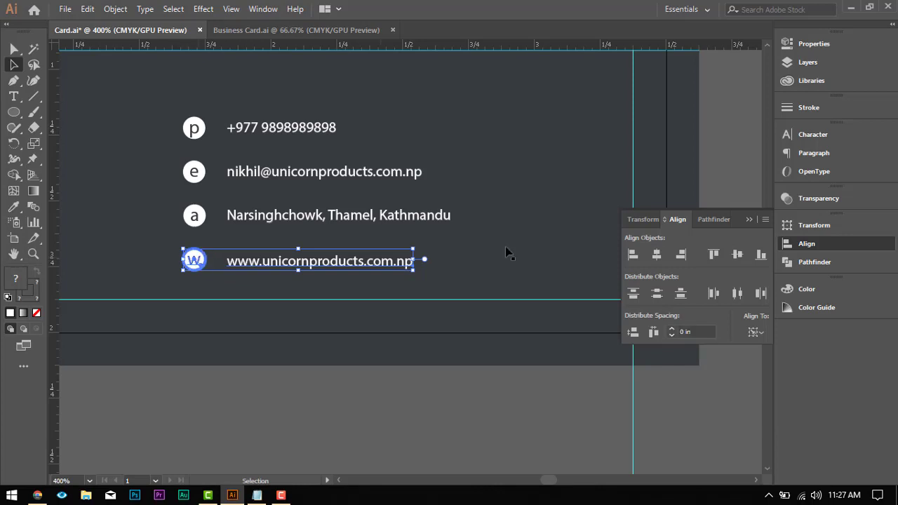
{"action": "left_click", "coordinate": [737, 254]}
{"action": "left_click", "coordinate": [381, 291]}
Step: Group the phone number with its p circle and the e-mail line with its e circle
{"action": "scroll", "coordinate": [373, 267], "scroll_direction": "down", "scroll_amount": 3}
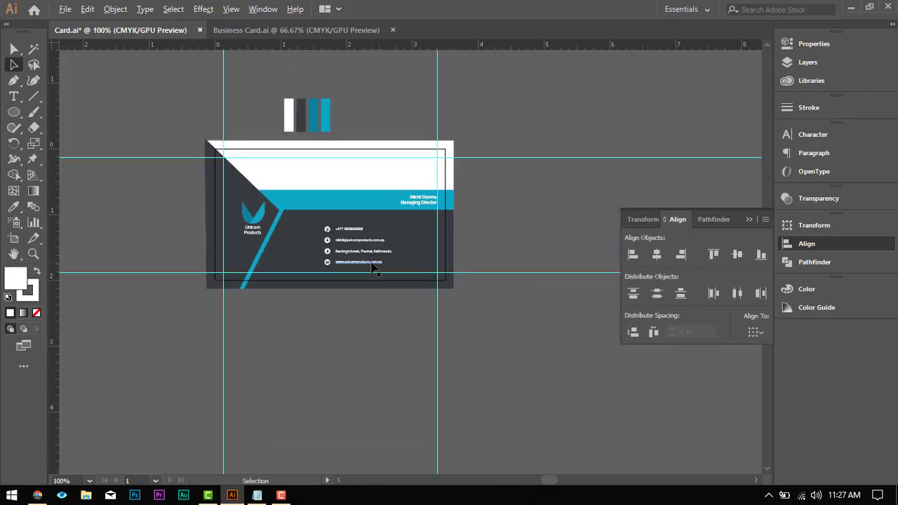
{"action": "scroll", "coordinate": [380, 261], "scroll_direction": "up", "scroll_amount": 1}
{"action": "scroll", "coordinate": [407, 250], "scroll_direction": "down", "scroll_amount": 3}
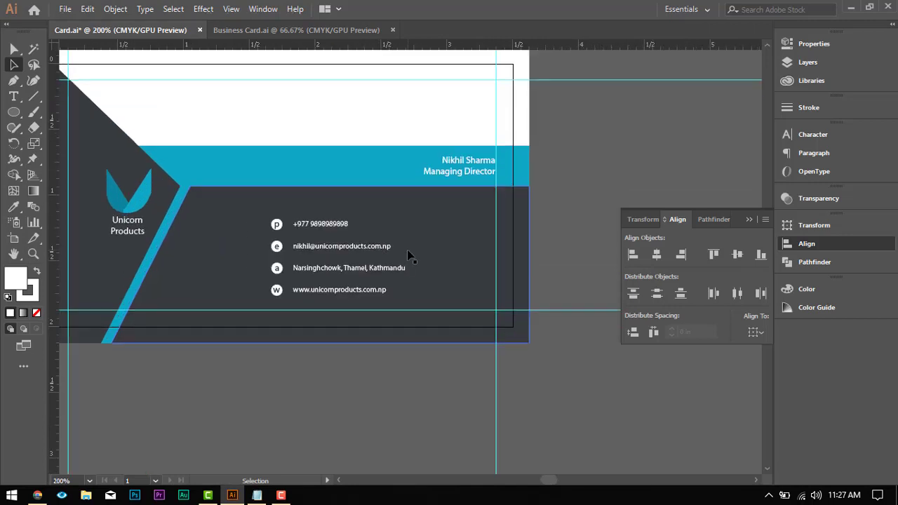
{"action": "left_click", "coordinate": [322, 196]}
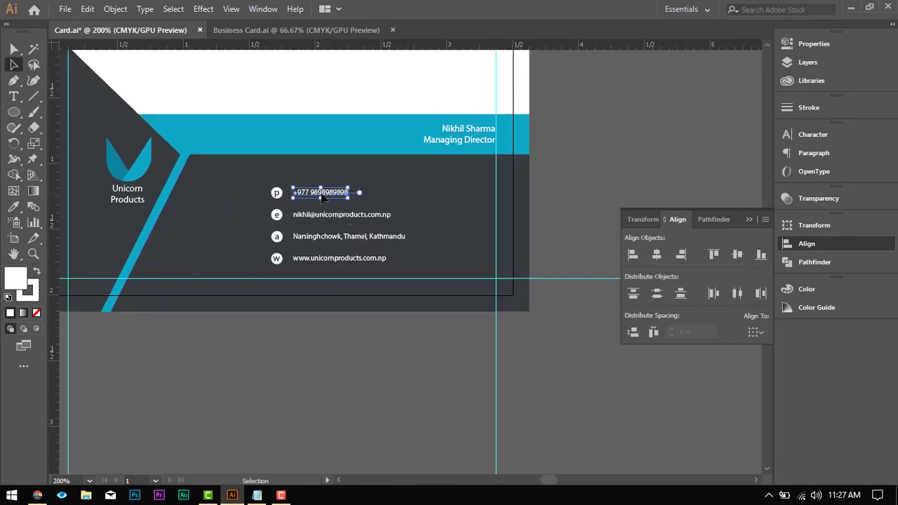
{"action": "left_click", "coordinate": [276, 197], "text": "shift"}
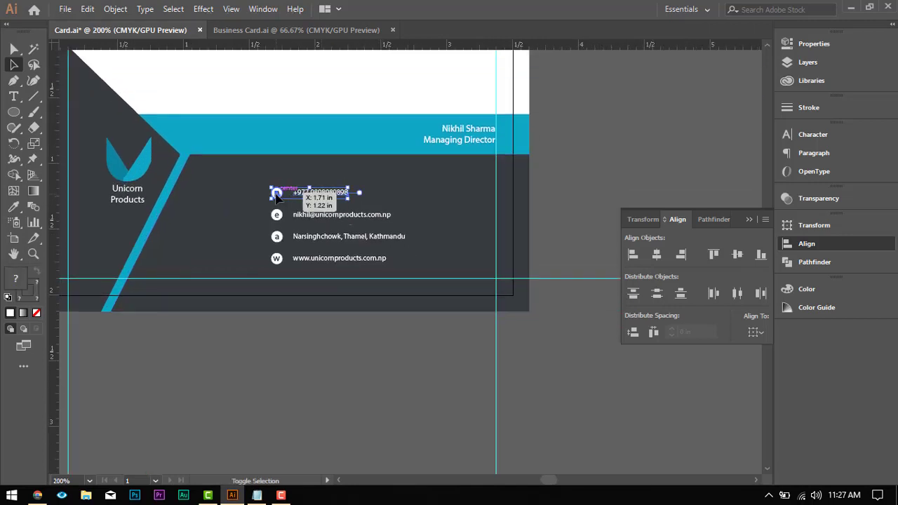
{"action": "left_click", "coordinate": [333, 219], "text": "ctrl"}
{"action": "left_click", "coordinate": [275, 218], "text": "shift"}
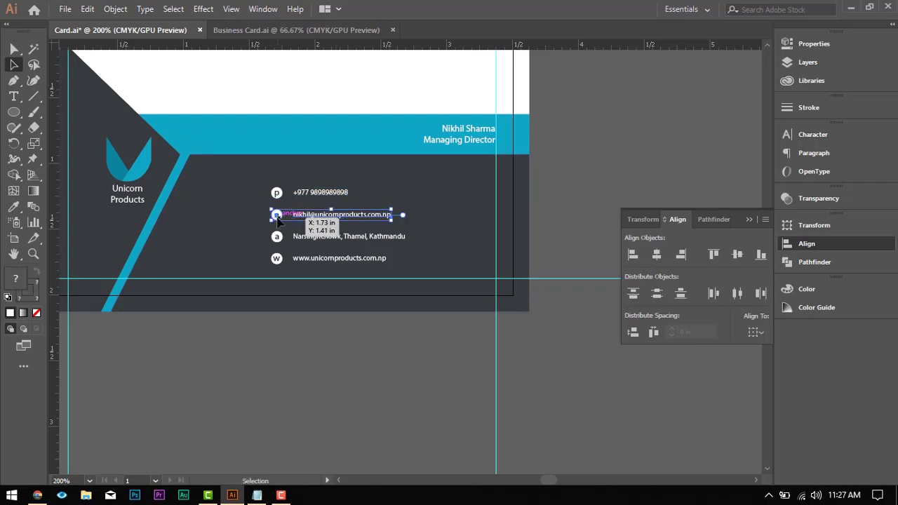
Step: Group the street address with its a circle and the website with its w circle
{"action": "left_click", "coordinate": [304, 238], "text": "ctrl"}
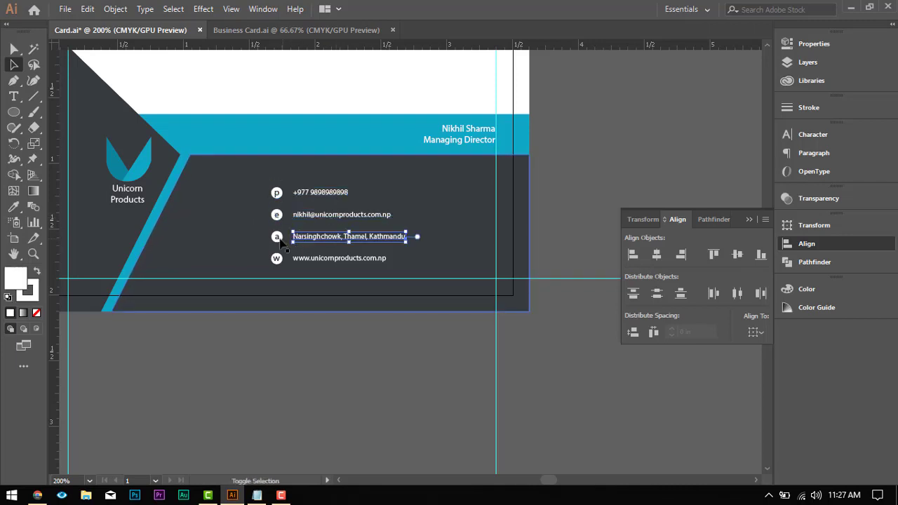
{"action": "left_click", "coordinate": [277, 239], "text": "shift"}
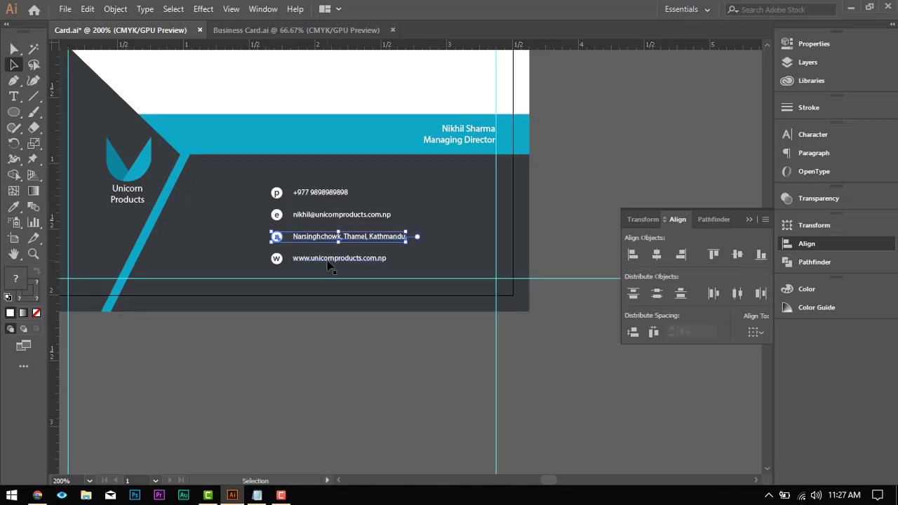
{"action": "left_click", "coordinate": [330, 259], "text": "ctrl"}
{"action": "left_click", "coordinate": [277, 260], "text": "shift"}
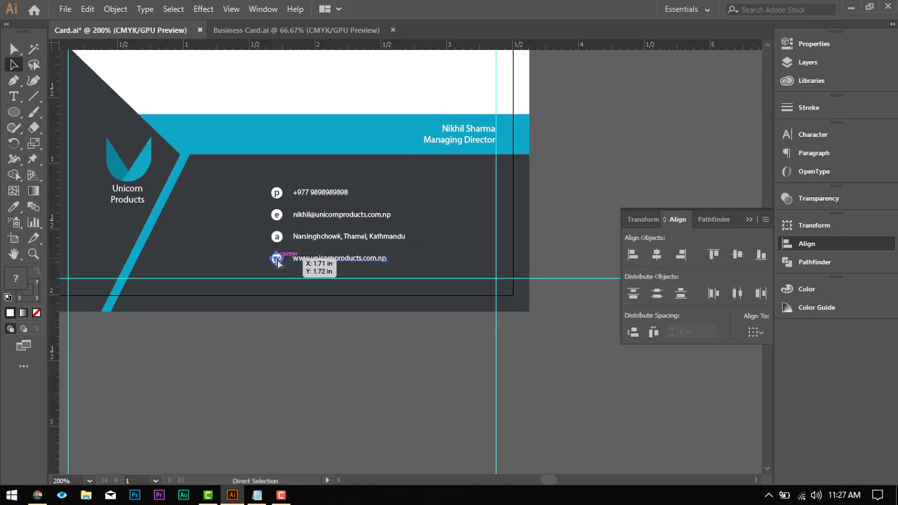
Step: Distribute the four contact rows vertically with 0.04 in spacing, using the phone row as the key object
{"action": "left_click", "coordinate": [315, 237], "text": "shift"}
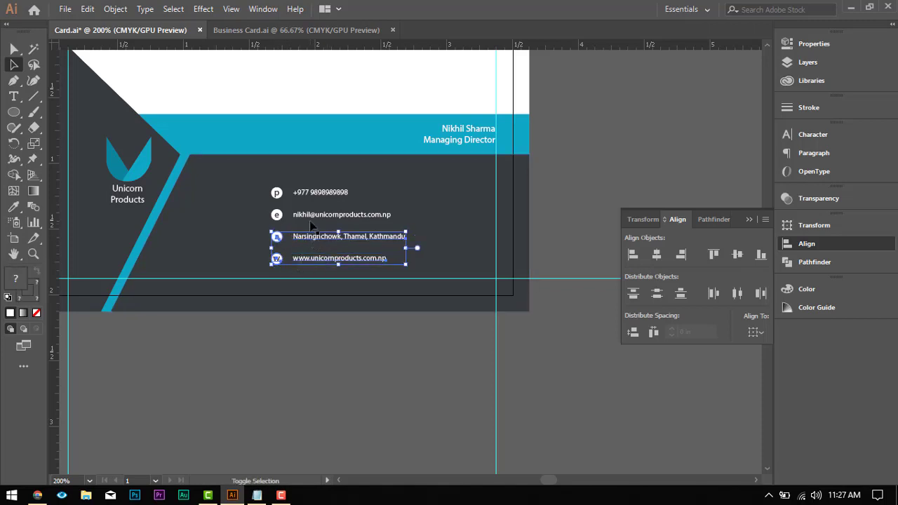
{"action": "left_click", "coordinate": [312, 214], "text": "shift"}
{"action": "left_click", "coordinate": [312, 195], "text": "shift"}
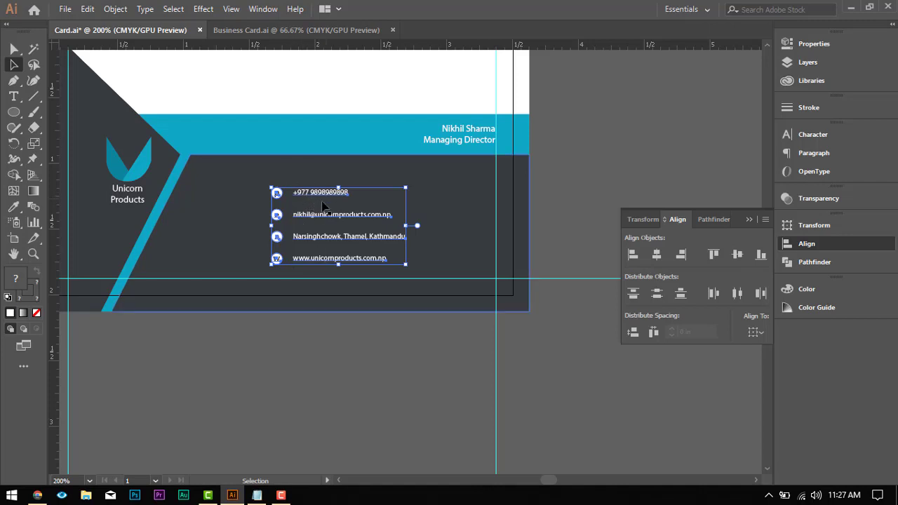
{"action": "left_click", "coordinate": [314, 199]}
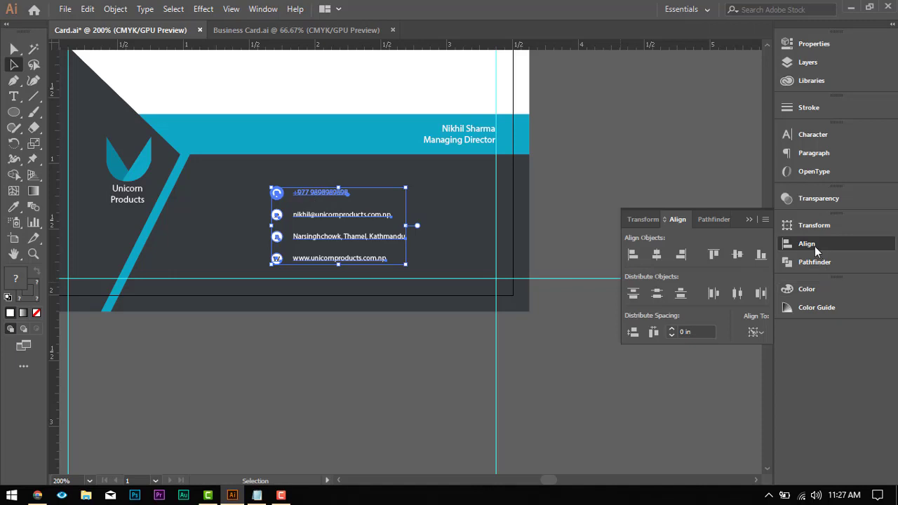
{"action": "left_click", "coordinate": [633, 333]}
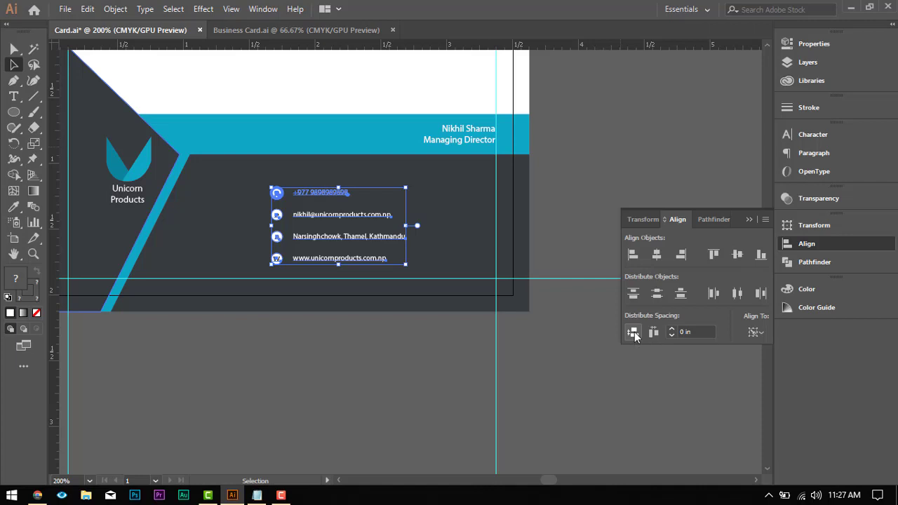
{"action": "left_click", "coordinate": [686, 332]}
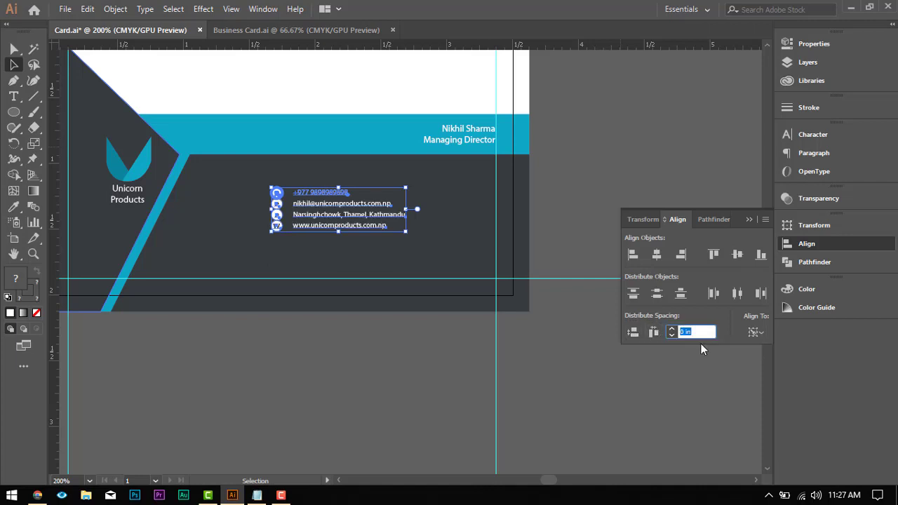
{"action": "type", "text": "3 px"}
{"action": "left_click", "coordinate": [633, 334]}
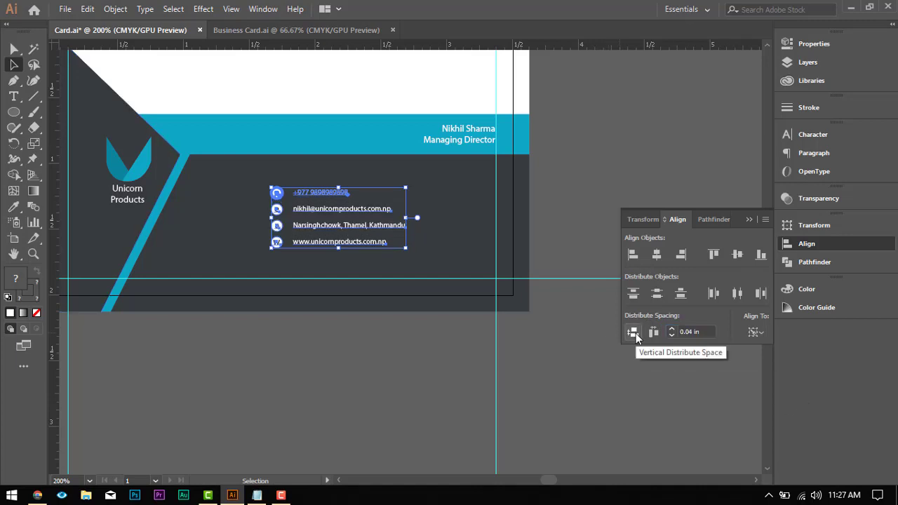
{"action": "left_click", "coordinate": [314, 342]}
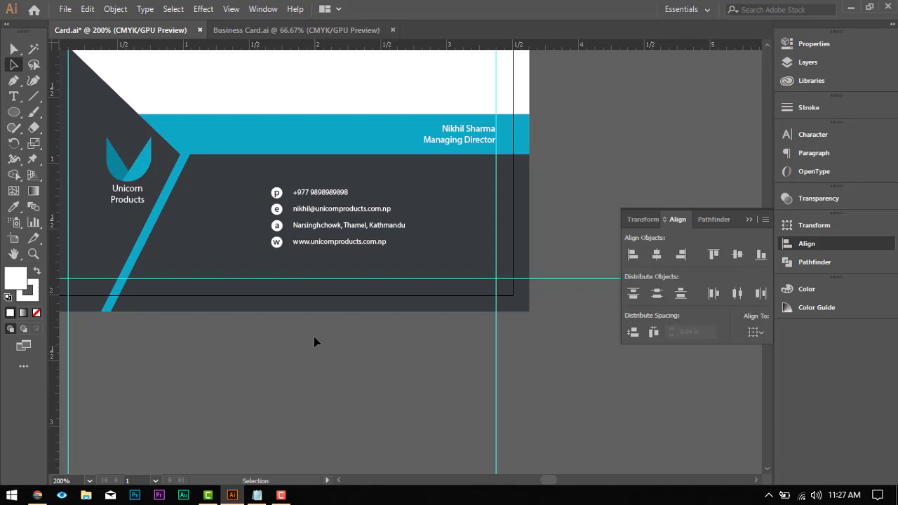
{"action": "left_click", "coordinate": [255, 181]}
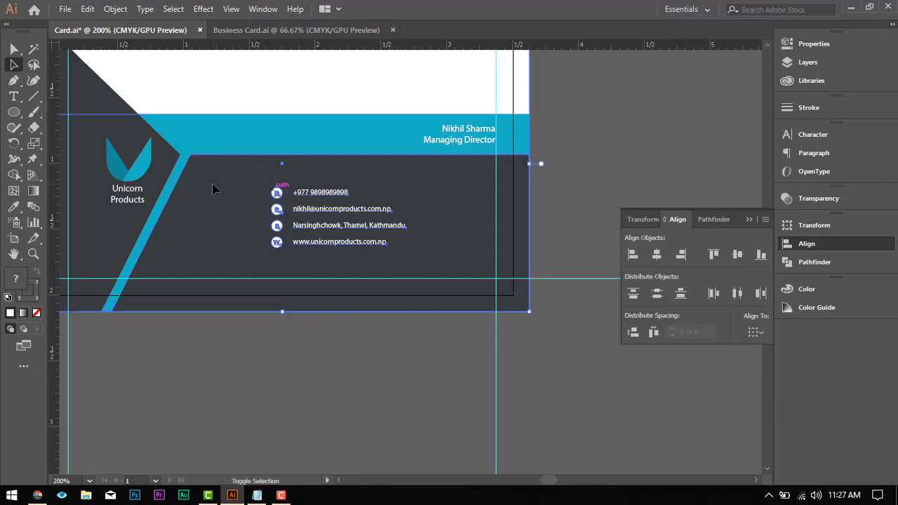
{"action": "left_click_drag", "start_coordinate": [326, 219], "coordinate": [278, 220]}
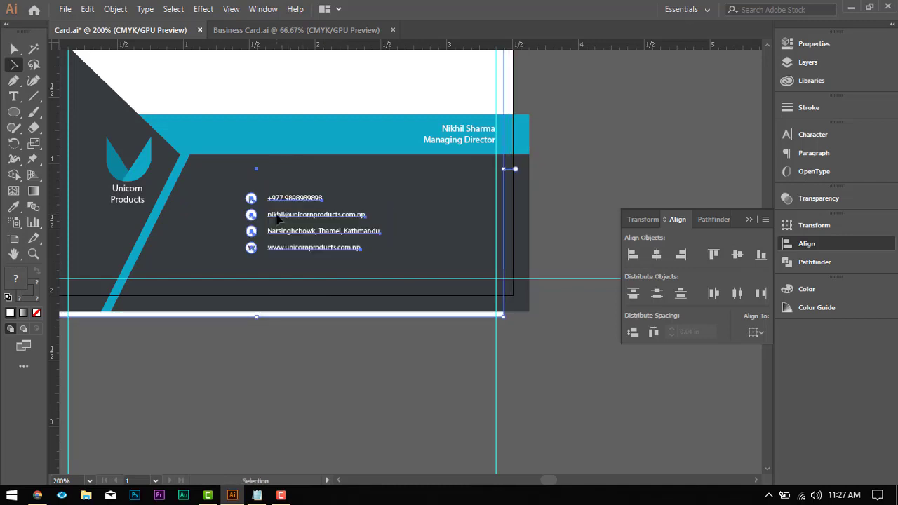
{"action": "key", "text": "ctrl+z"}
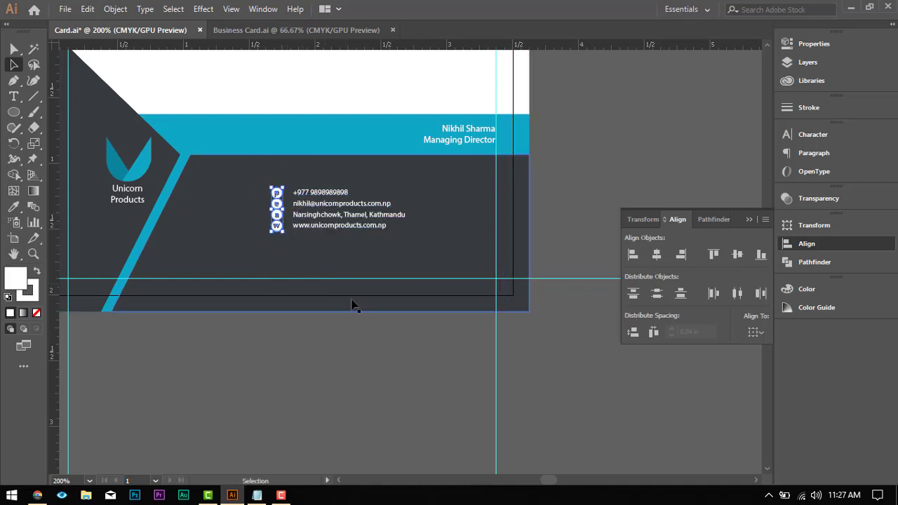
{"action": "key", "text": "ctrl+z"}
{"action": "left_click", "coordinate": [336, 383]}
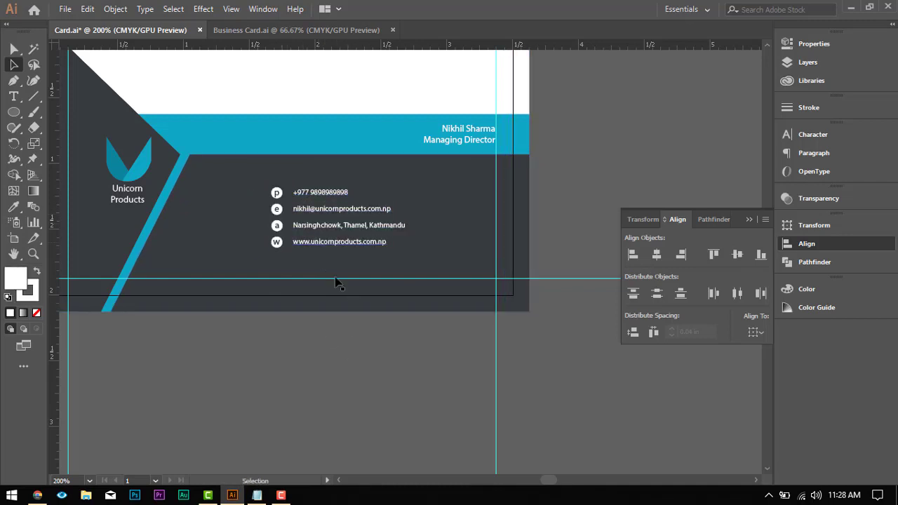
Step: Select the four contact rows together with their letter circles
{"action": "left_click", "coordinate": [275, 193]}
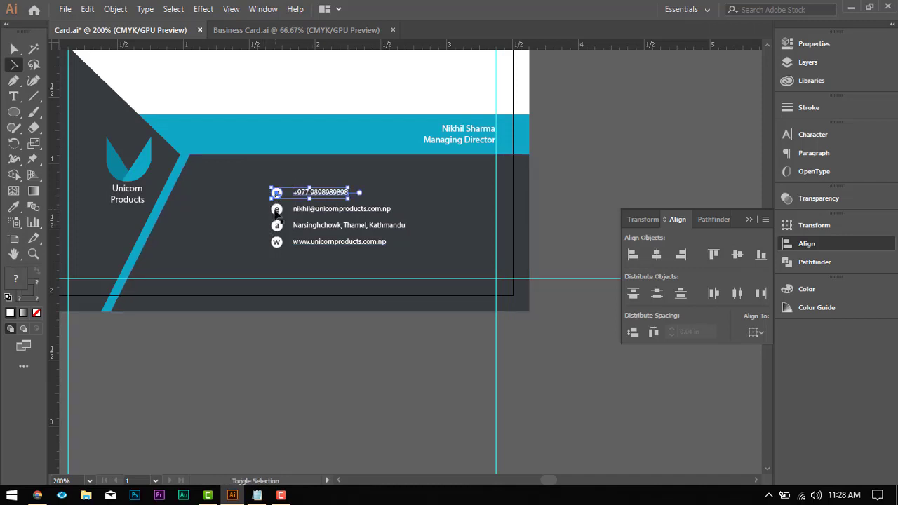
{"action": "left_click", "coordinate": [275, 210], "text": "shift"}
{"action": "left_click", "coordinate": [276, 226], "text": "shift"}
{"action": "left_click", "coordinate": [277, 242], "text": "shift"}
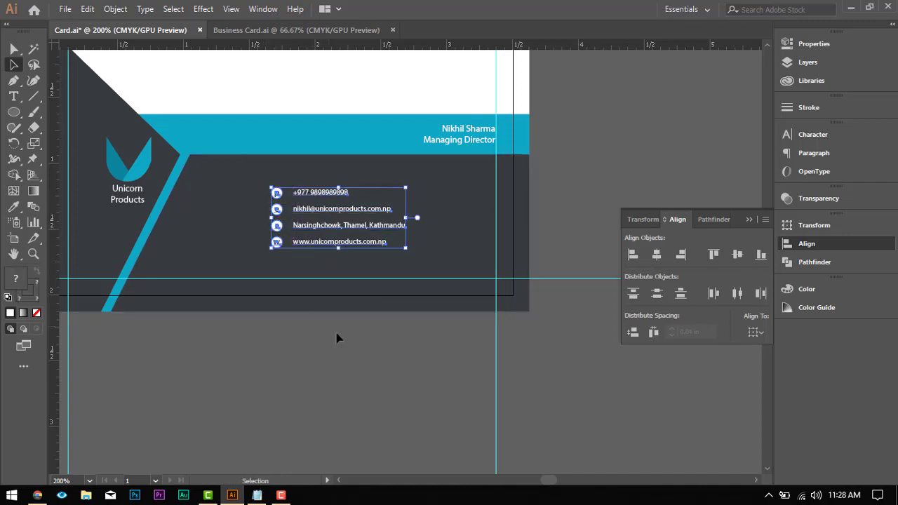
Step: Move the dark grey shape behind the contact rows diagonally down and to the right, past the card's lower edge
{"action": "left_click", "coordinate": [364, 348]}
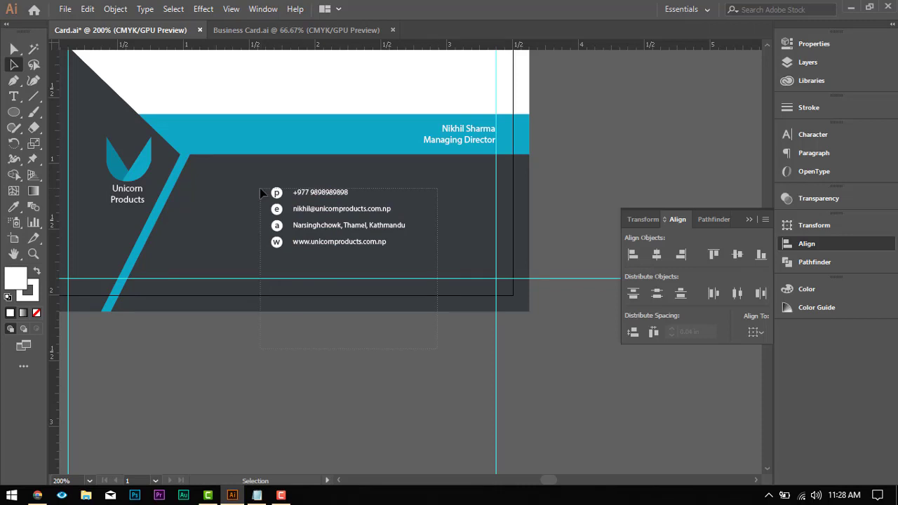
{"action": "left_click_drag", "start_coordinate": [250, 178], "coordinate": [441, 325]}
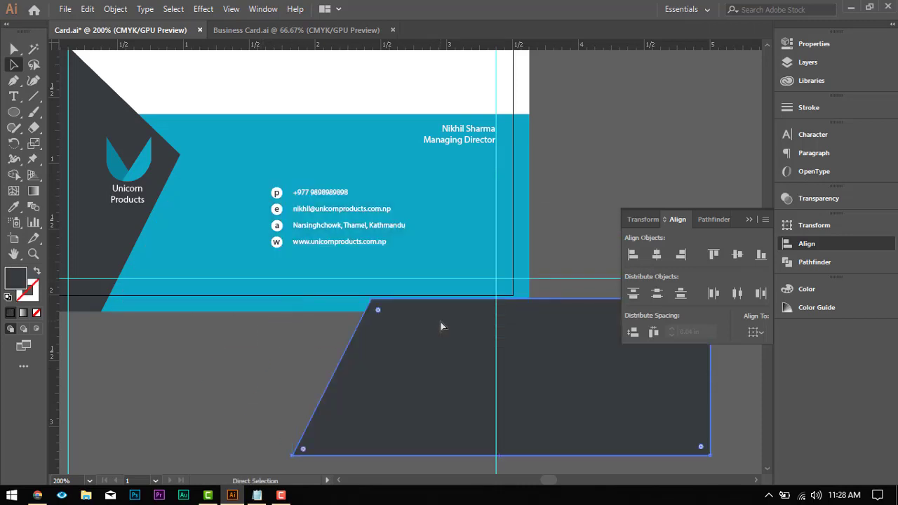
Step: Undo the dark grey shape's move and shift the four contact rows with their letter circles slightly left
{"action": "key", "text": "ctrl+z"}
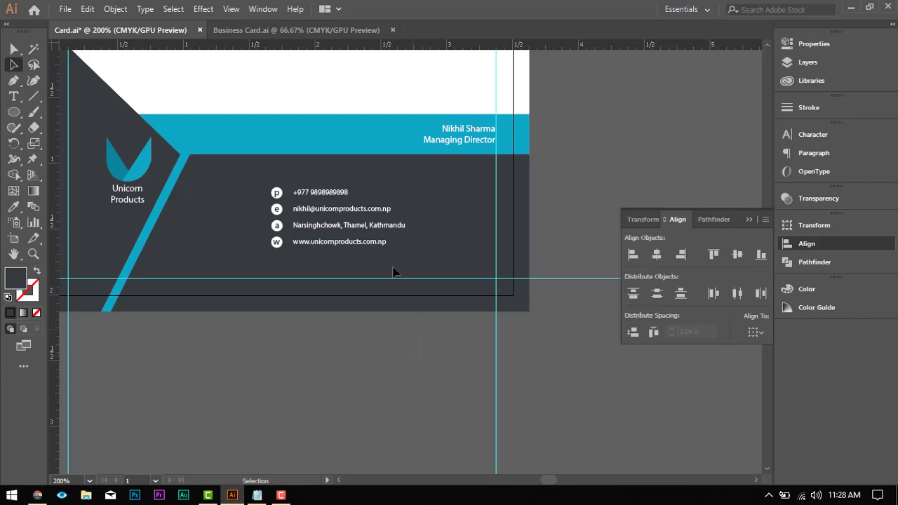
{"action": "left_click", "coordinate": [249, 170]}
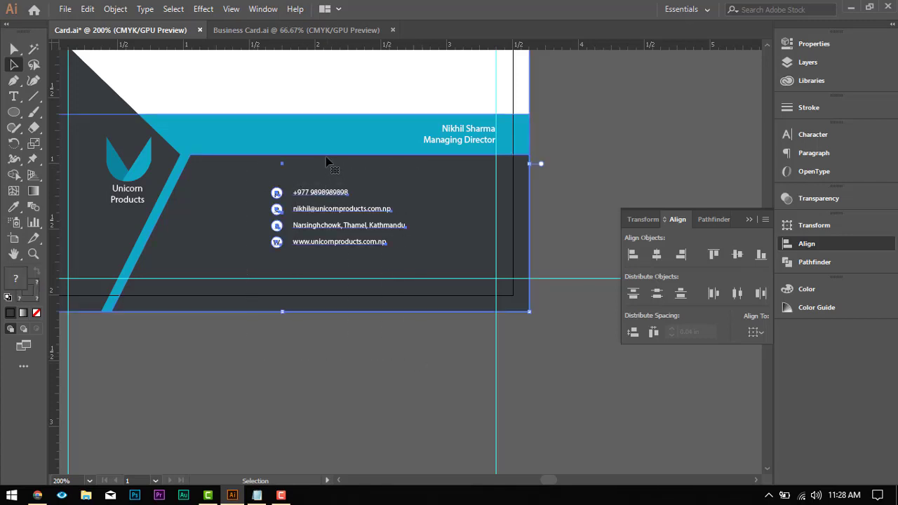
{"action": "left_click", "coordinate": [231, 171], "text": "ctrl+shift"}
{"action": "left_click", "coordinate": [247, 136], "text": "ctrl+shift"}
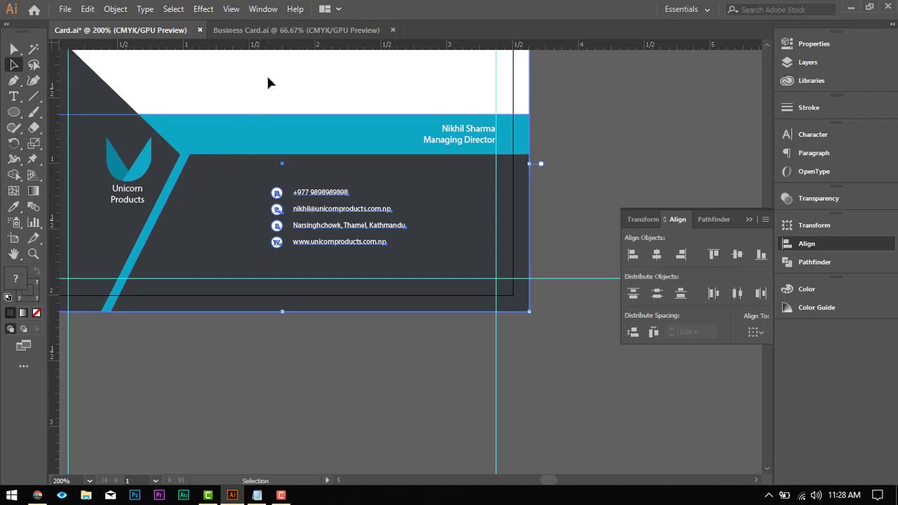
{"action": "left_click", "coordinate": [267, 76], "text": "ctrl+shift"}
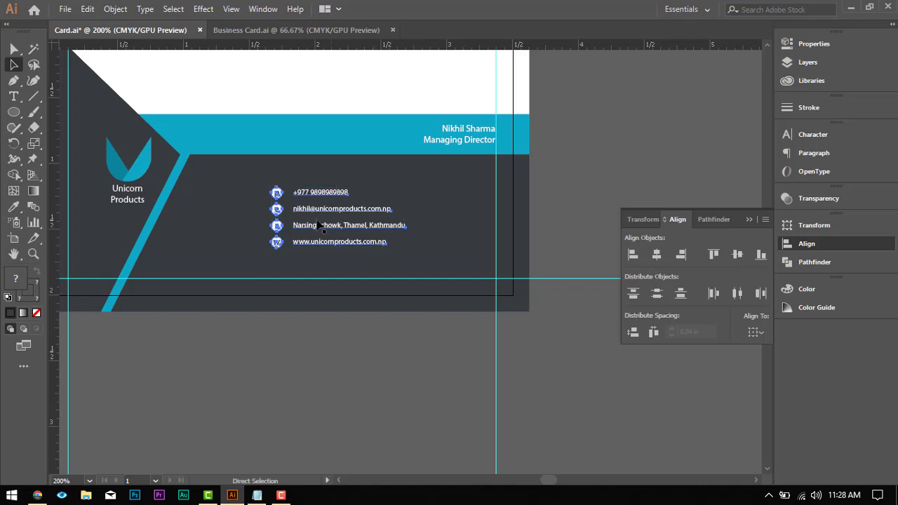
{"action": "left_click_drag", "start_coordinate": [303, 219], "coordinate": [293, 213]}
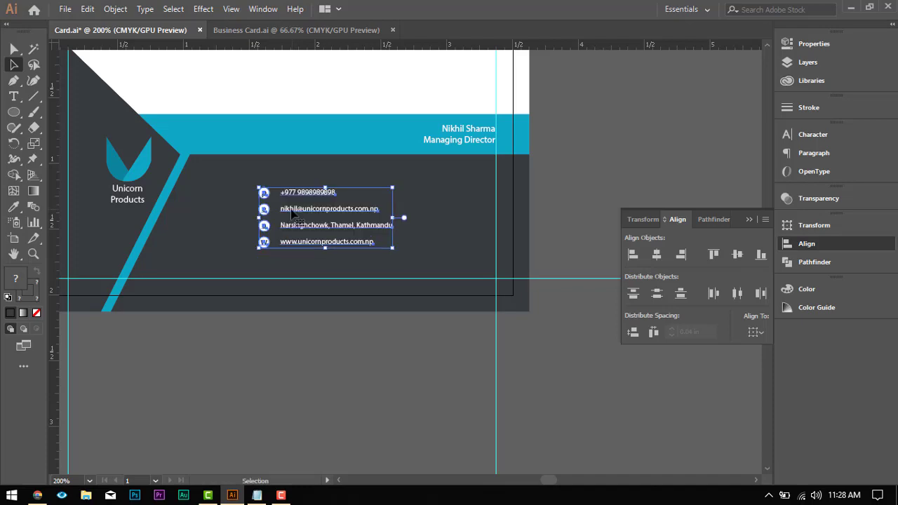
{"action": "left_click", "coordinate": [313, 354]}
{"action": "scroll", "coordinate": [325, 327], "scroll_direction": "down", "scroll_amount": 3}
{"action": "scroll", "coordinate": [330, 317], "scroll_direction": "up", "scroll_amount": 1}
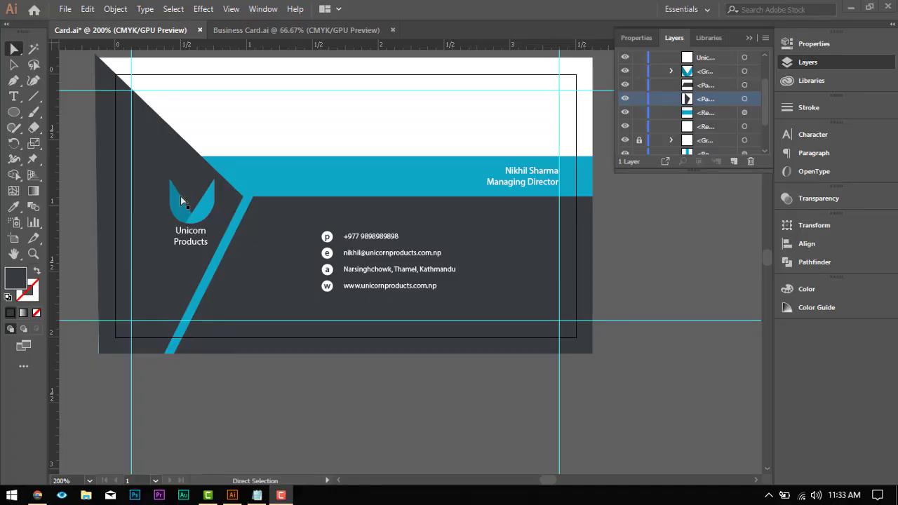
Step: Move the lower-left anchor of the dark grey shape behind the logo to the bleed corner at X -0.13 in, Y 2.13 in
{"action": "left_click", "coordinate": [95, 343]}
{"action": "scroll", "coordinate": [95, 341], "scroll_direction": "up", "scroll_amount": 3}
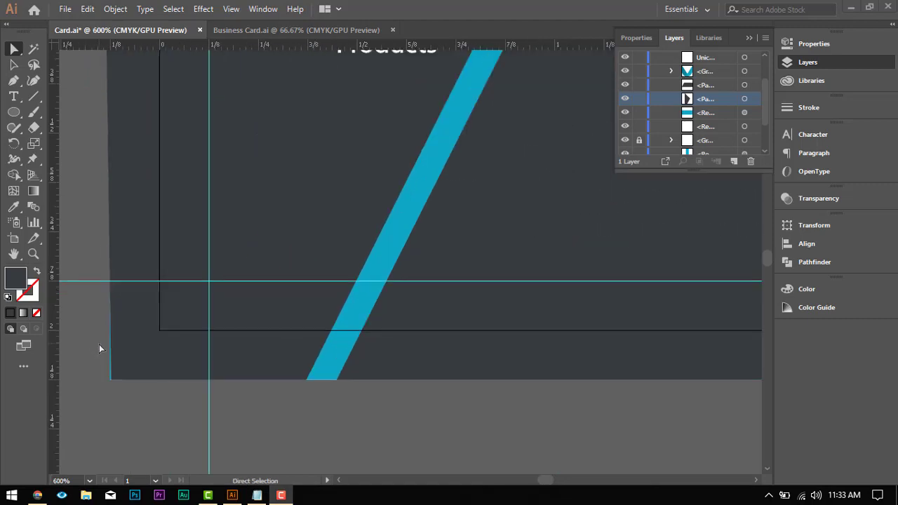
{"action": "scroll", "coordinate": [99, 345], "scroll_direction": "down", "scroll_amount": 3}
{"action": "scroll", "coordinate": [106, 168], "scroll_direction": "up", "scroll_amount": 3}
{"action": "scroll", "coordinate": [102, 133], "scroll_direction": "up", "scroll_amount": 1}
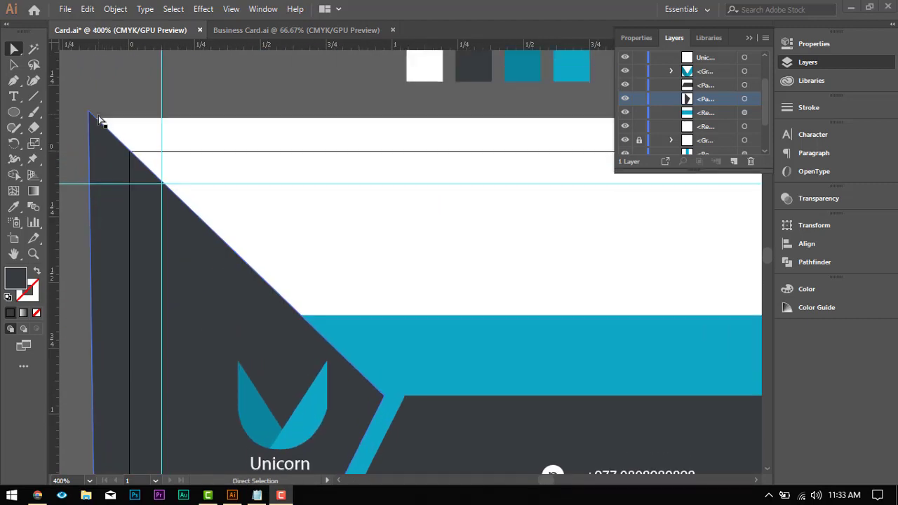
{"action": "scroll", "coordinate": [99, 115], "scroll_direction": "down", "scroll_amount": 1}
{"action": "scroll", "coordinate": [98, 121], "scroll_direction": "down", "scroll_amount": 3}
{"action": "scroll", "coordinate": [76, 165], "scroll_direction": "up", "scroll_amount": 2}
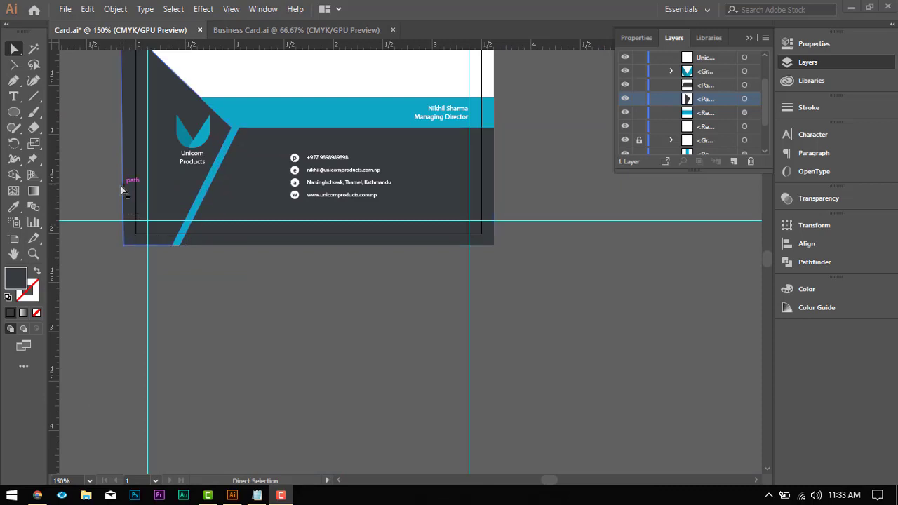
{"action": "scroll", "coordinate": [108, 229], "scroll_direction": "up", "scroll_amount": 2}
{"action": "scroll", "coordinate": [120, 253], "scroll_direction": "up", "scroll_amount": 2}
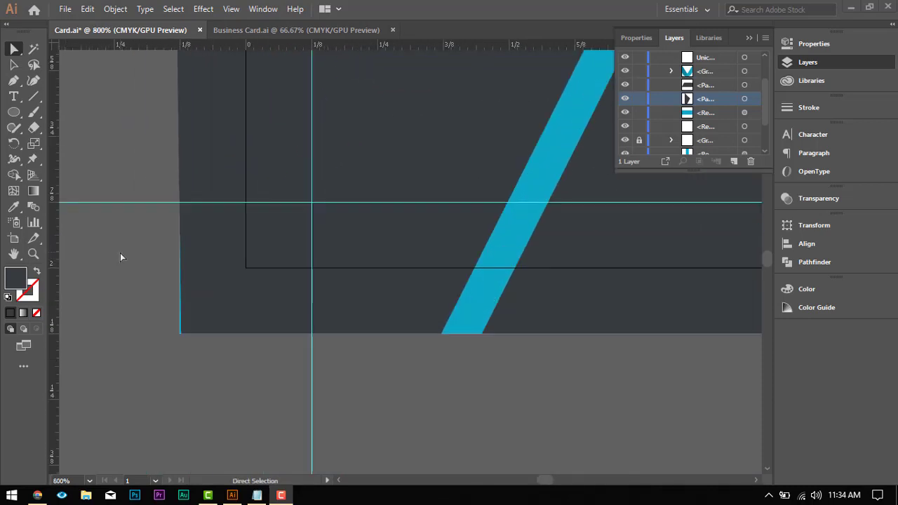
{"action": "scroll", "coordinate": [122, 256], "scroll_direction": "up", "scroll_amount": 2}
{"action": "scroll", "coordinate": [251, 318], "scroll_direction": "up", "scroll_amount": 2}
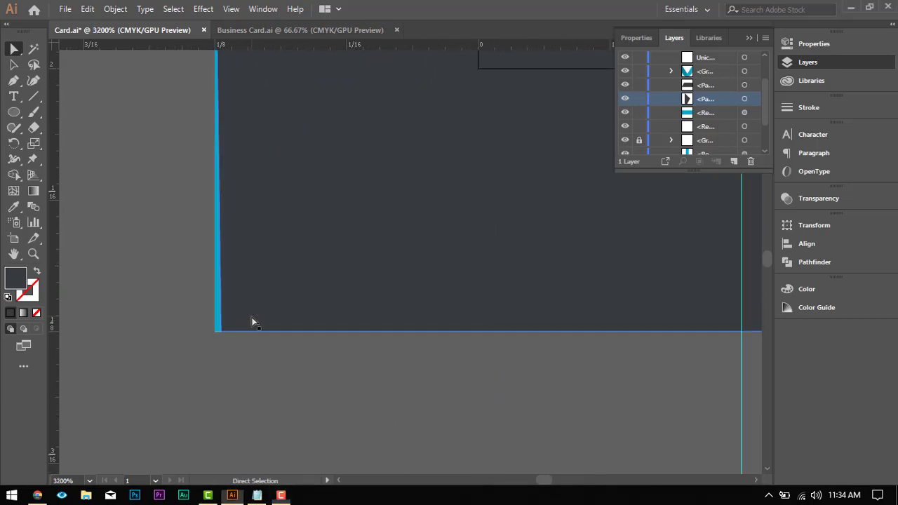
{"action": "left_click", "coordinate": [222, 329]}
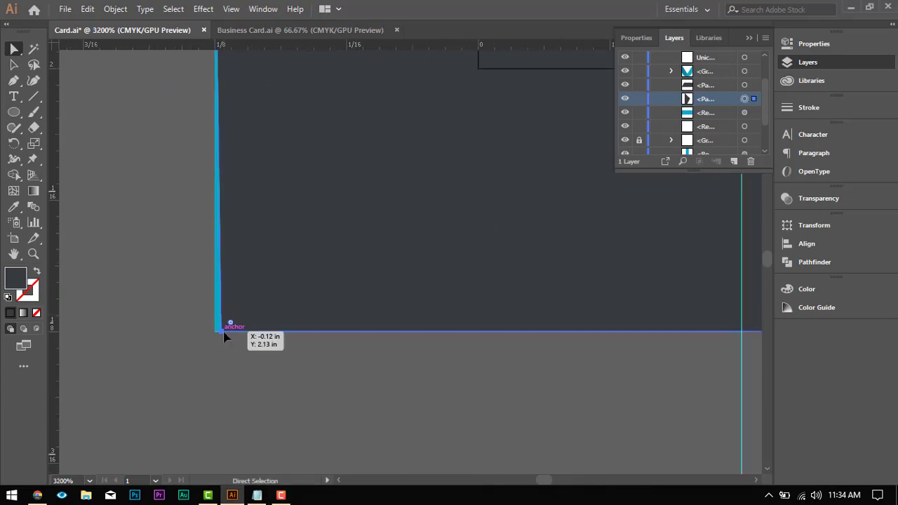
{"action": "left_click_drag", "start_coordinate": [219, 335], "coordinate": [218, 335]}
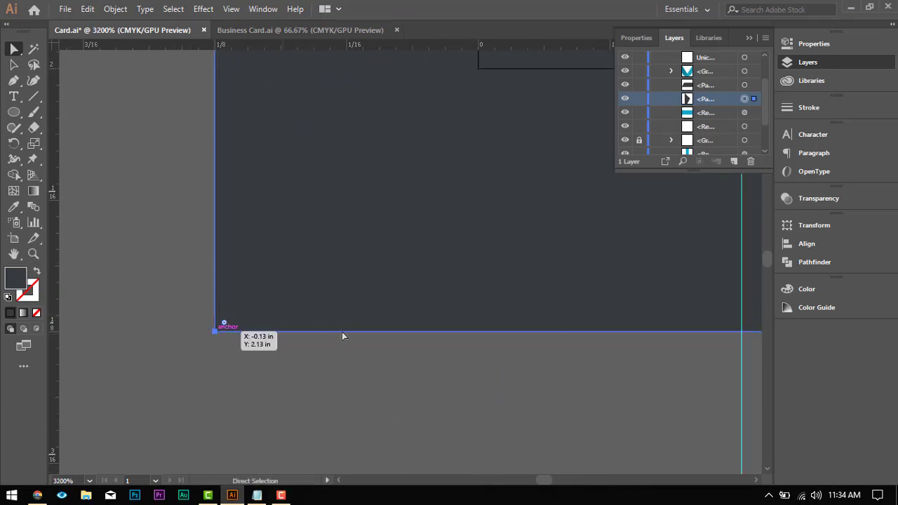
Step: Move the top anchor of the dark grey shape behind the logo exactly onto the upper-left bleed corner
{"action": "scroll", "coordinate": [325, 223], "scroll_direction": "down", "scroll_amount": 4}
{"action": "scroll", "coordinate": [322, 151], "scroll_direction": "up", "scroll_amount": 10}
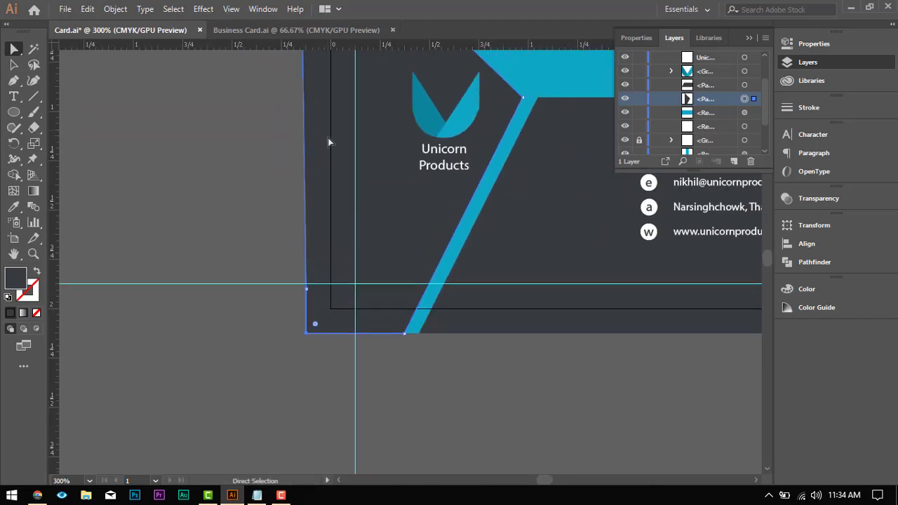
{"action": "scroll", "coordinate": [300, 102], "scroll_direction": "up", "scroll_amount": 5}
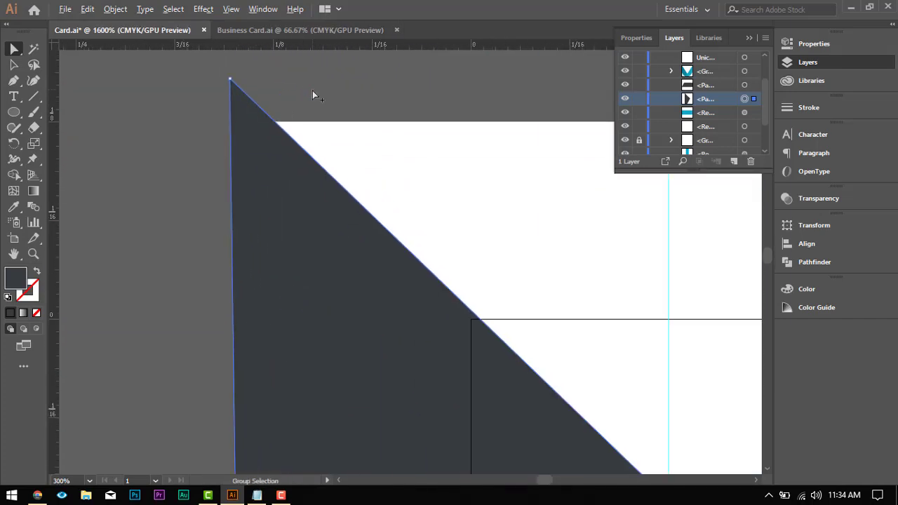
{"action": "left_click", "coordinate": [230, 79]}
{"action": "left_click", "coordinate": [265, 76]}
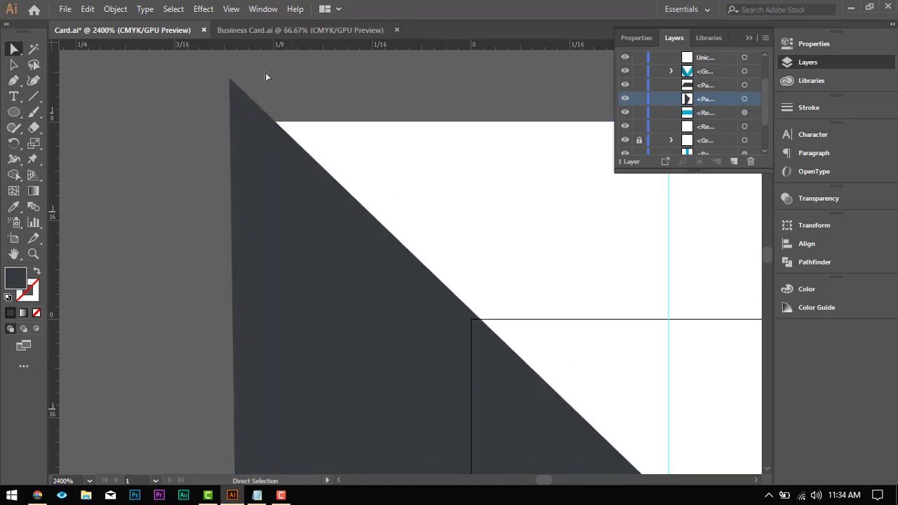
{"action": "left_click_drag", "start_coordinate": [229, 83], "coordinate": [251, 124]}
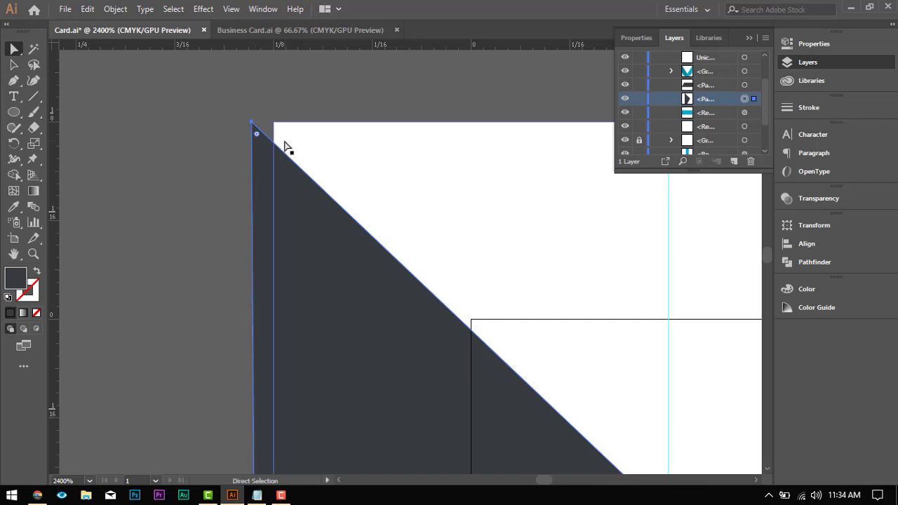
{"action": "key", "text": "ctrl+z"}
{"action": "left_click_drag", "start_coordinate": [230, 80], "coordinate": [274, 123]}
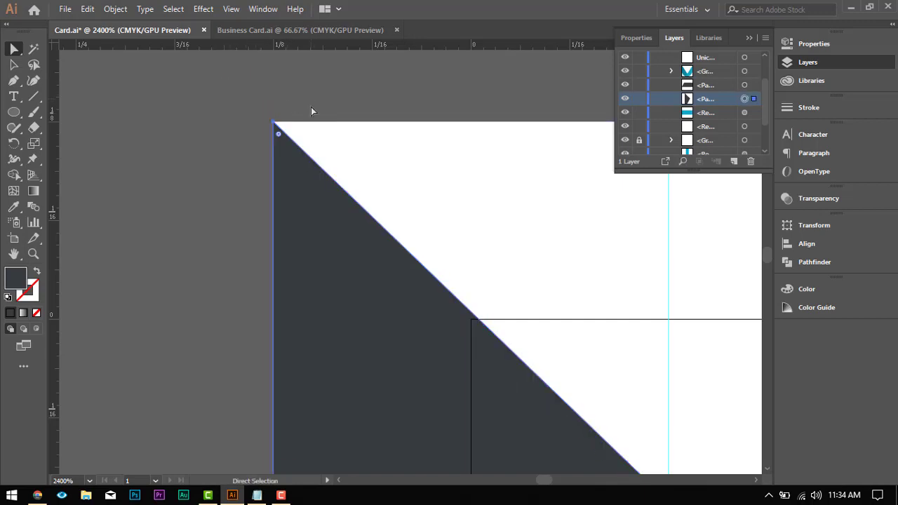
Step: Deselect the dark grey shape and examine the whole card, including its corrected outer edges
{"action": "scroll", "coordinate": [339, 145], "scroll_direction": "down", "scroll_amount": 6}
{"action": "scroll", "coordinate": [416, 235], "scroll_direction": "down", "scroll_amount": 5}
{"action": "scroll", "coordinate": [446, 291], "scroll_direction": "up", "scroll_amount": 4}
{"action": "scroll", "coordinate": [446, 290], "scroll_direction": "up", "scroll_amount": 1}
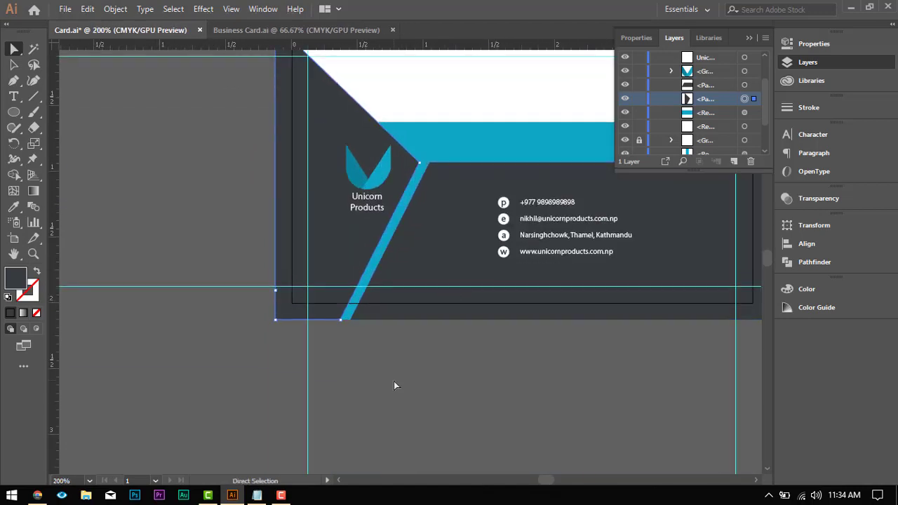
{"action": "left_click", "coordinate": [393, 381]}
{"action": "scroll", "coordinate": [509, 280], "scroll_direction": "up", "scroll_amount": 3}
{"action": "key", "text": "space"}
{"action": "left_click_drag", "start_coordinate": [548, 224], "coordinate": [393, 179]}
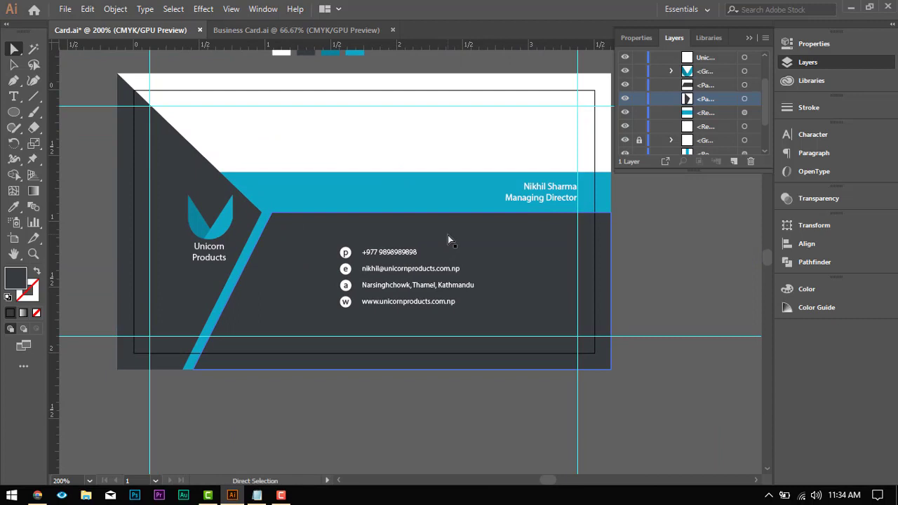
{"action": "scroll", "coordinate": [447, 235], "scroll_direction": "down", "scroll_amount": 3}
{"action": "scroll", "coordinate": [448, 235], "scroll_direction": "up", "scroll_amount": 2}
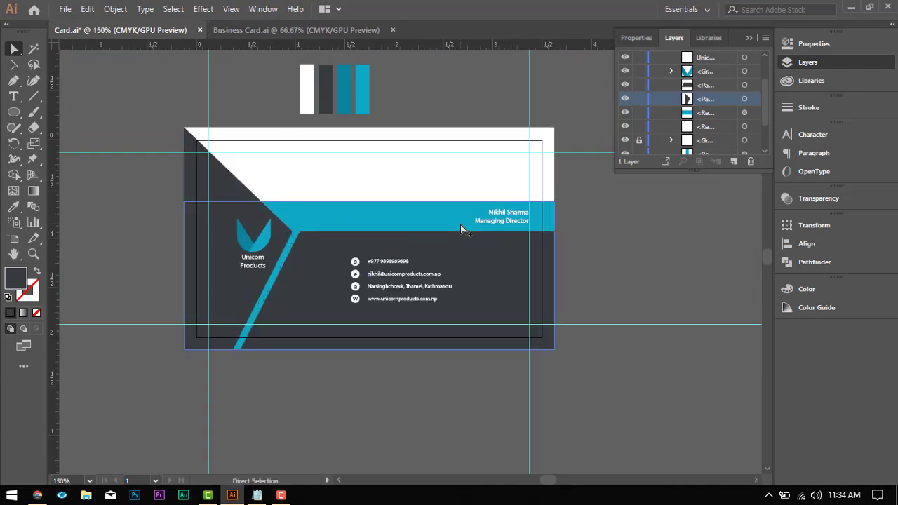
{"action": "left_click", "coordinate": [17, 49]}
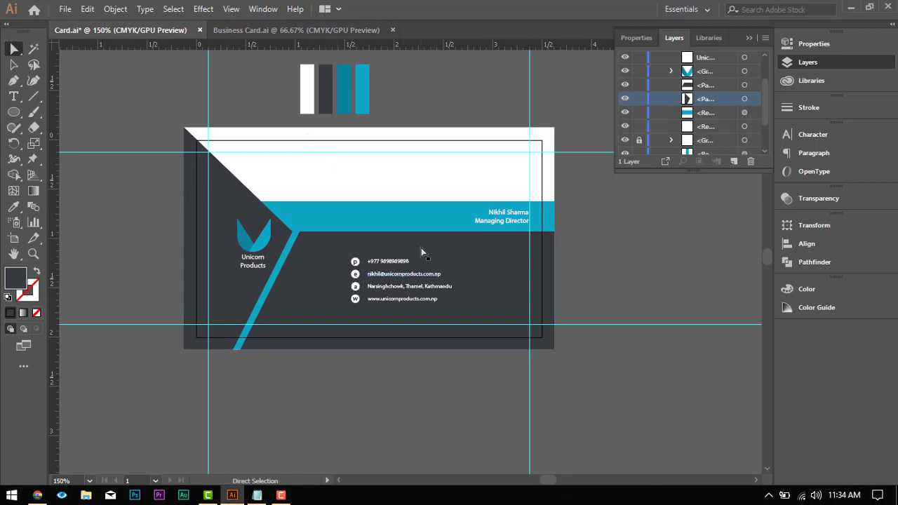
{"action": "left_click_drag", "start_coordinate": [406, 243], "coordinate": [347, 248]}
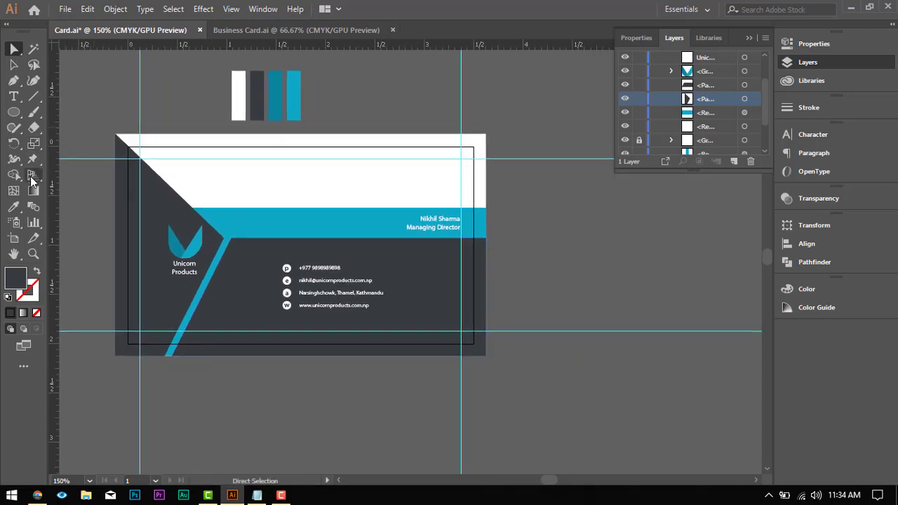
Step: Duplicate the artboard with its artwork to the right of the original card, leaving a small gap between their bleeds
{"action": "left_click", "coordinate": [13, 239]}
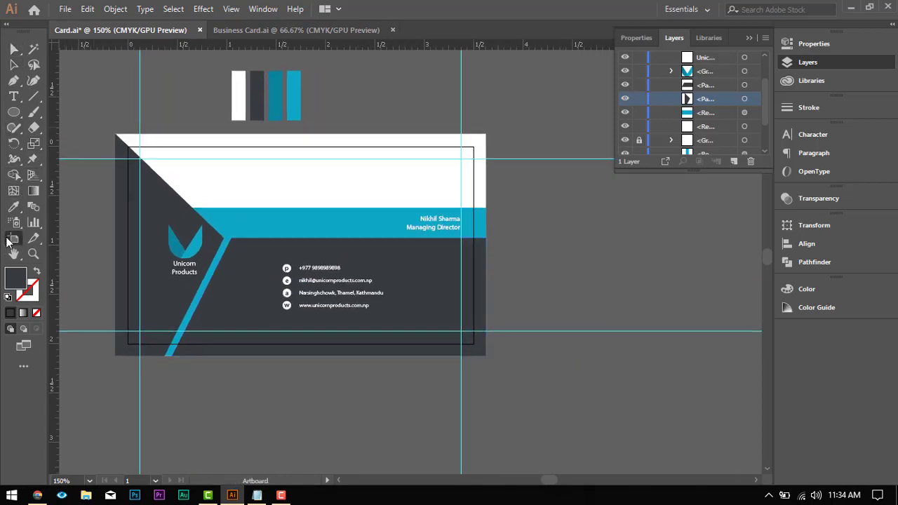
{"action": "left_click_drag", "start_coordinate": [251, 220], "coordinate": [412, 216]}
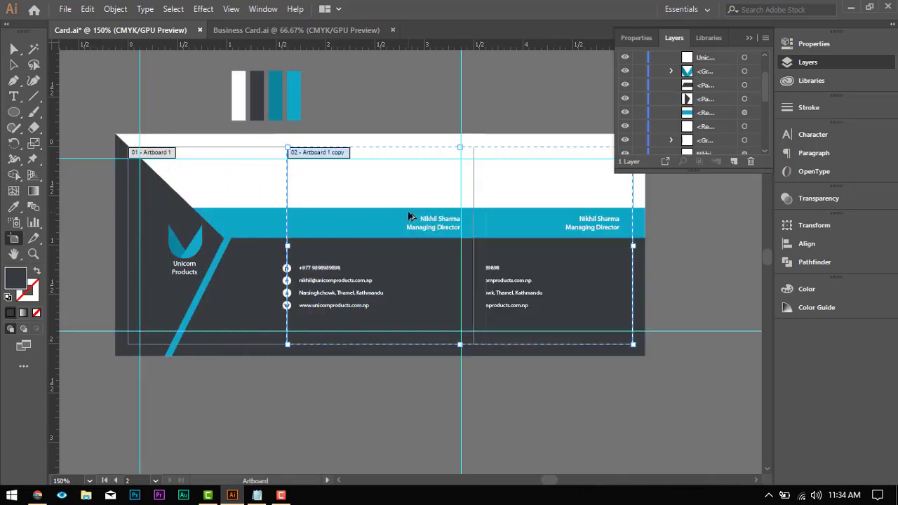
{"action": "key", "text": "ctrl+z"}
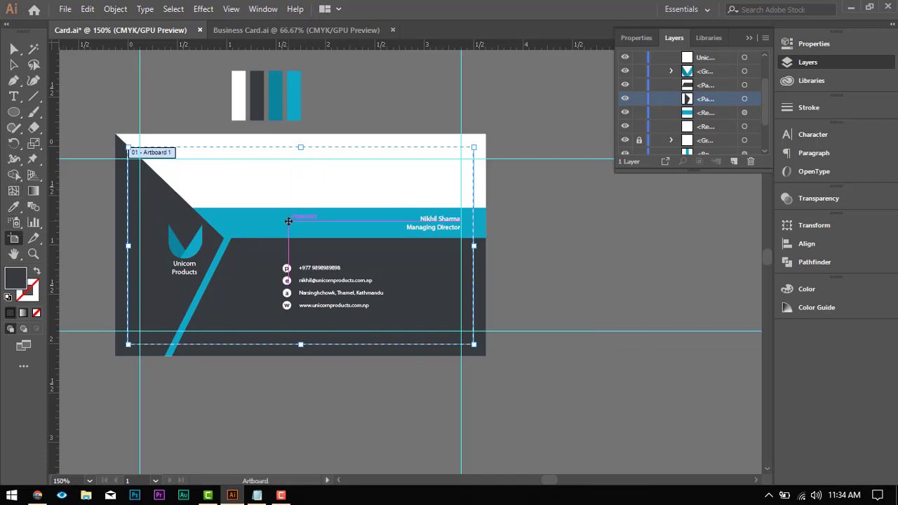
{"action": "left_click_drag", "start_coordinate": [289, 221], "coordinate": [678, 235]}
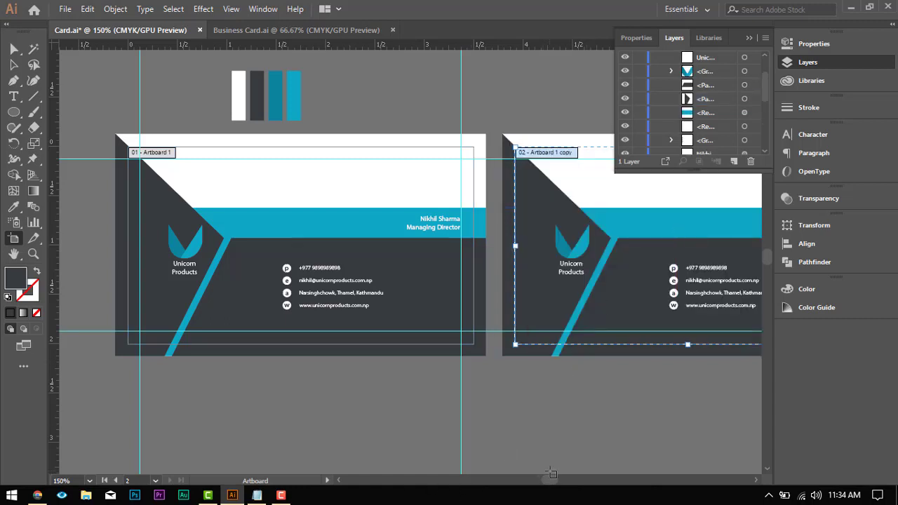
Step: Delete all artwork on the copied artboard except its white background rectangle
{"action": "left_click_drag", "start_coordinate": [552, 482], "coordinate": [559, 483]}
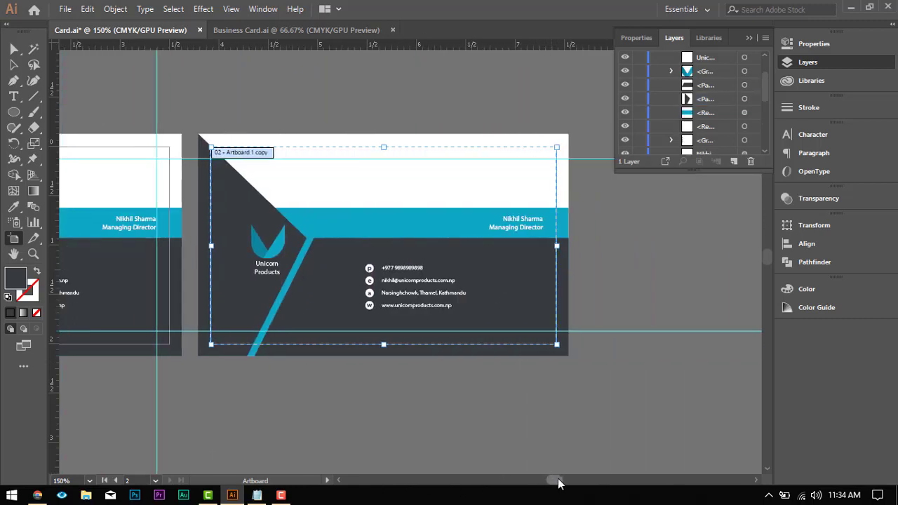
{"action": "left_click", "coordinate": [15, 49]}
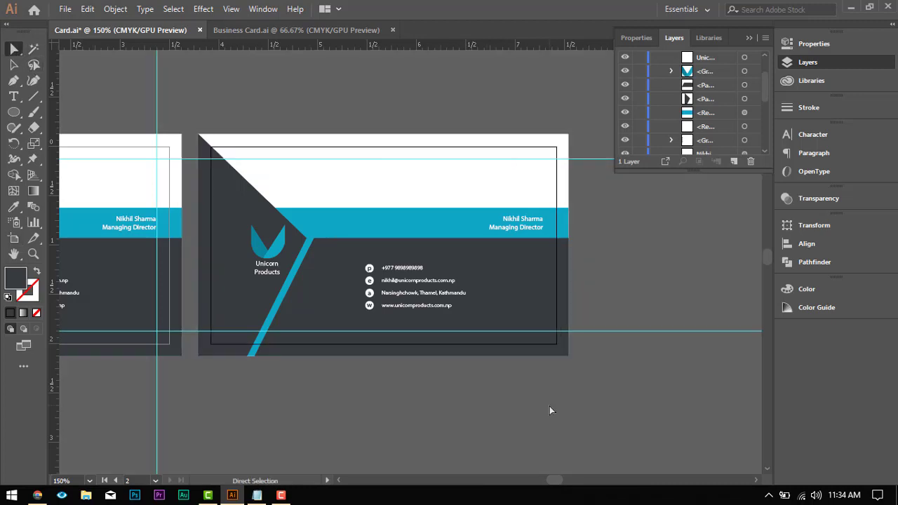
{"action": "left_click", "coordinate": [494, 268]}
{"action": "left_click", "coordinate": [434, 196]}
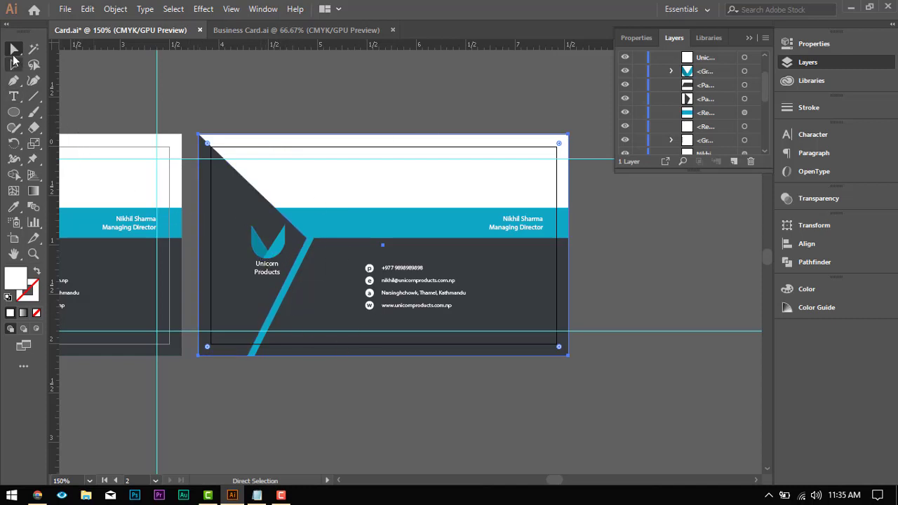
{"action": "left_click", "coordinate": [183, 107]}
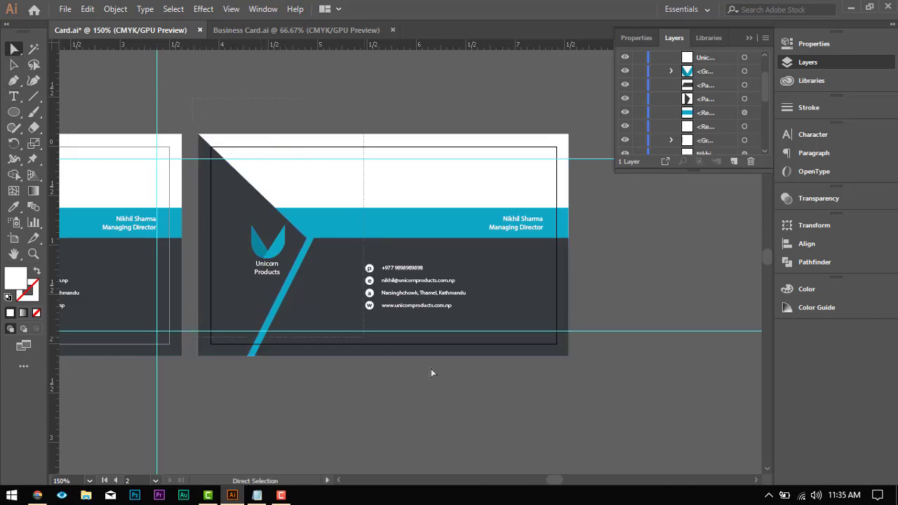
{"action": "left_click_drag", "start_coordinate": [674, 413], "coordinate": [674, 414]}
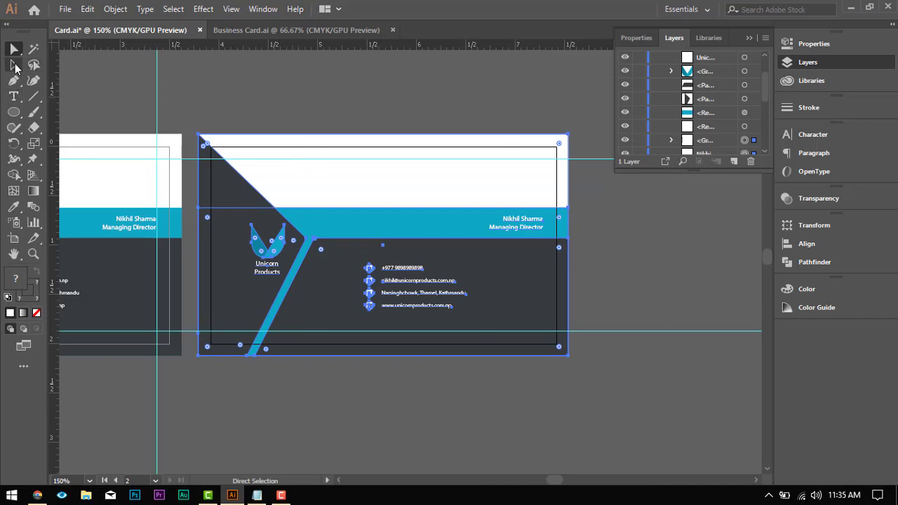
{"action": "left_click", "coordinate": [15, 66]}
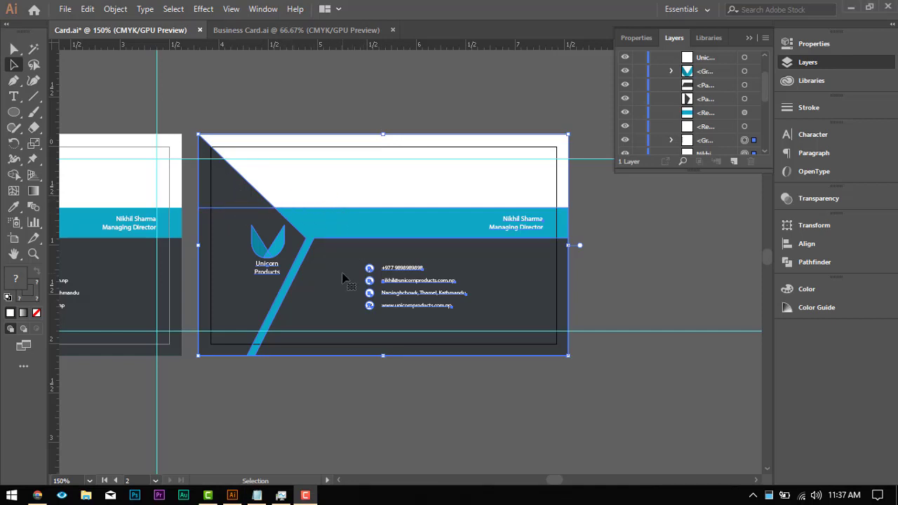
{"action": "left_click_drag", "start_coordinate": [354, 257], "coordinate": [430, 203]}
{"action": "key", "text": "Delete"}
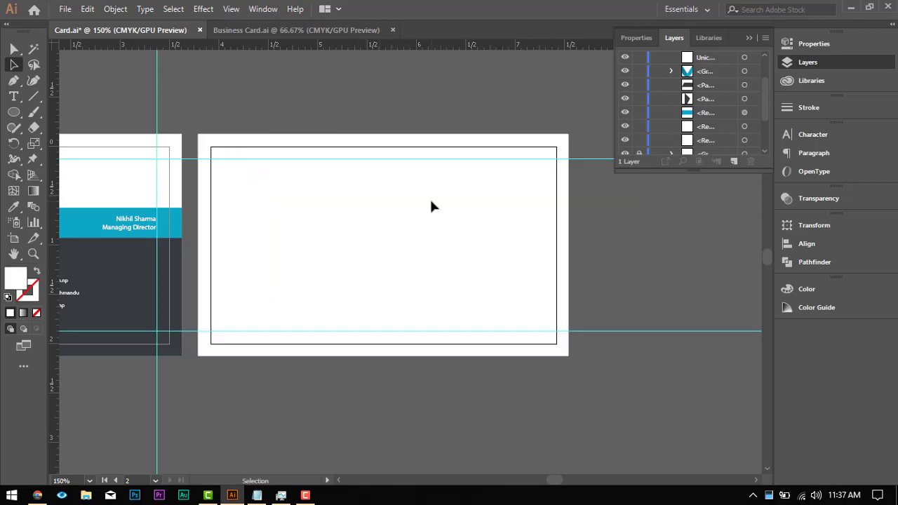
Step: Fill the white background rectangle on the copied artboard with the dark grey sampled from the front card
{"action": "left_click", "coordinate": [430, 205]}
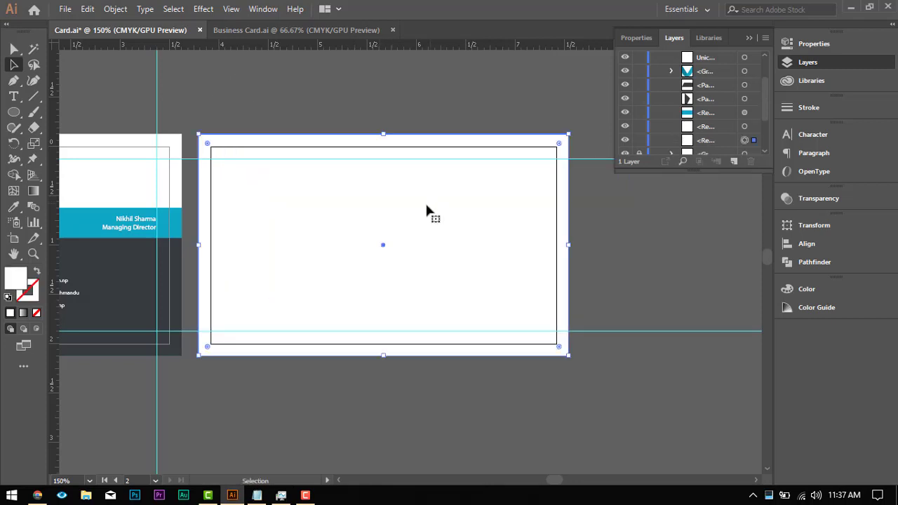
{"action": "left_click_drag", "start_coordinate": [320, 275], "coordinate": [381, 250]}
{"action": "left_click", "coordinate": [13, 206]}
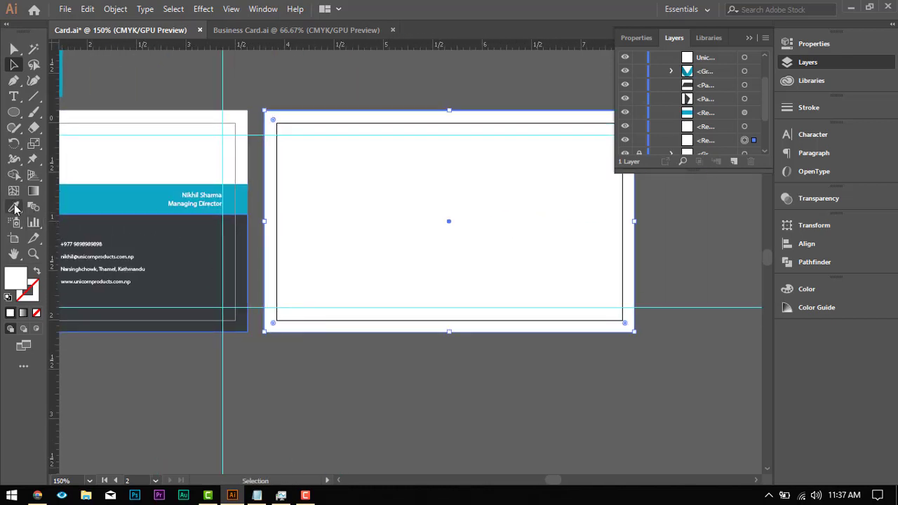
{"action": "left_click", "coordinate": [175, 238]}
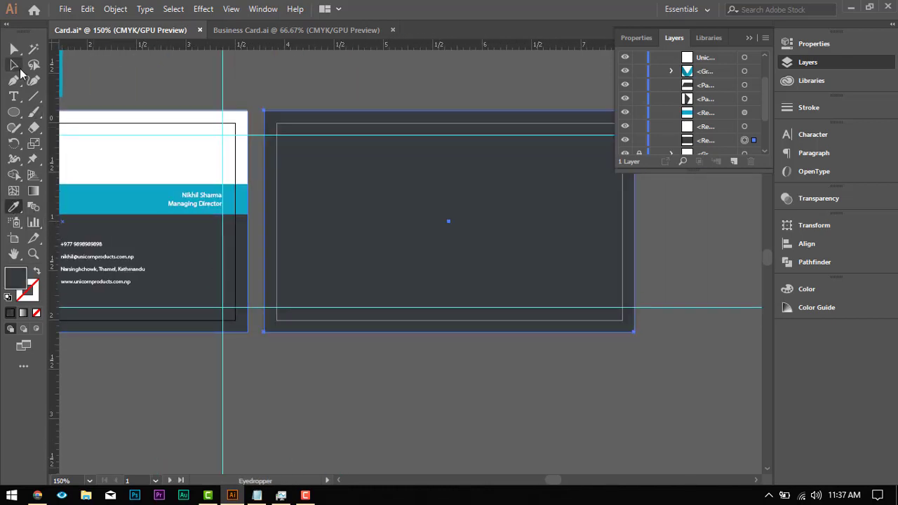
{"action": "left_click", "coordinate": [15, 66]}
{"action": "left_click", "coordinate": [14, 50]}
{"action": "left_click", "coordinate": [346, 381]}
Step: Copy the blue logo symbol from the front card onto the back card and enlarge it slightly
{"action": "left_click_drag", "start_coordinate": [320, 285], "coordinate": [386, 282]}
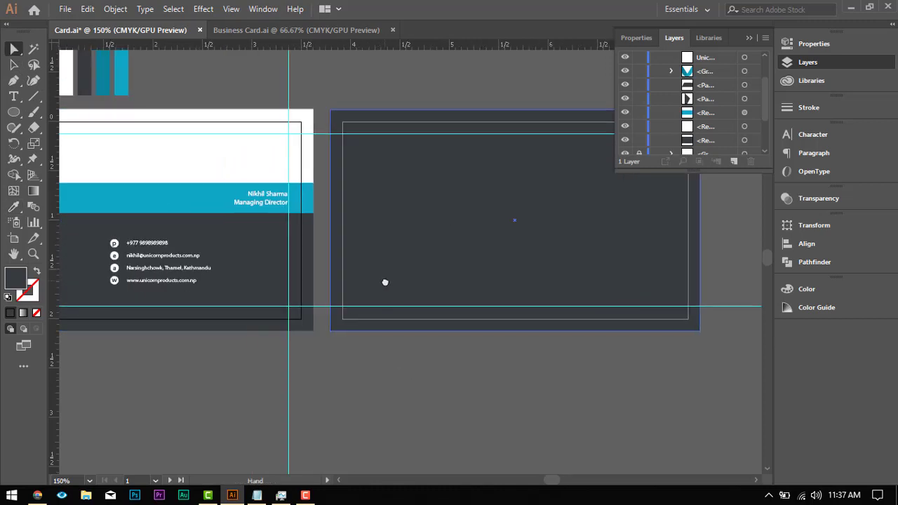
{"action": "scroll", "coordinate": [389, 279], "scroll_direction": "down", "scroll_amount": 4}
{"action": "scroll", "coordinate": [457, 255], "scroll_direction": "up", "scroll_amount": 1}
{"action": "scroll", "coordinate": [457, 257], "scroll_direction": "up", "scroll_amount": 1}
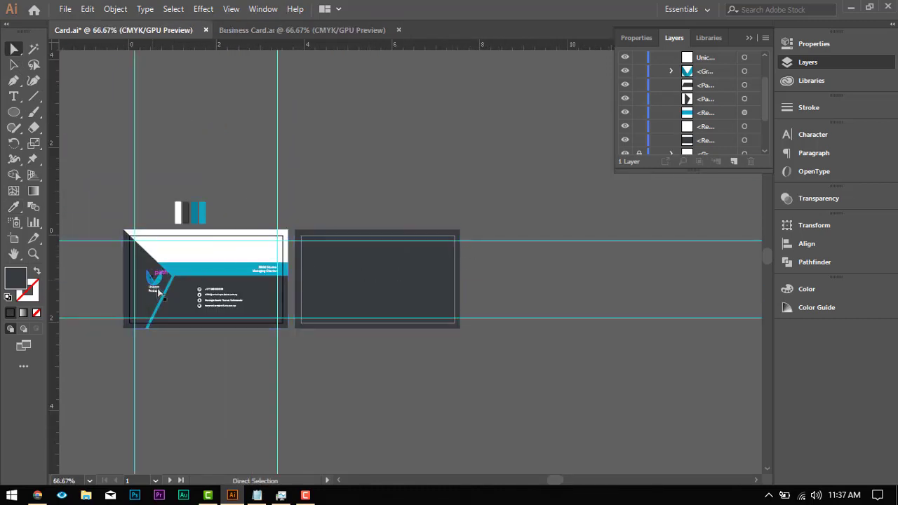
{"action": "scroll", "coordinate": [159, 291], "scroll_direction": "up", "scroll_amount": 3}
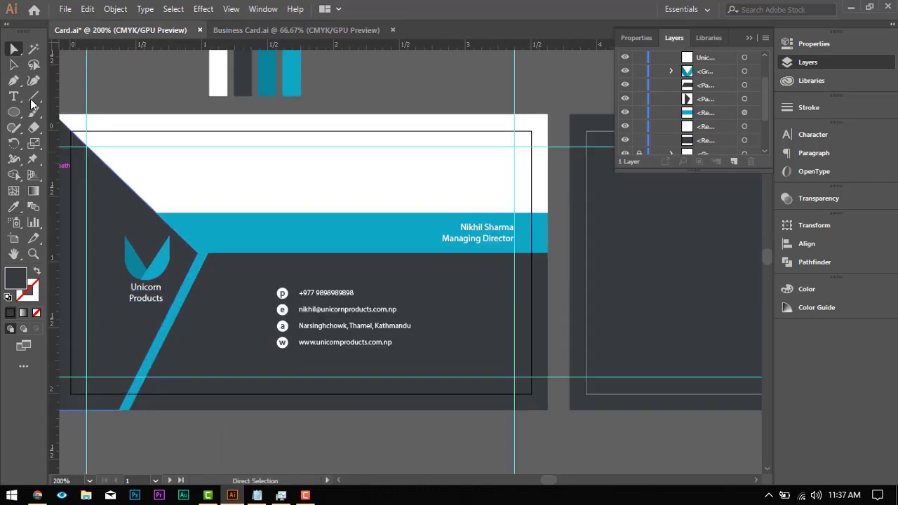
{"action": "left_click", "coordinate": [159, 272]}
{"action": "left_click", "coordinate": [16, 67]}
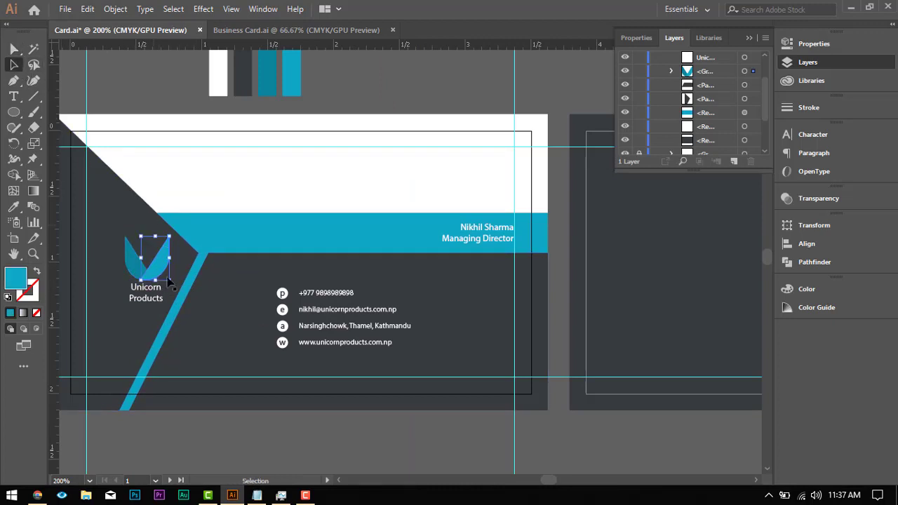
{"action": "left_click", "coordinate": [348, 85]}
{"action": "left_click_drag", "start_coordinate": [149, 258], "coordinate": [720, 244]}
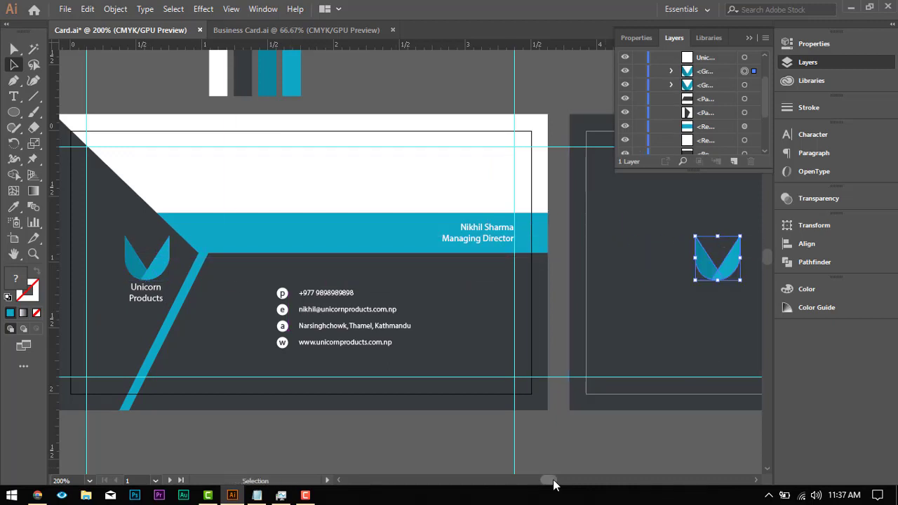
{"action": "mouse_move", "coordinate": [547, 480]}
{"action": "left_mouse_down"}
{"action": "mouse_move", "coordinate": [571, 481]}
{"action": "mouse_move", "coordinate": [558, 489]}
{"action": "left_mouse_up"}
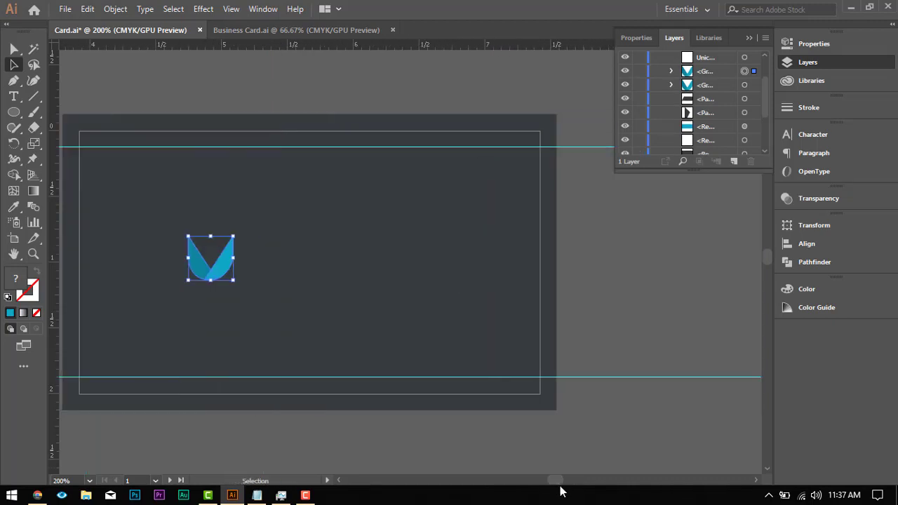
{"action": "left_click_drag", "start_coordinate": [234, 258], "coordinate": [317, 249]}
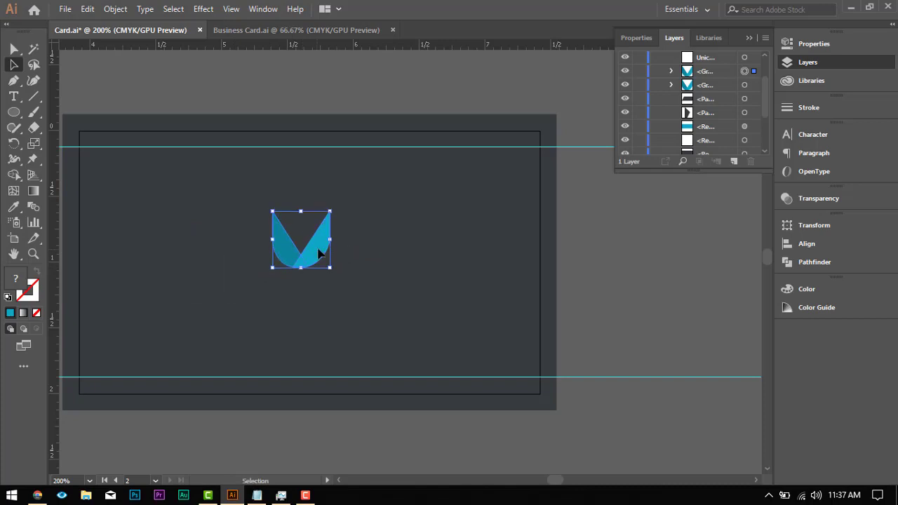
Step: Centre the logo symbol horizontally on the back card's dark rectangle and move it slightly upward
{"action": "left_click", "coordinate": [368, 222]}
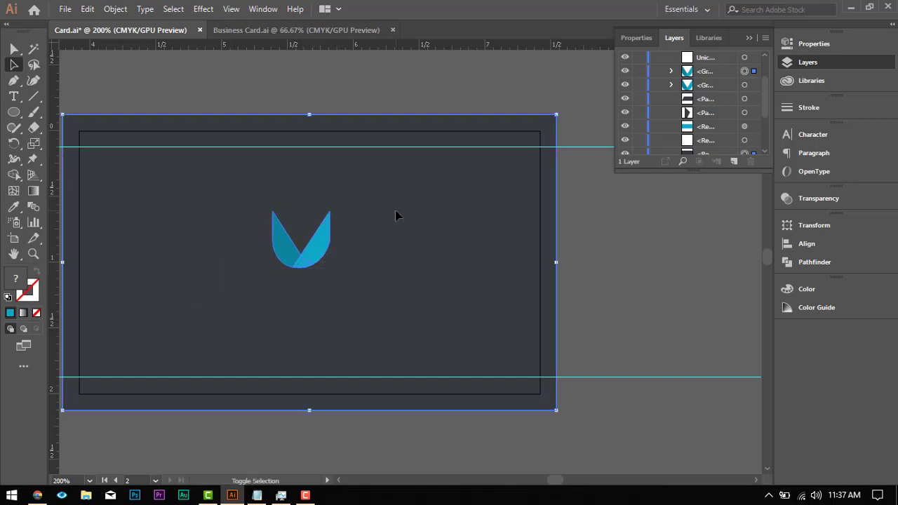
{"action": "left_click", "coordinate": [805, 244]}
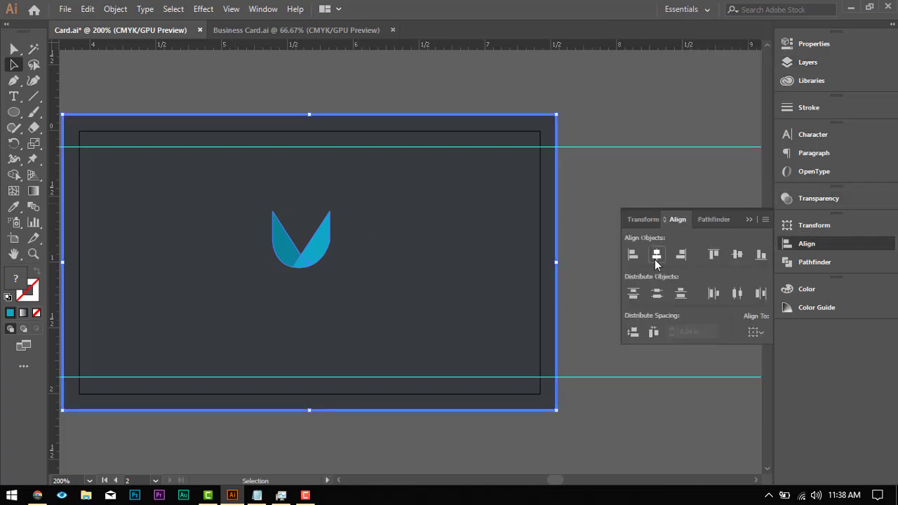
{"action": "left_click", "coordinate": [656, 257]}
{"action": "left_click", "coordinate": [584, 177]}
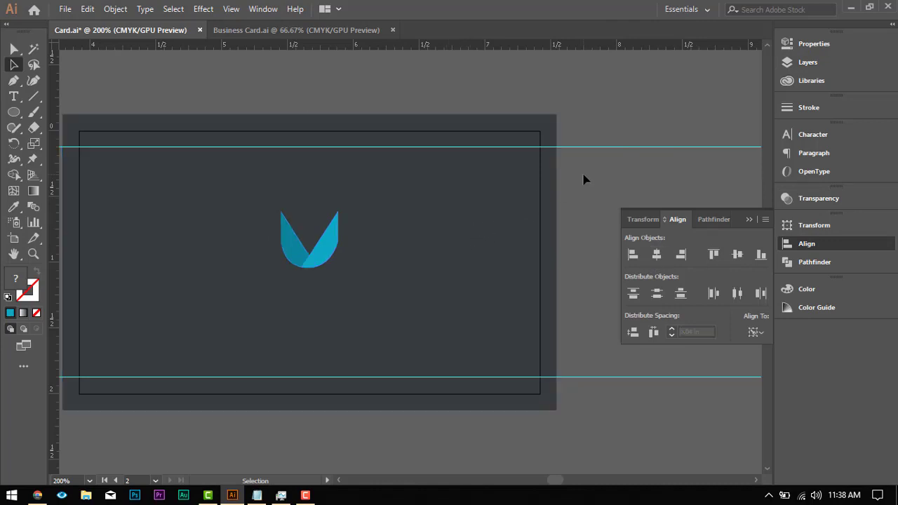
{"action": "left_click", "coordinate": [313, 257]}
{"action": "left_click_drag", "start_coordinate": [313, 259], "coordinate": [313, 239]}
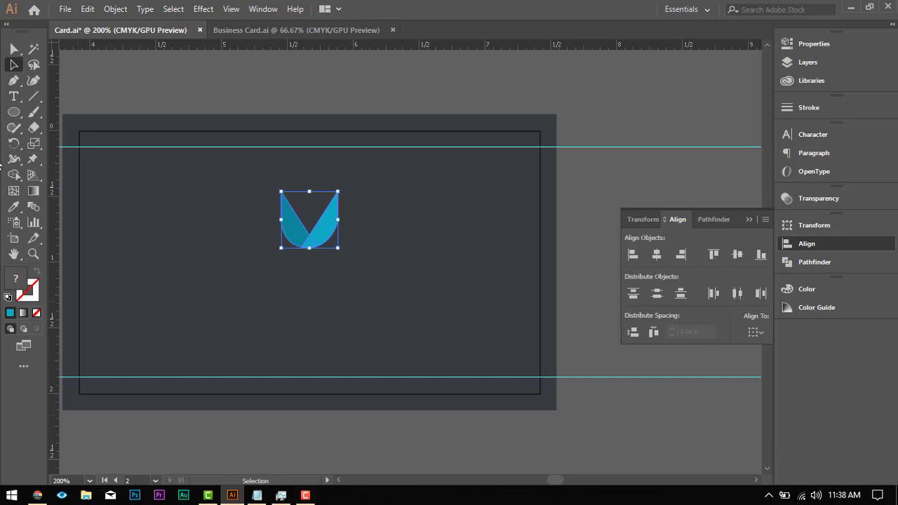
Step: Switch to Notepad and copy the five product category lines, from Clothing to Home Appliances
{"action": "scroll", "coordinate": [322, 294], "scroll_direction": "down", "scroll_amount": 1}
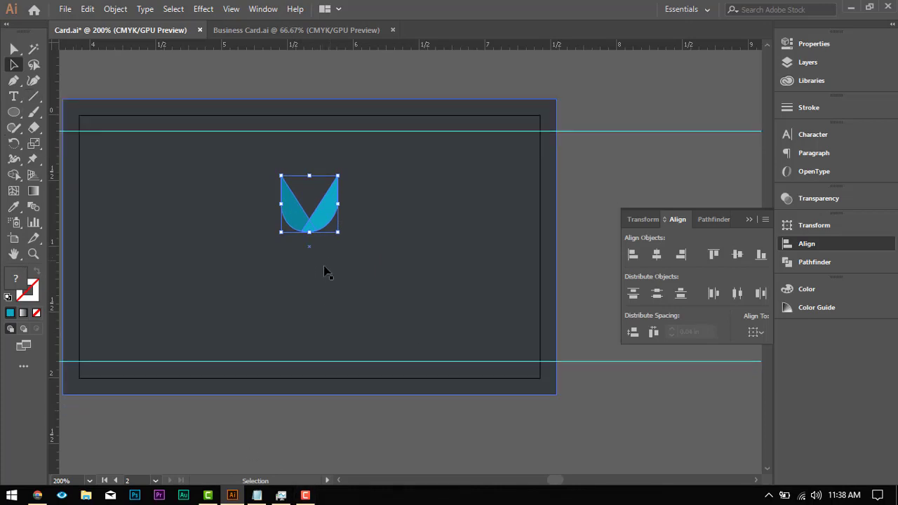
{"action": "scroll", "coordinate": [327, 273], "scroll_direction": "down", "scroll_amount": 3}
{"action": "scroll", "coordinate": [217, 281], "scroll_direction": "up", "scroll_amount": 2}
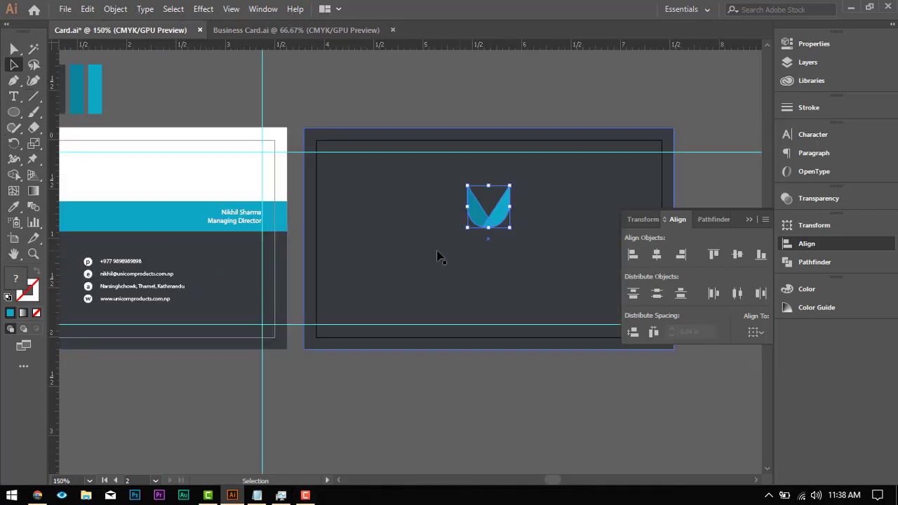
{"action": "left_click", "coordinate": [256, 495]}
{"action": "left_click_drag", "start_coordinate": [515, 349], "coordinate": [347, 300]}
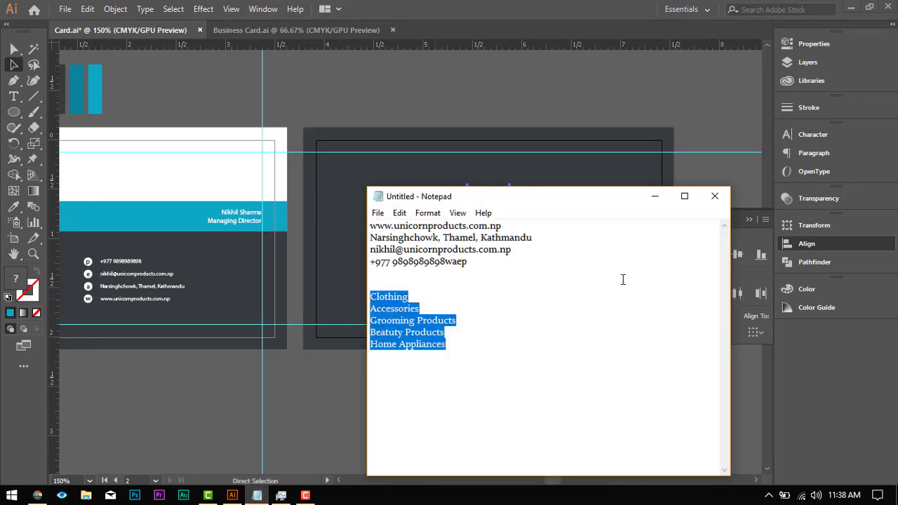
{"action": "left_click", "coordinate": [654, 195]}
Step: Paste the product category list as a new text object below the logo on the back card
{"action": "scroll", "coordinate": [449, 234], "scroll_direction": "down", "scroll_amount": 2}
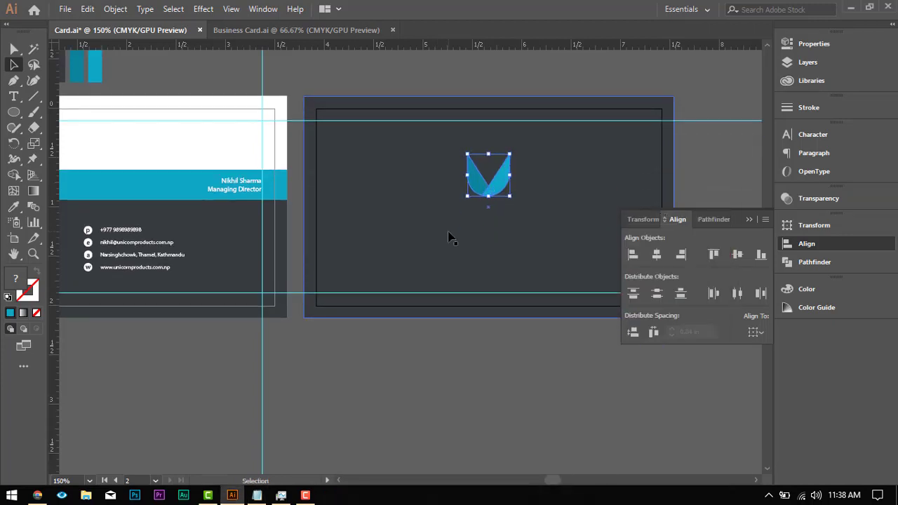
{"action": "mouse_move", "coordinate": [496, 240]}
{"action": "left_mouse_down"}
{"action": "mouse_move", "coordinate": [470, 280]}
{"action": "mouse_move", "coordinate": [531, 250]}
{"action": "mouse_move", "coordinate": [510, 240]}
{"action": "left_mouse_up"}
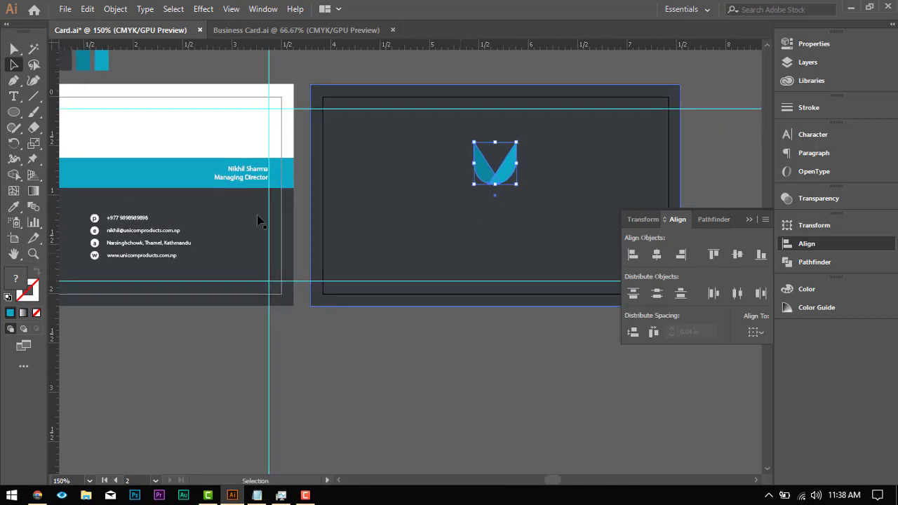
{"action": "key", "text": "t"}
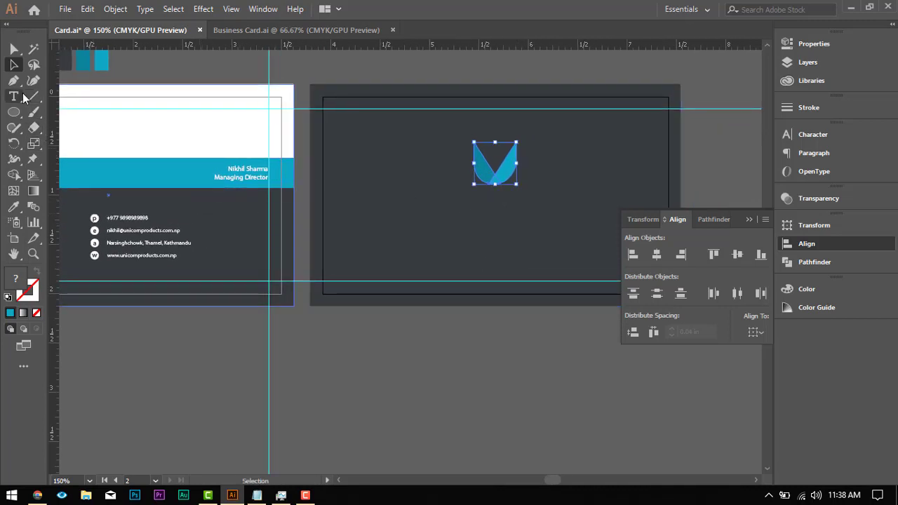
{"action": "left_click", "coordinate": [461, 210]}
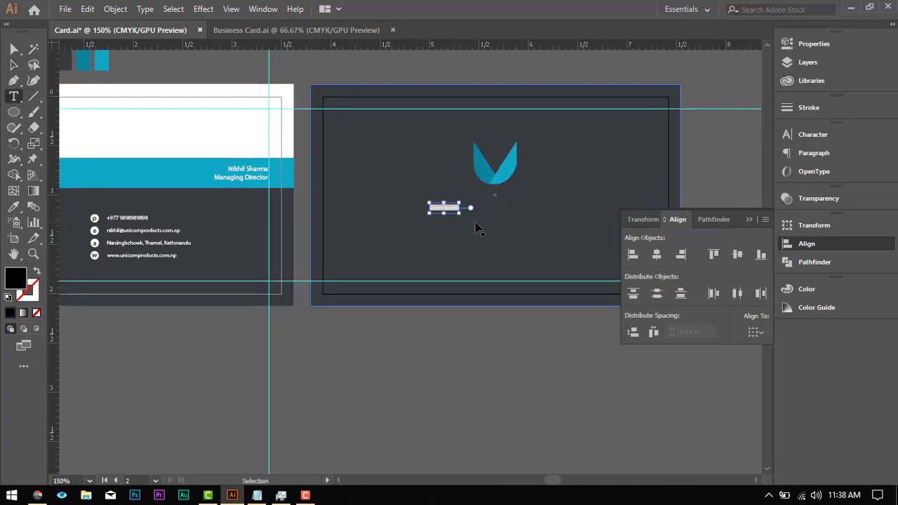
{"action": "type", "text": "Clothing Accessories Grooming Products Beauty Products Home Appliances"}
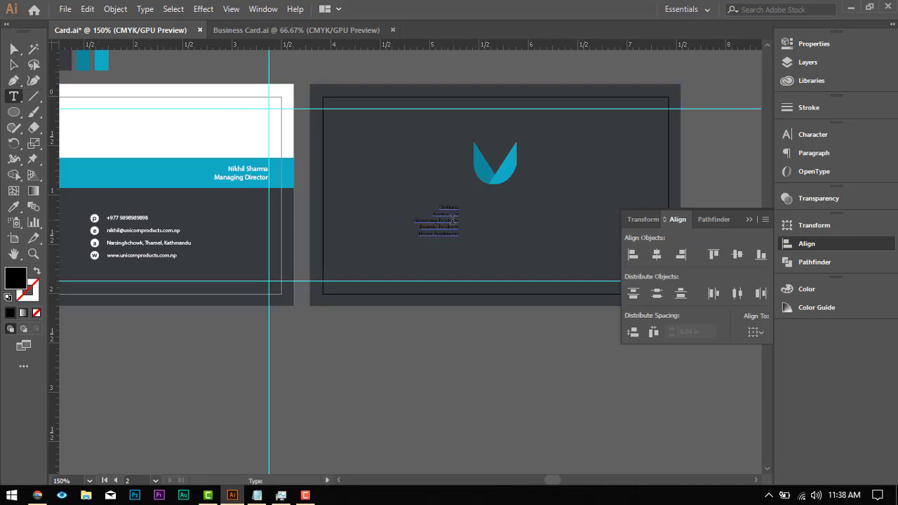
{"action": "key", "text": "ctrl+a"}
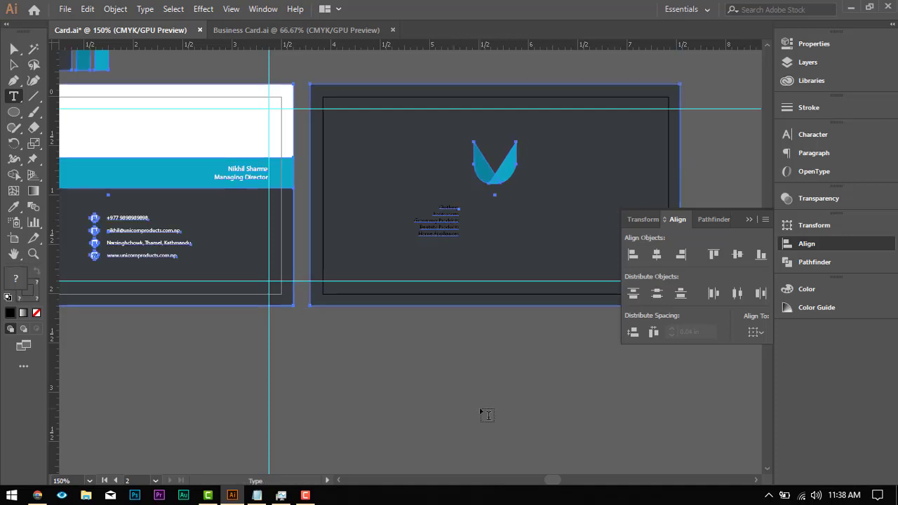
{"action": "left_click", "coordinate": [481, 411]}
{"action": "key", "text": "ctrl+z"}
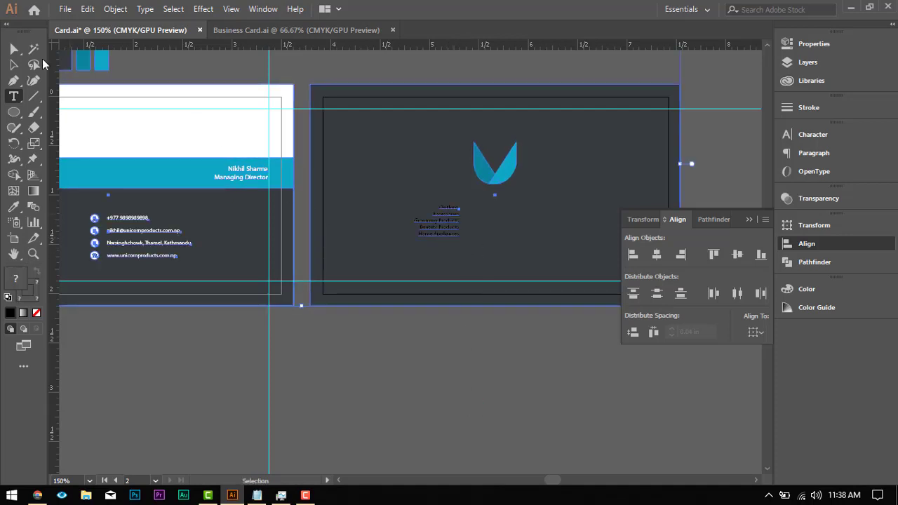
{"action": "left_click", "coordinate": [14, 48]}
{"action": "left_click", "coordinate": [484, 339]}
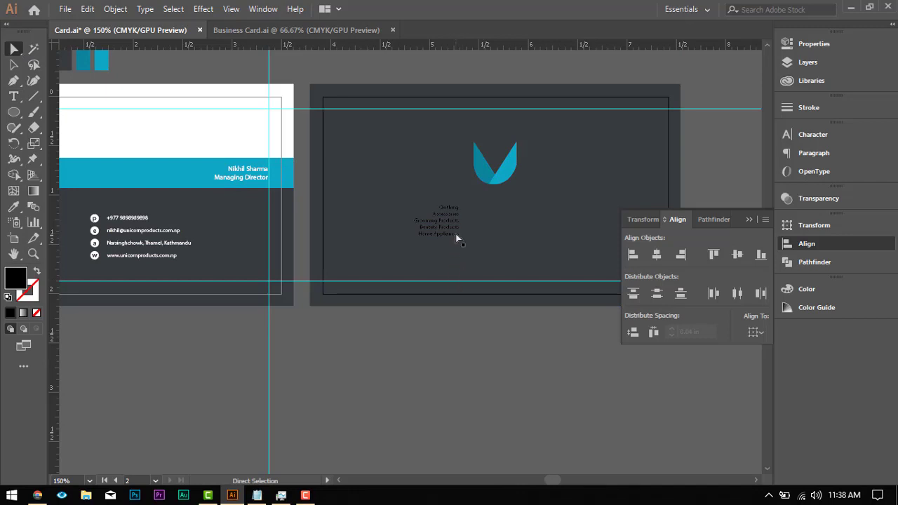
Step: Recolour the whole product category list white by sampling the contact text on the front card
{"action": "key", "text": "t"}
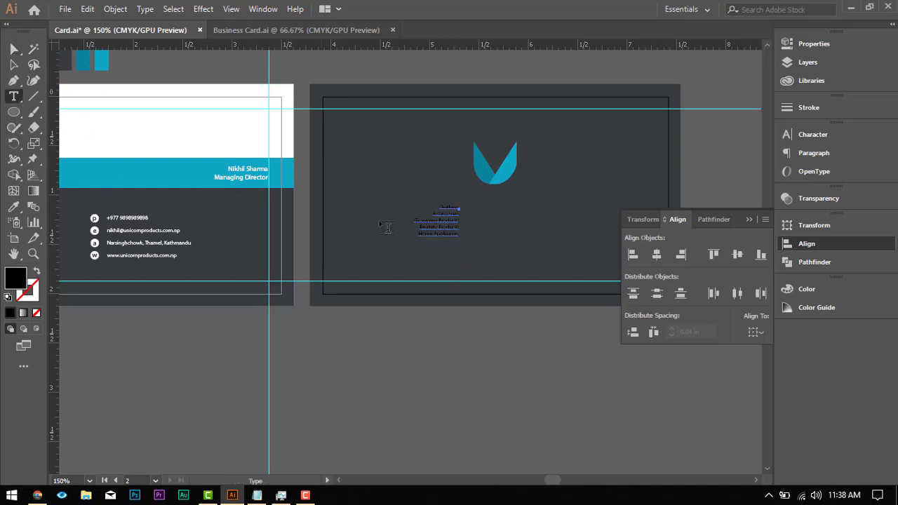
{"action": "left_click", "coordinate": [447, 225]}
{"action": "key", "text": "ctrl+a"}
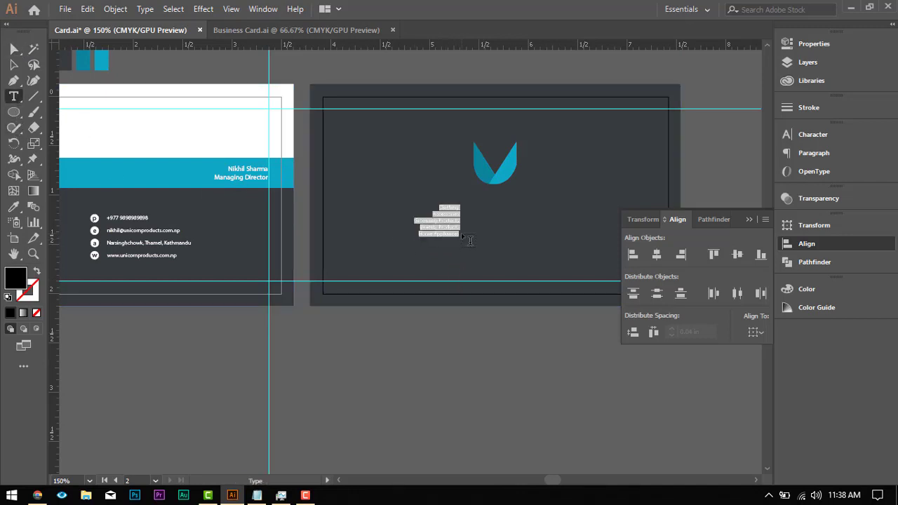
{"action": "left_click", "coordinate": [13, 208]}
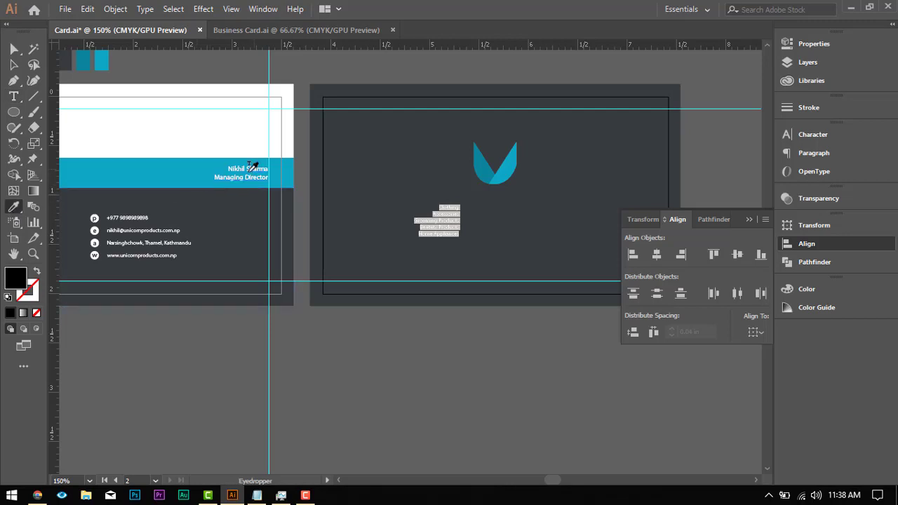
{"action": "left_click", "coordinate": [158, 229]}
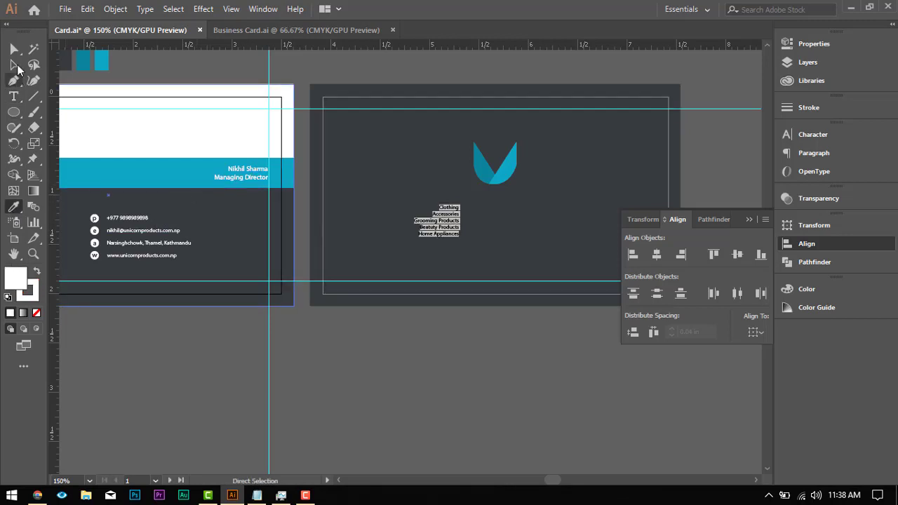
{"action": "left_click", "coordinate": [14, 49]}
{"action": "left_click", "coordinate": [423, 343]}
Step: Set the font size of the product category list to 6 pt
{"action": "left_click", "coordinate": [465, 238]}
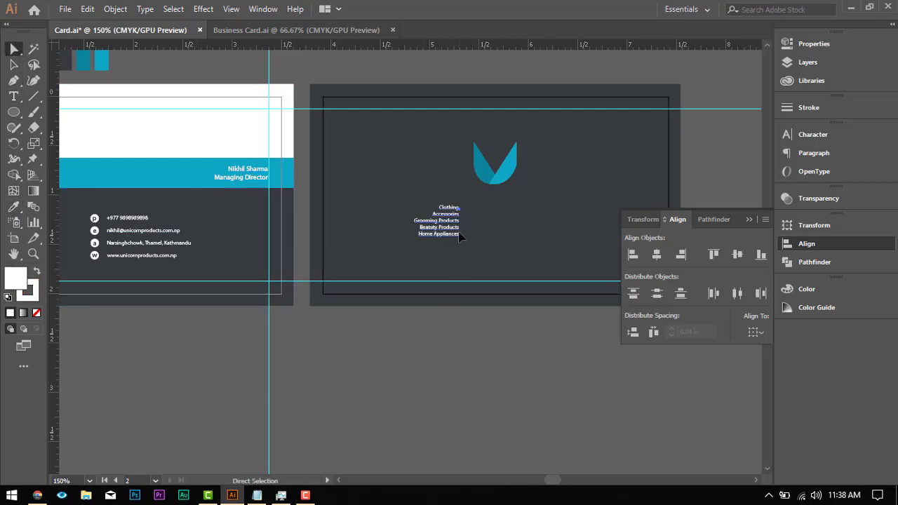
{"action": "left_click", "coordinate": [439, 228]}
{"action": "left_click", "coordinate": [505, 355]}
{"action": "left_click", "coordinate": [451, 240]}
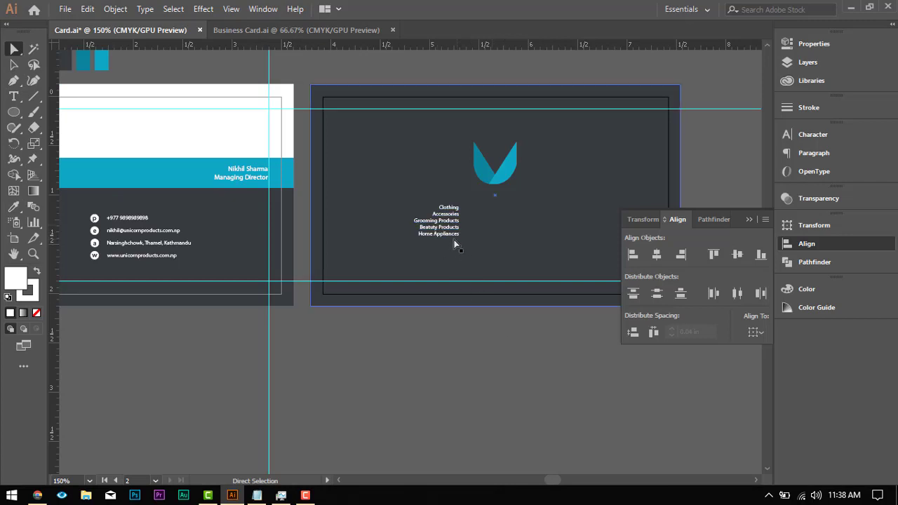
{"action": "left_click", "coordinate": [452, 232]}
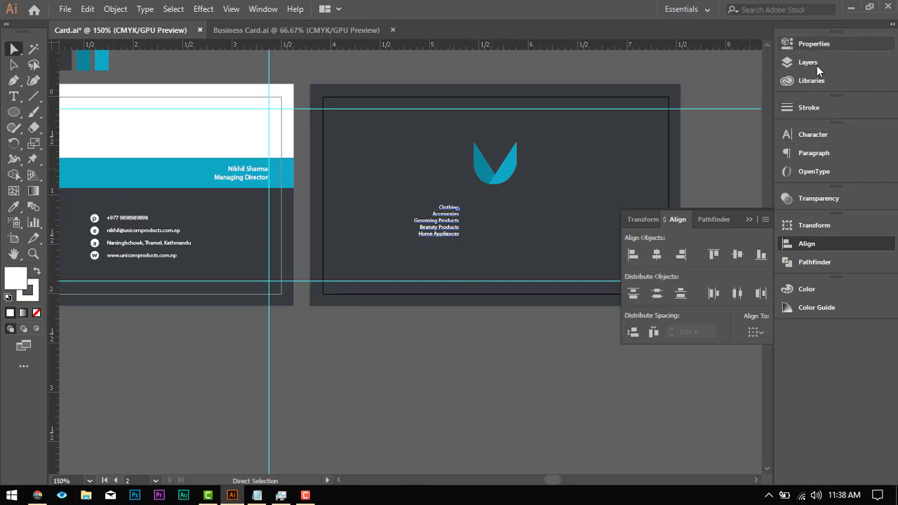
{"action": "left_click", "coordinate": [817, 155]}
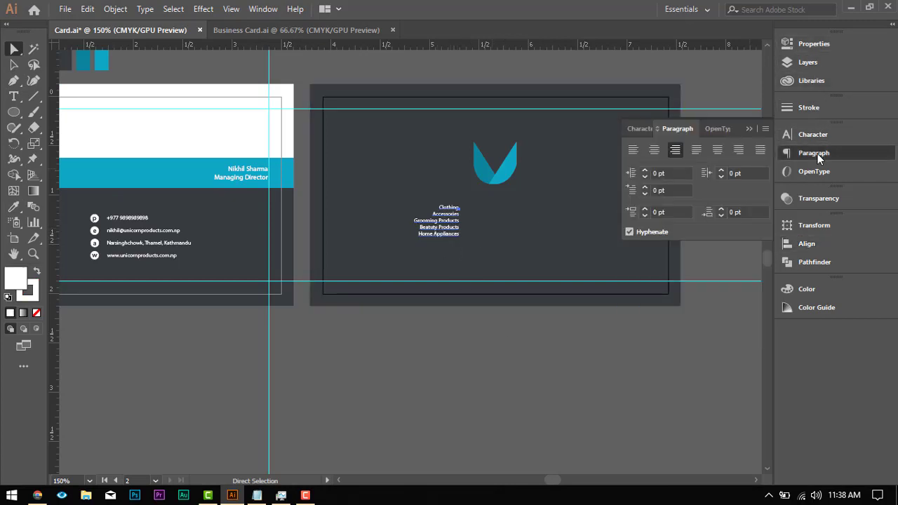
{"action": "left_click", "coordinate": [640, 128]}
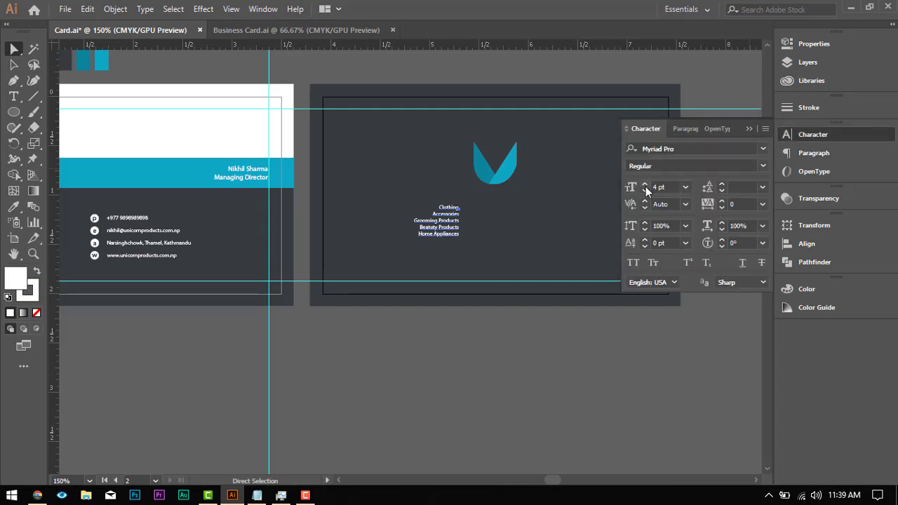
{"action": "left_click", "coordinate": [645, 185]}
{"action": "left_click", "coordinate": [646, 185]}
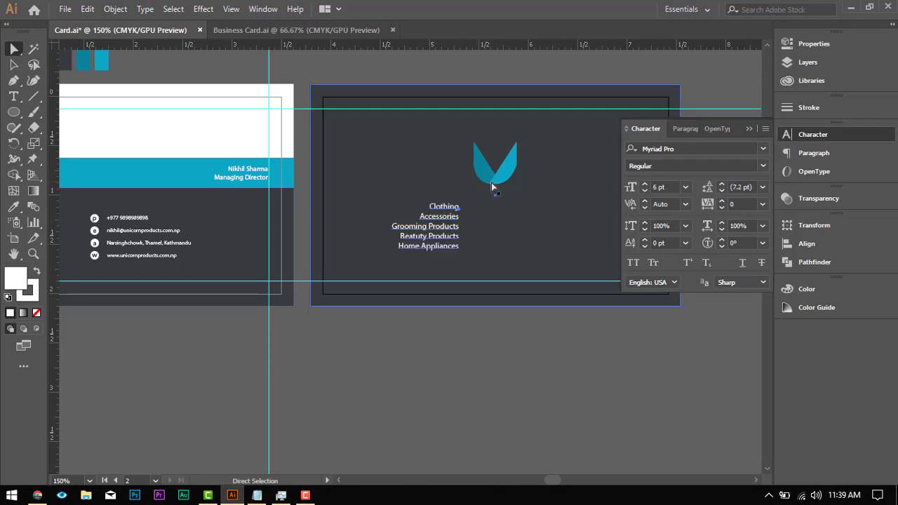
Step: Reduce the font size of the product category list on the back card to 5 pt
{"action": "left_click", "coordinate": [645, 192]}
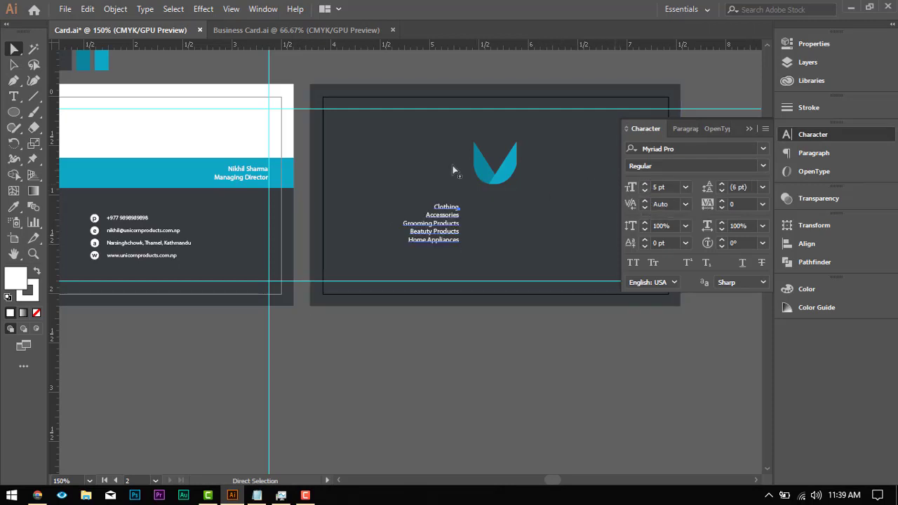
{"action": "left_click", "coordinate": [150, 135]}
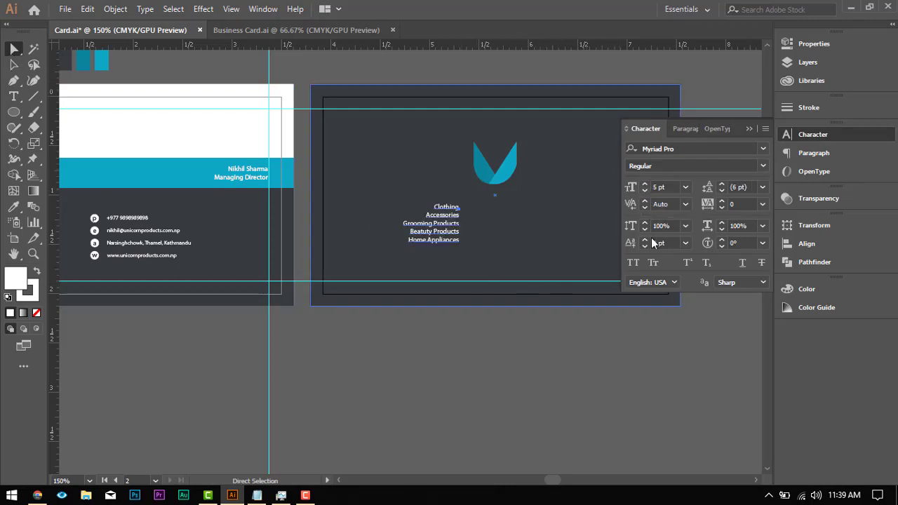
Step: Centre-align the lines of the product category list and move the list so it sits centred below the logo
{"action": "left_click", "coordinate": [677, 129]}
{"action": "left_click", "coordinate": [654, 149]}
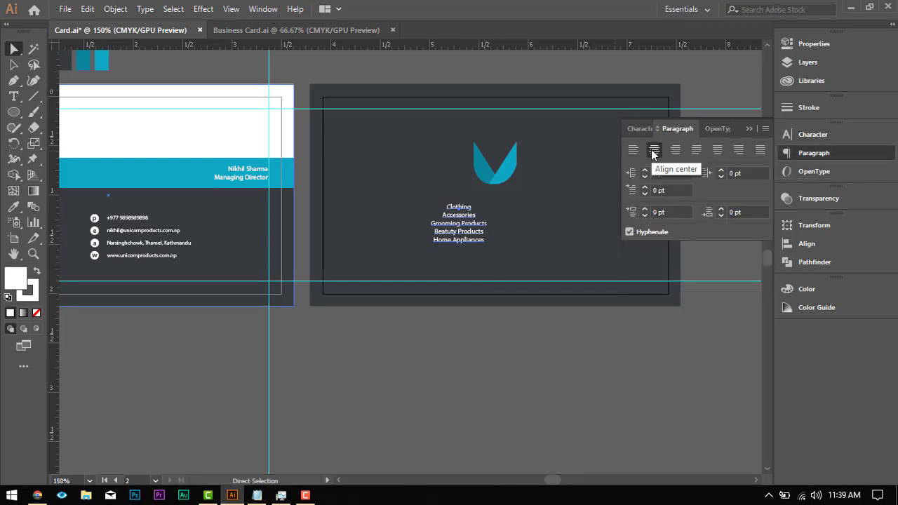
{"action": "left_click", "coordinate": [472, 225]}
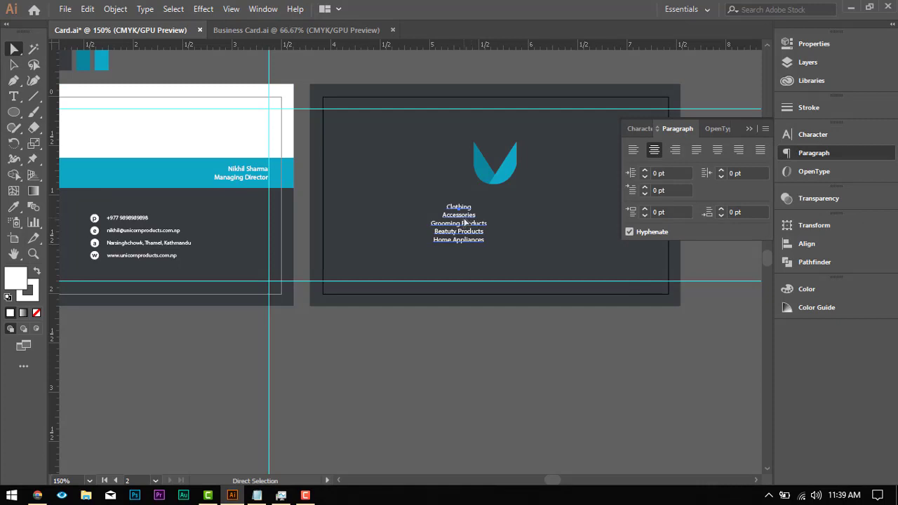
{"action": "left_click_drag", "start_coordinate": [464, 222], "coordinate": [500, 223]}
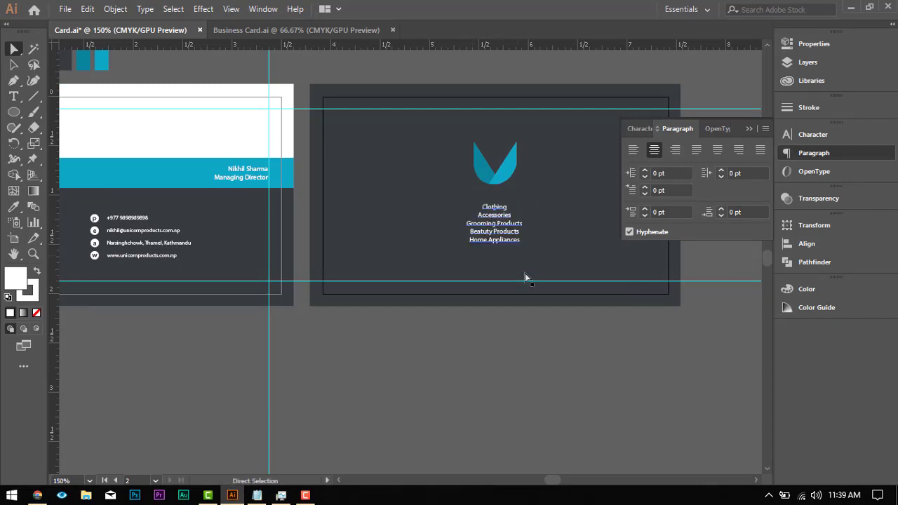
Step: Examine the overall layout of the front and back cards side by side at different magnifications
{"action": "scroll", "coordinate": [523, 220], "scroll_direction": "down", "scroll_amount": 4}
{"action": "scroll", "coordinate": [525, 160], "scroll_direction": "down", "scroll_amount": 6}
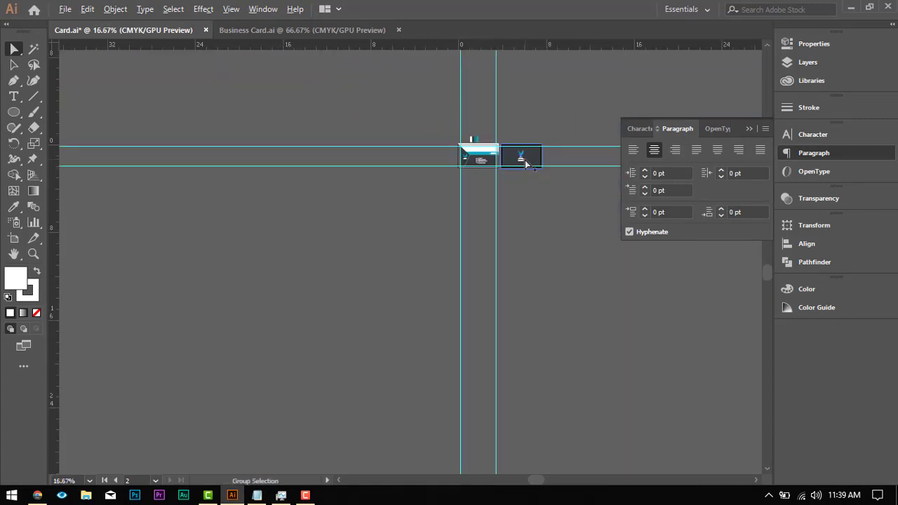
{"action": "scroll", "coordinate": [548, 117], "scroll_direction": "up", "scroll_amount": 2}
{"action": "scroll", "coordinate": [523, 188], "scroll_direction": "up", "scroll_amount": 4}
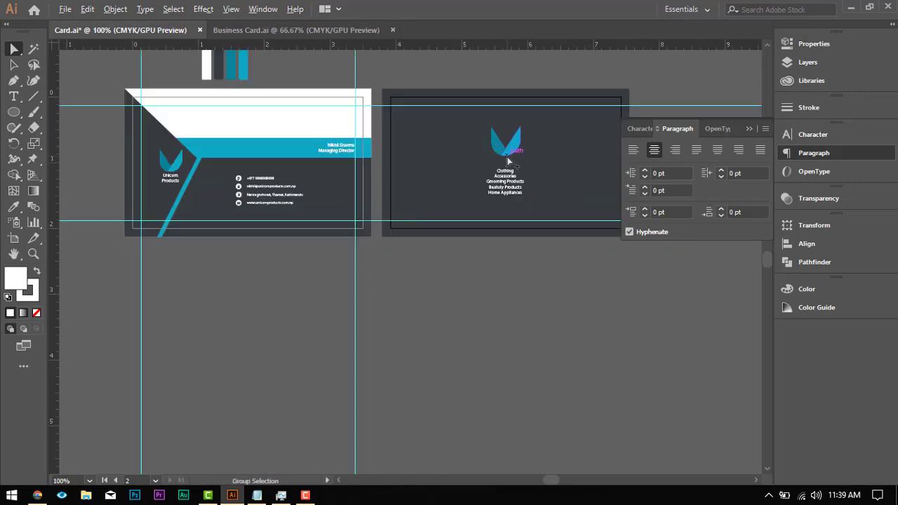
{"action": "scroll", "coordinate": [509, 161], "scroll_direction": "down", "scroll_amount": 2}
{"action": "scroll", "coordinate": [529, 239], "scroll_direction": "up", "scroll_amount": 1}
{"action": "left_click", "coordinate": [531, 240]}
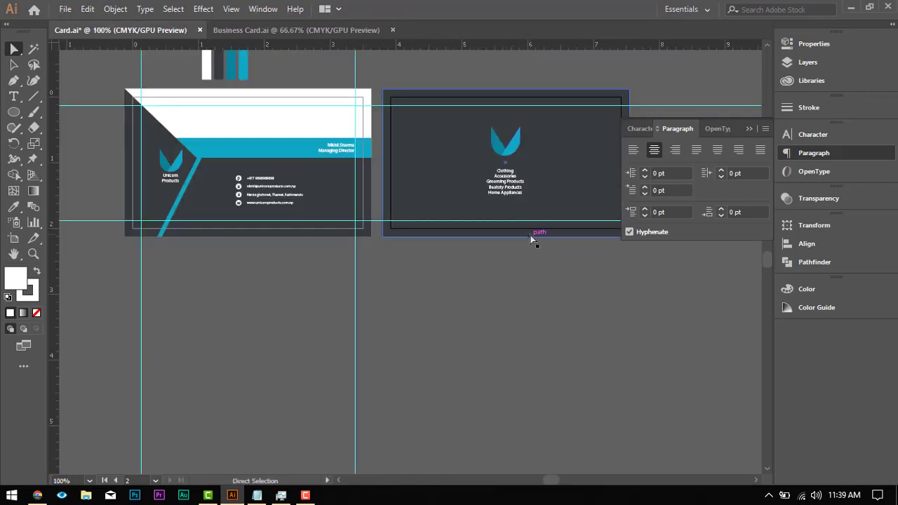
{"action": "scroll", "coordinate": [531, 239], "scroll_direction": "down", "scroll_amount": 2}
{"action": "scroll", "coordinate": [531, 232], "scroll_direction": "up", "scroll_amount": 2}
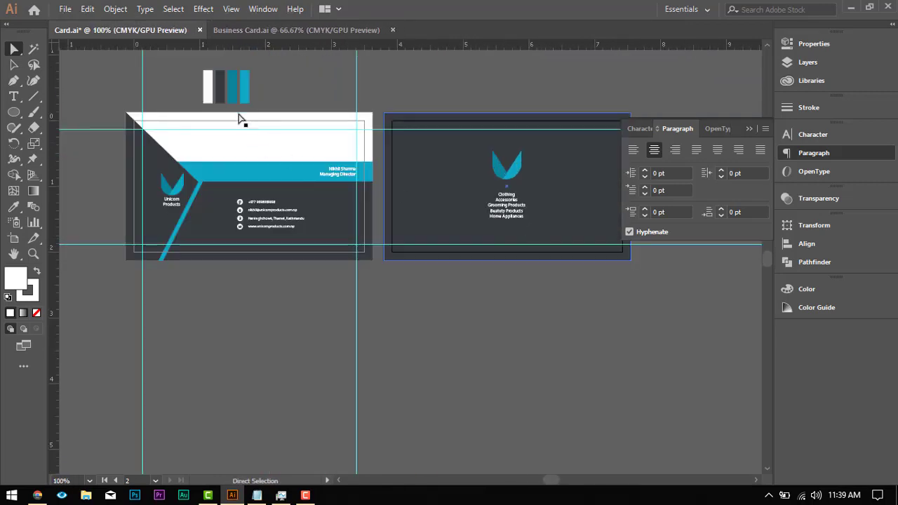
Step: Delete the four colour swatch rectangles above the front card, keeping the card artwork in place
{"action": "left_click", "coordinate": [282, 89]}
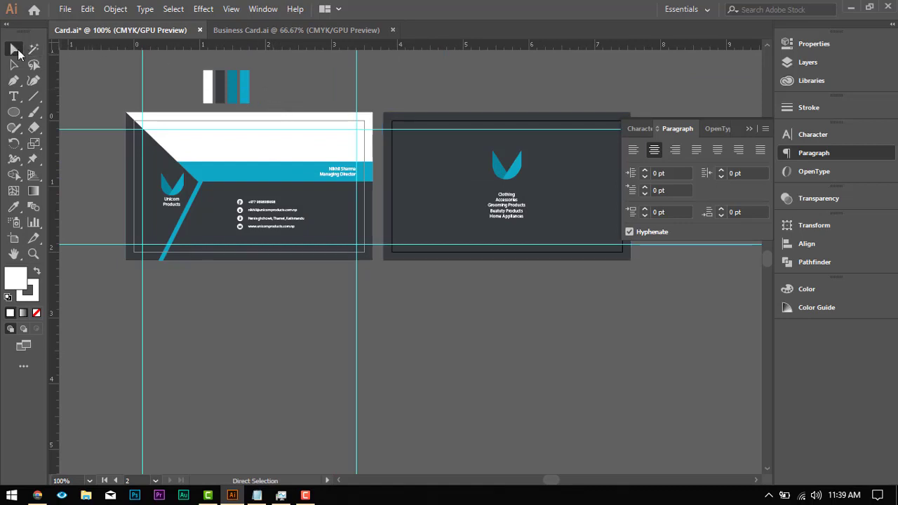
{"action": "left_click_drag", "start_coordinate": [246, 104], "coordinate": [274, 118]}
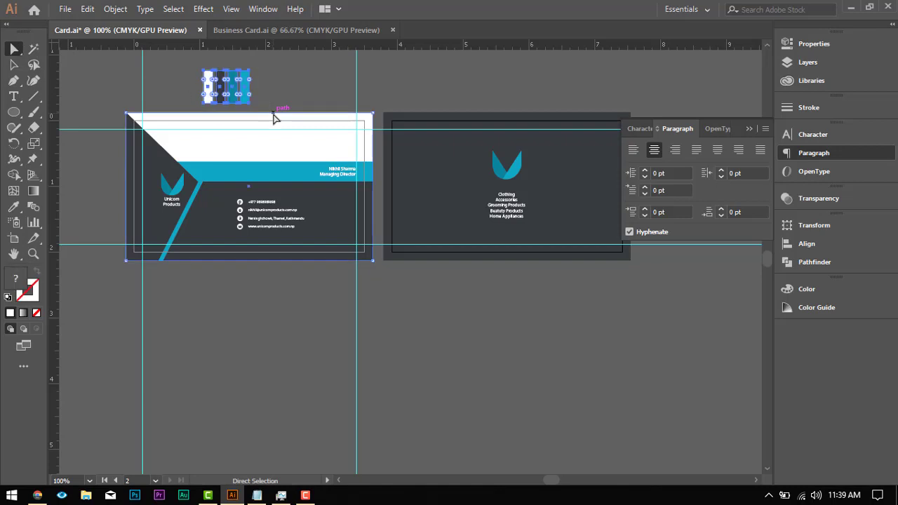
{"action": "key", "text": "Delete"}
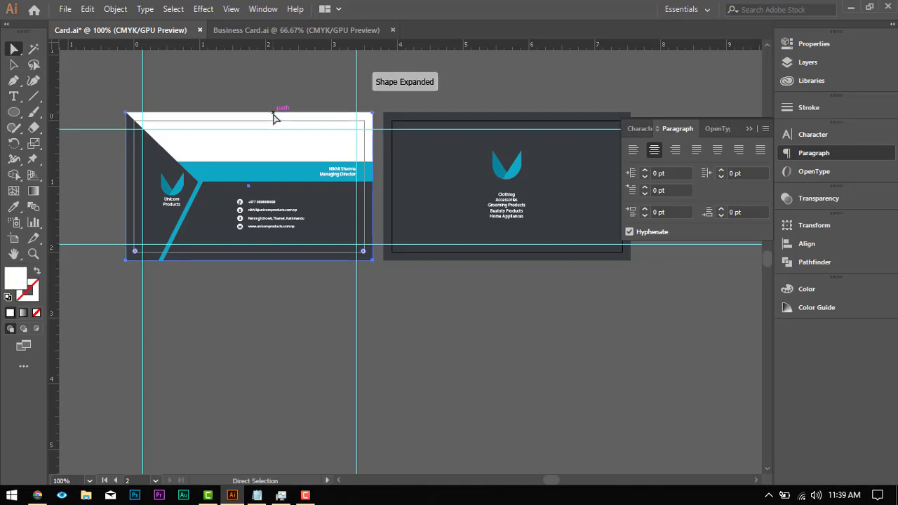
{"action": "left_click_drag", "start_coordinate": [272, 83], "coordinate": [272, 85]}
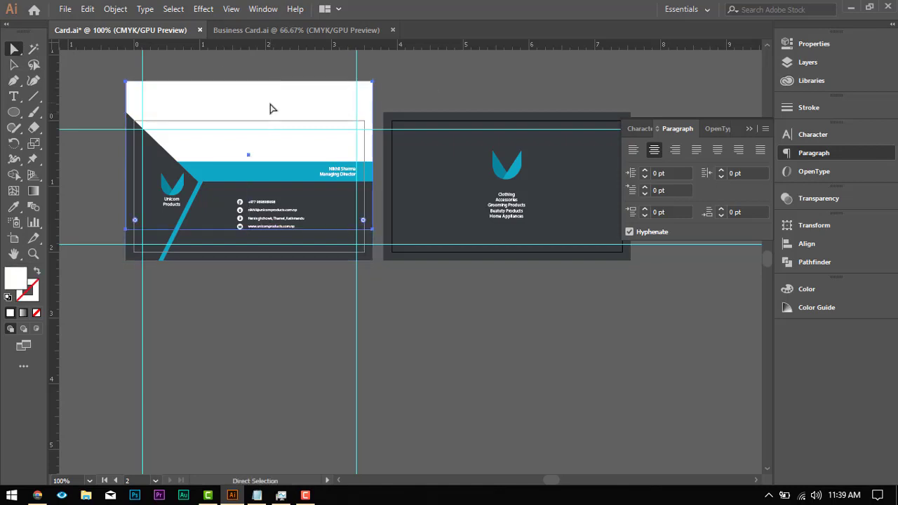
{"action": "key", "text": "ctrl+z"}
{"action": "left_click", "coordinate": [288, 78]}
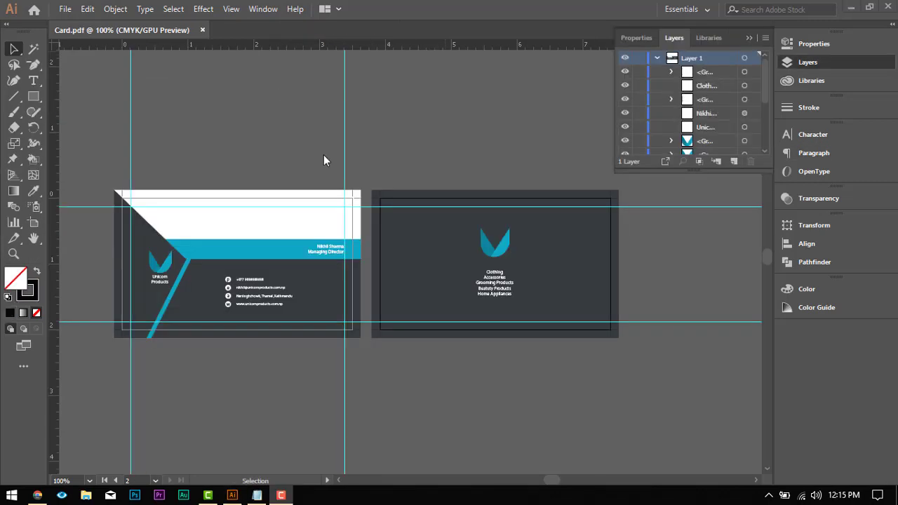
Step: Save the two-artboard document as an Adobe PDF named Card on the Desktop, replacing the existing file
{"action": "scroll", "coordinate": [323, 160], "scroll_direction": "down", "scroll_amount": 1}
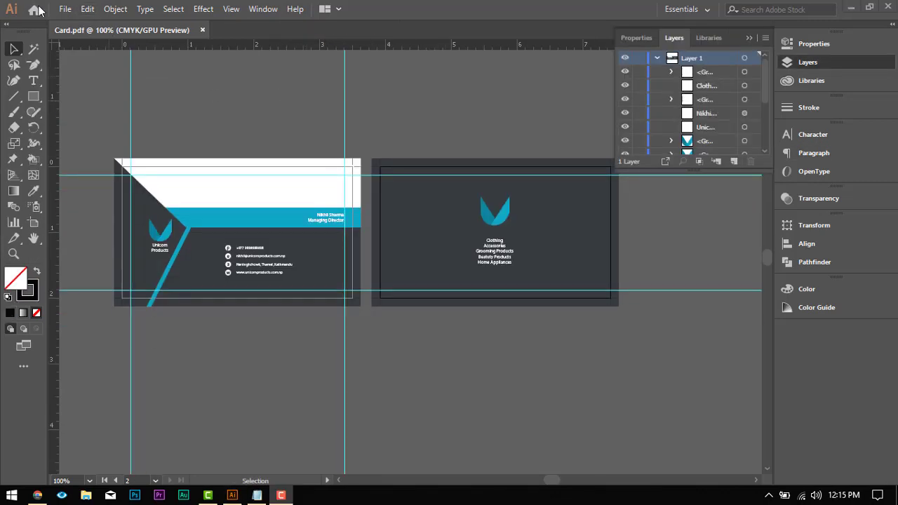
{"action": "left_click", "coordinate": [64, 9]}
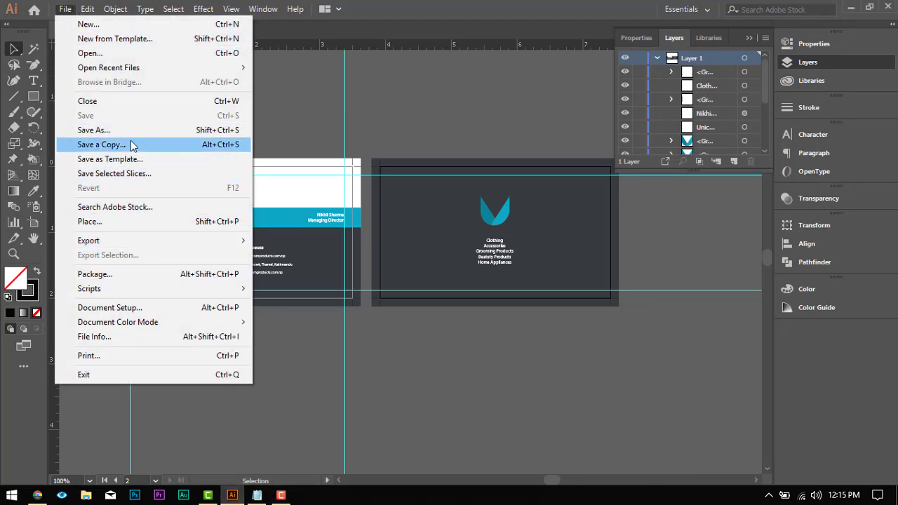
{"action": "left_click", "coordinate": [93, 130]}
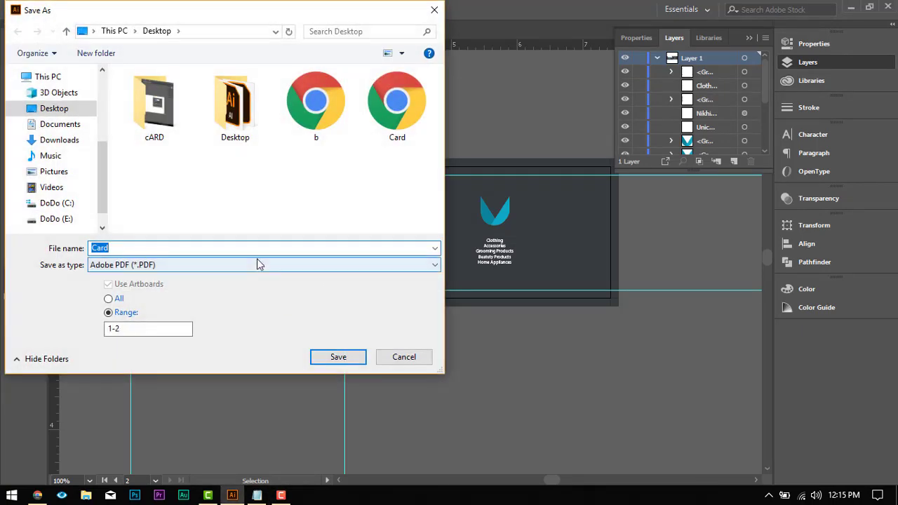
{"action": "left_click", "coordinate": [223, 266]}
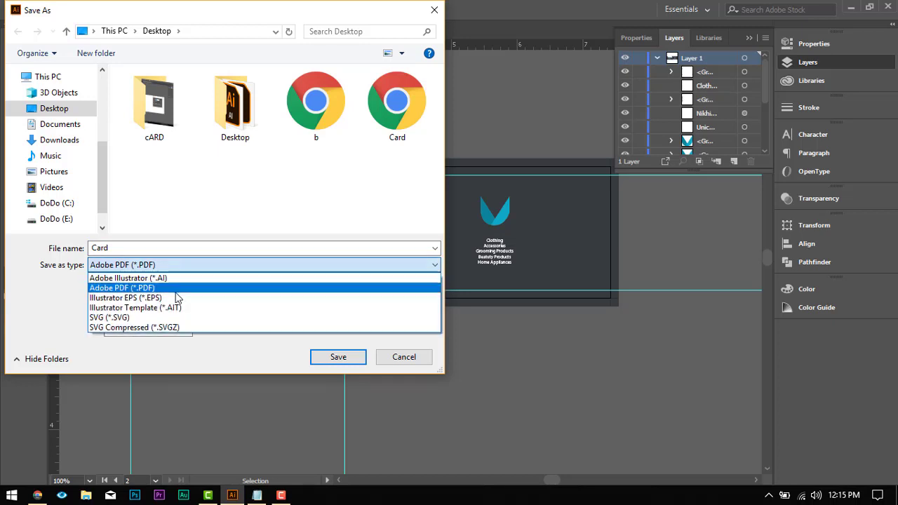
{"action": "left_click", "coordinate": [167, 287]}
{"action": "double_click", "coordinate": [201, 246]}
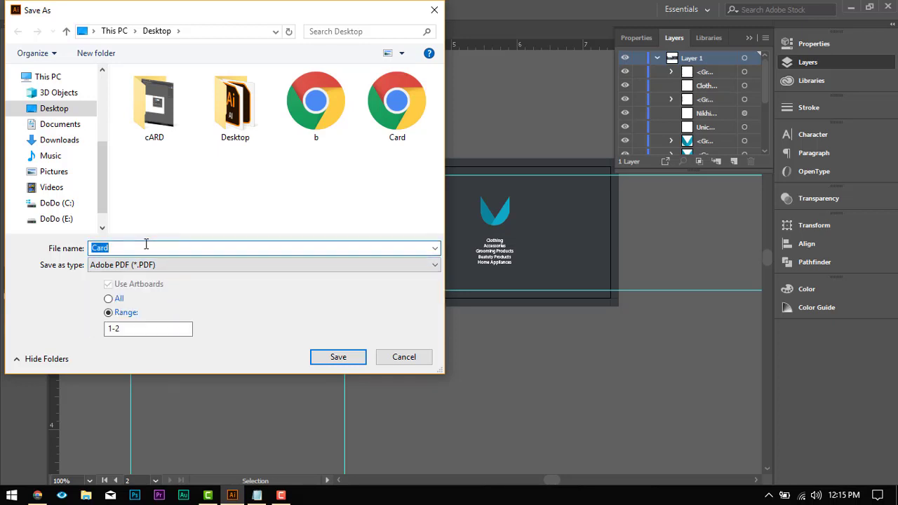
{"action": "left_click", "coordinate": [346, 357]}
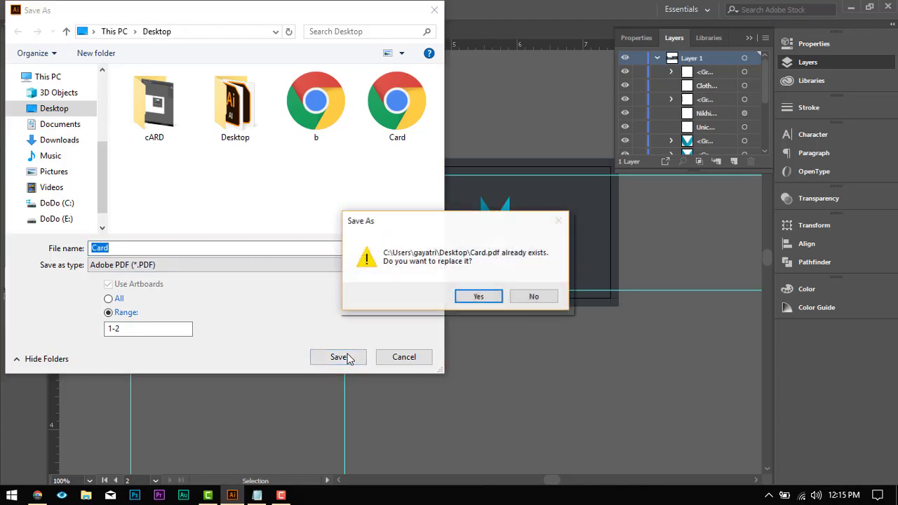
{"action": "left_click", "coordinate": [474, 299]}
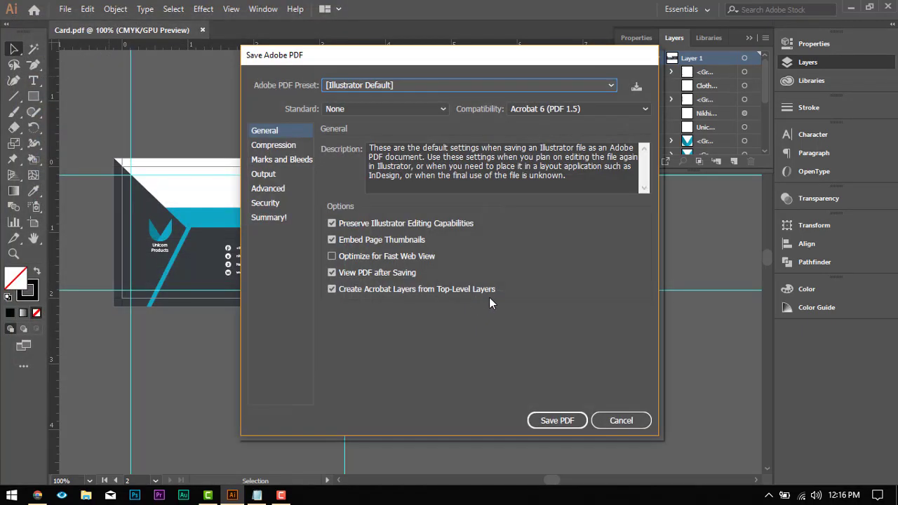